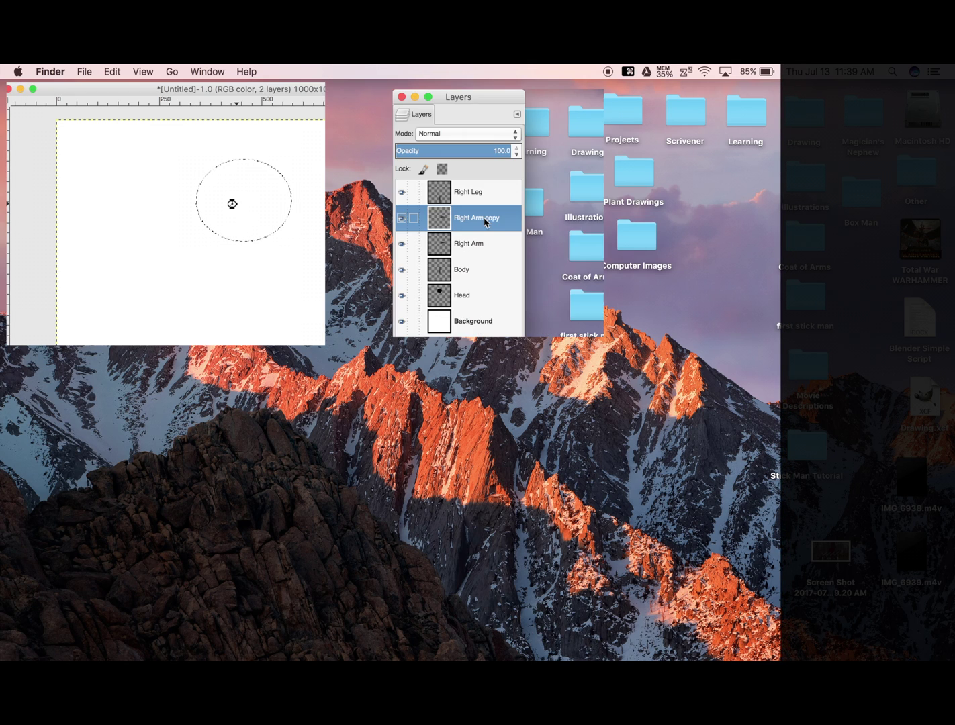
Step: Create a new desktop folder named 'Stick Man' and drag it beside the Learning folder
{"action": "right_click", "coordinate": [485, 218]}
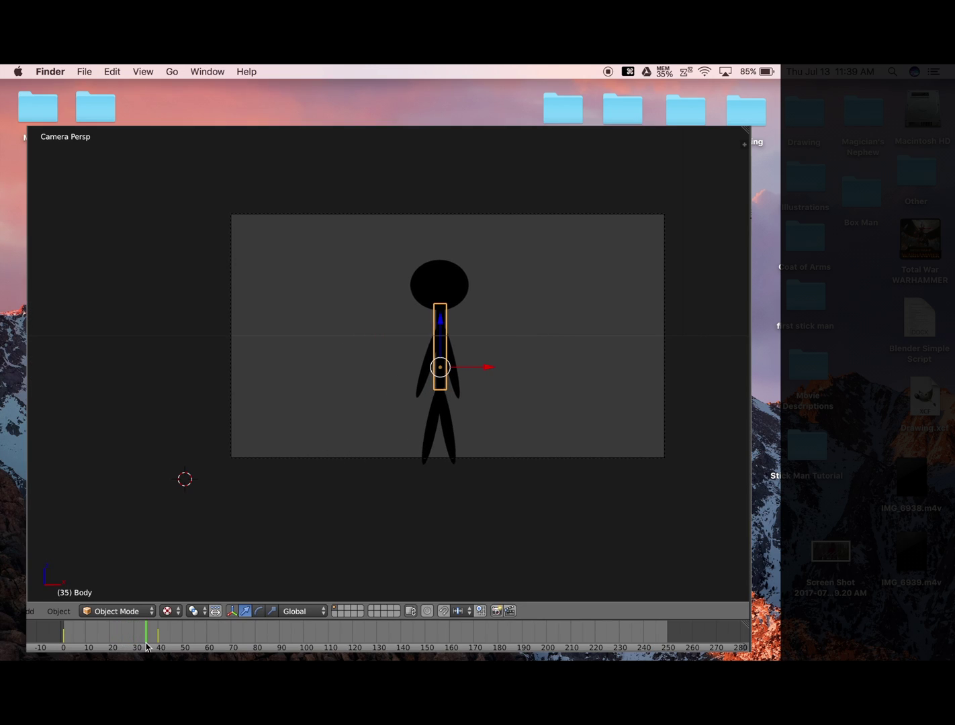
{"action": "left_click_drag", "start_coordinate": [146, 647], "coordinate": [281, 638]}
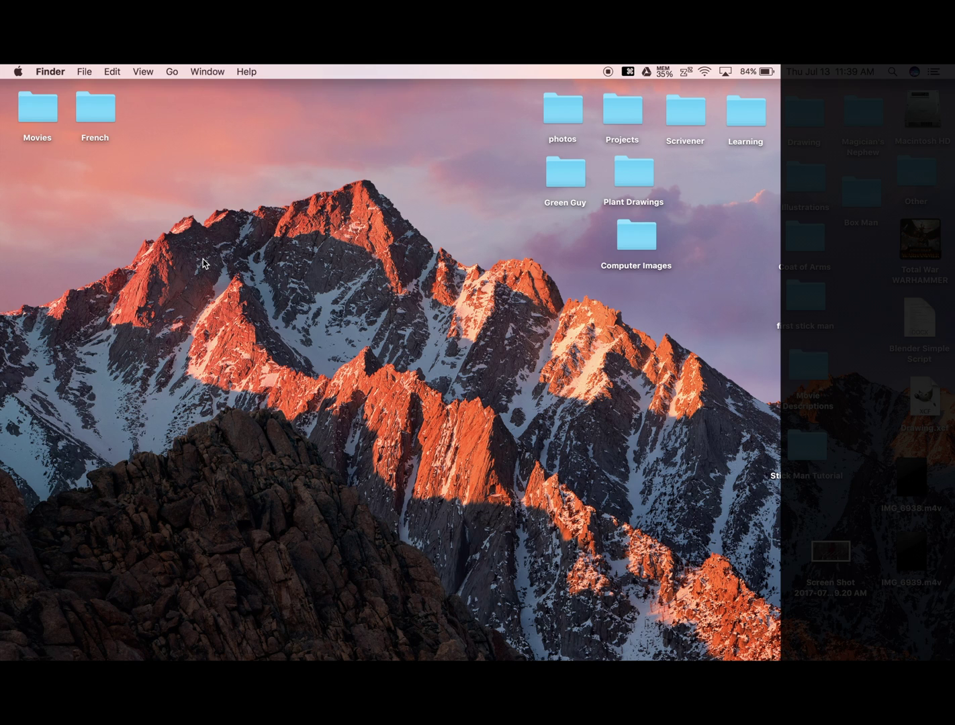
{"action": "left_click", "coordinate": [88, 70]}
{"action": "left_click", "coordinate": [89, 98]}
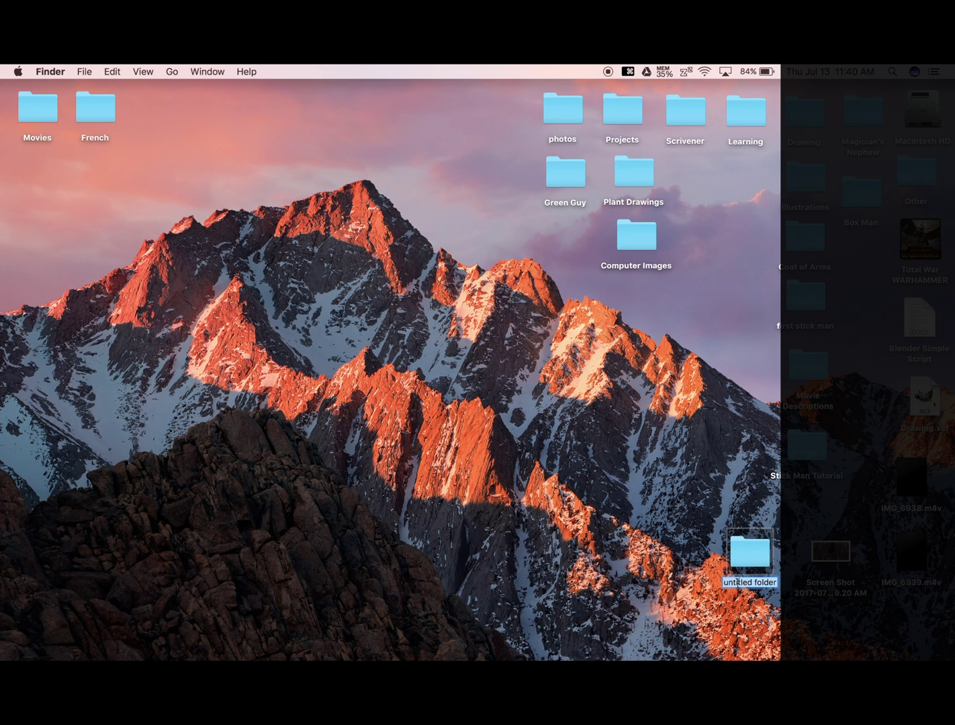
{"action": "type", "text": "Stick Man"}
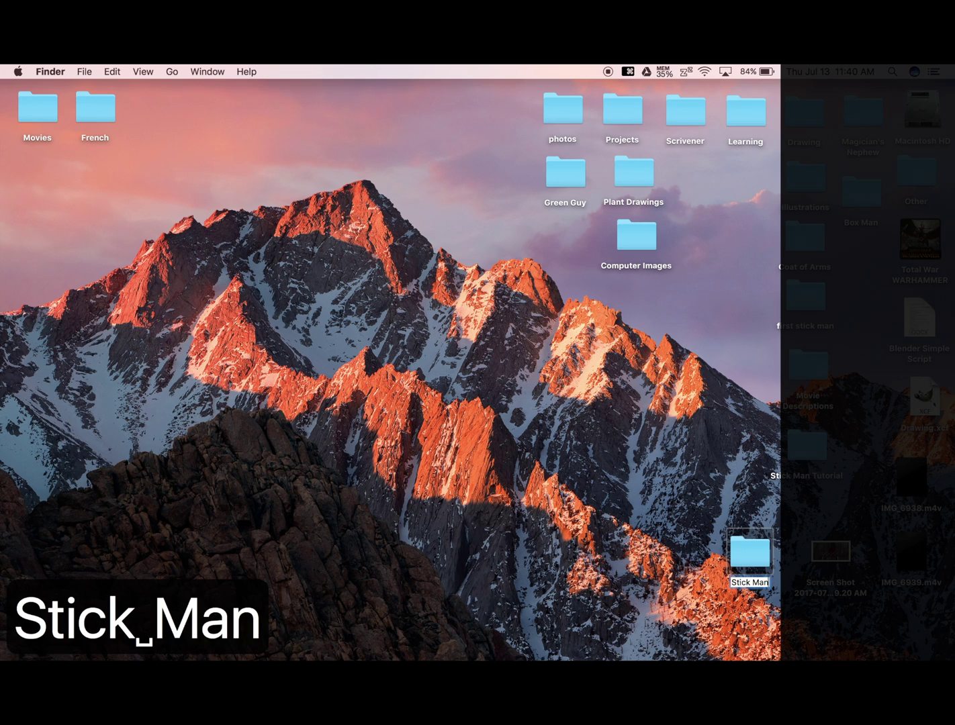
{"action": "key", "text": "Return"}
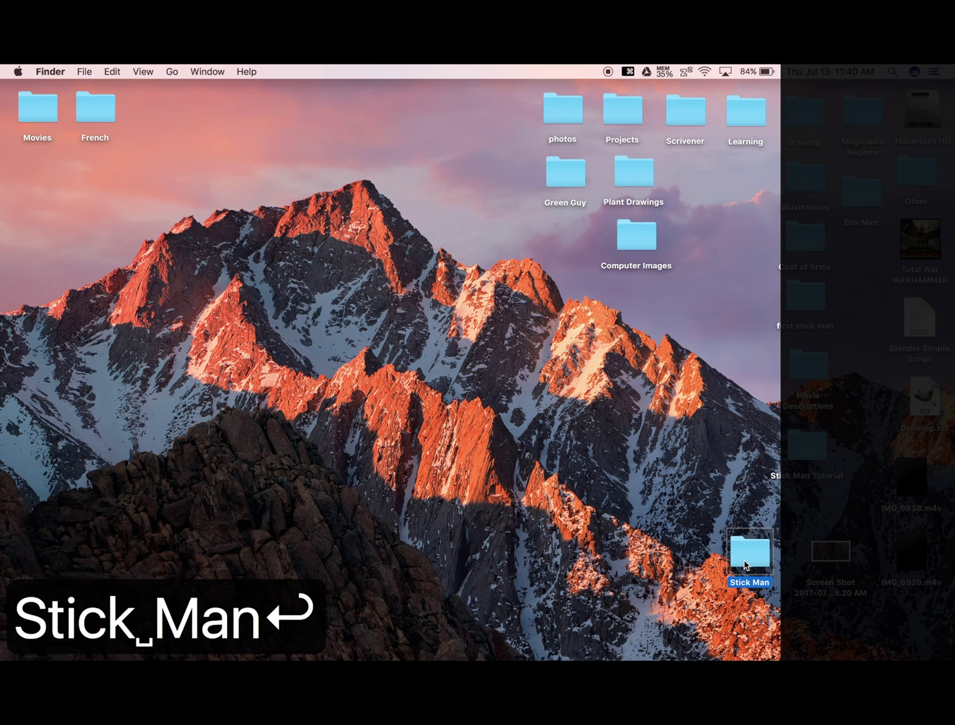
{"action": "left_click_drag", "start_coordinate": [744, 565], "coordinate": [734, 370]}
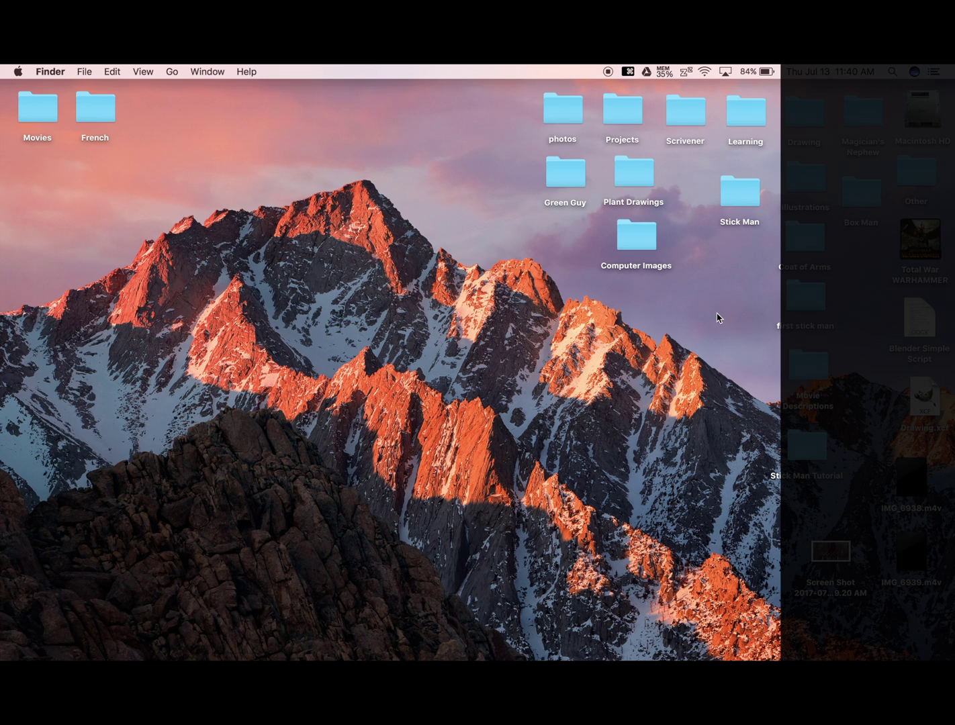
Step: Launch GIMP from the Dock and bring up the New Image dialog with ⌘N
{"action": "mouse_move", "coordinate": [266, 654]}
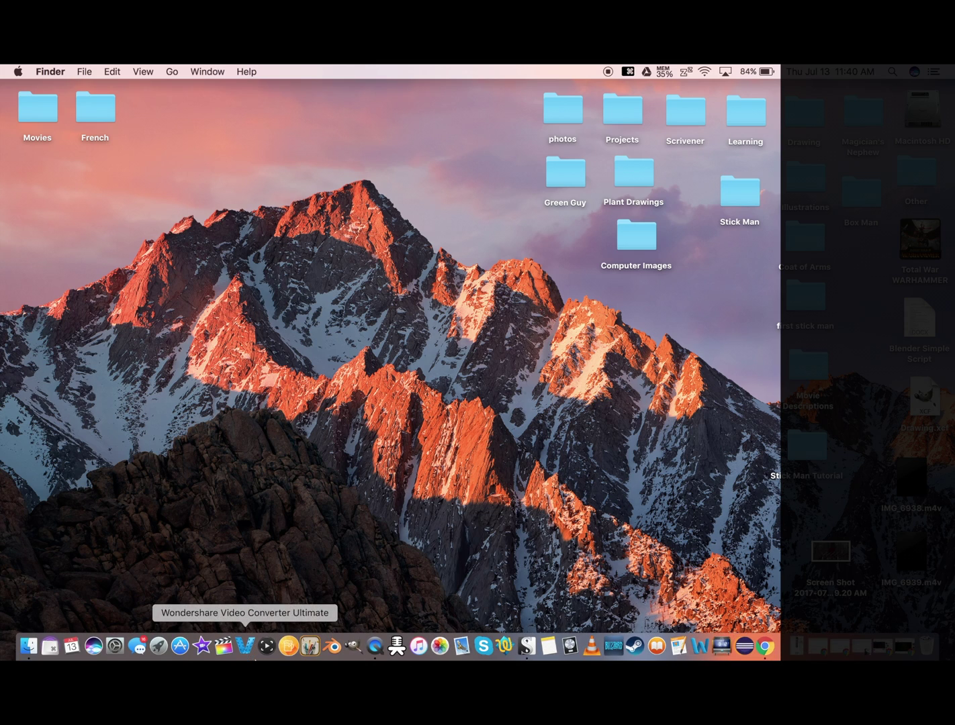
{"action": "left_click", "coordinate": [350, 651]}
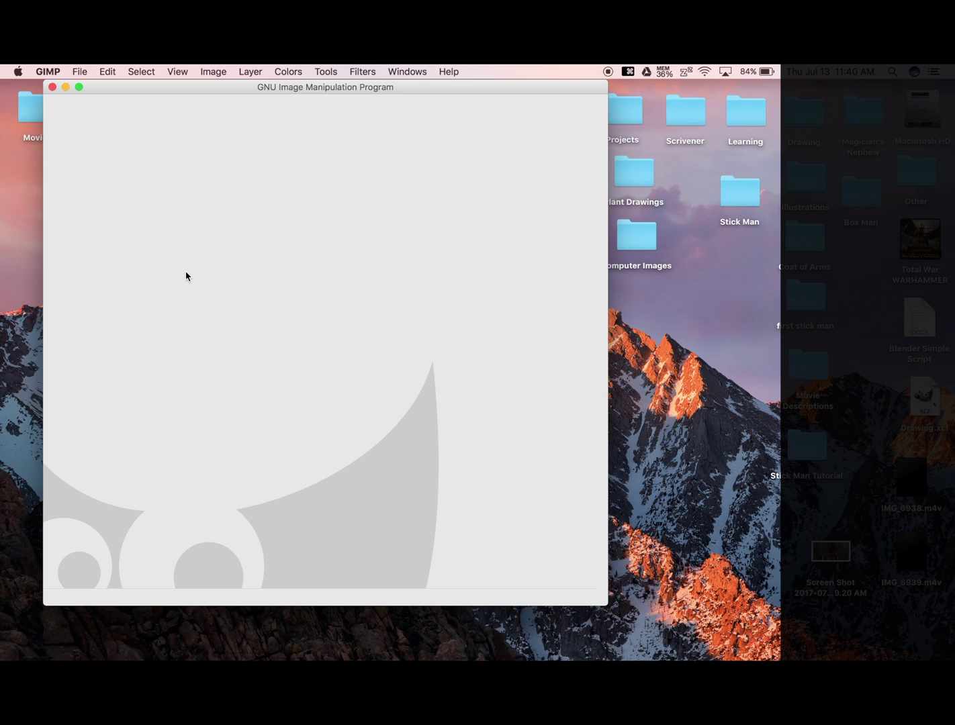
{"action": "left_click", "coordinate": [84, 73]}
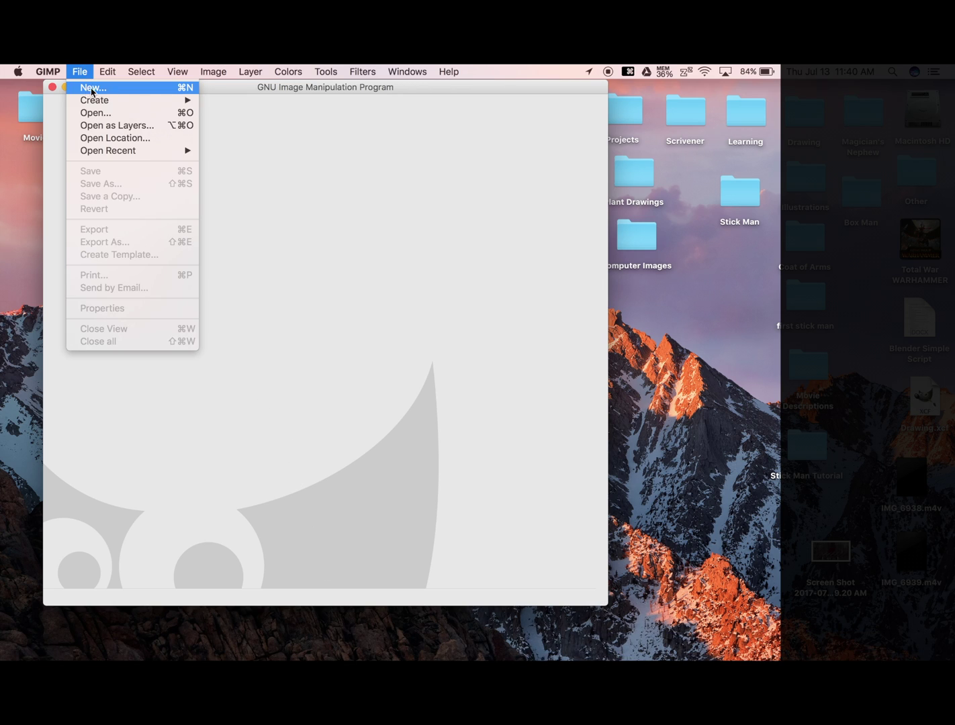
{"action": "left_click", "coordinate": [231, 95]}
{"action": "key", "text": "super+n"}
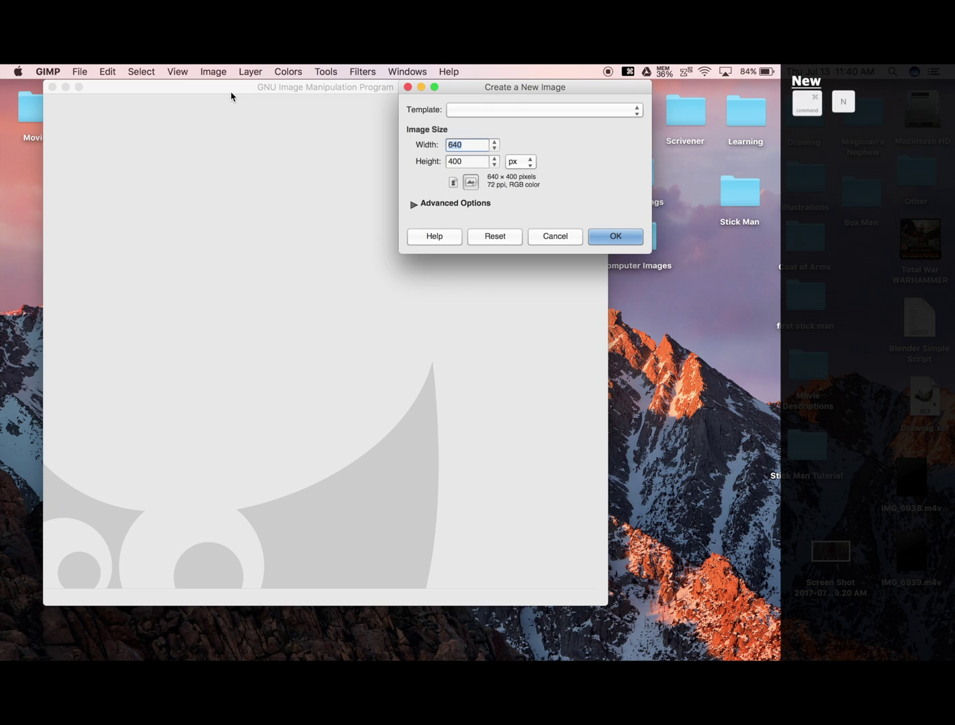
Step: Enter 1000 × 1000, then try inches with an 8.5 × 11 size
{"action": "type", "text": "1000"}
{"action": "key", "text": "Tab"}
{"action": "type", "text": "100"}
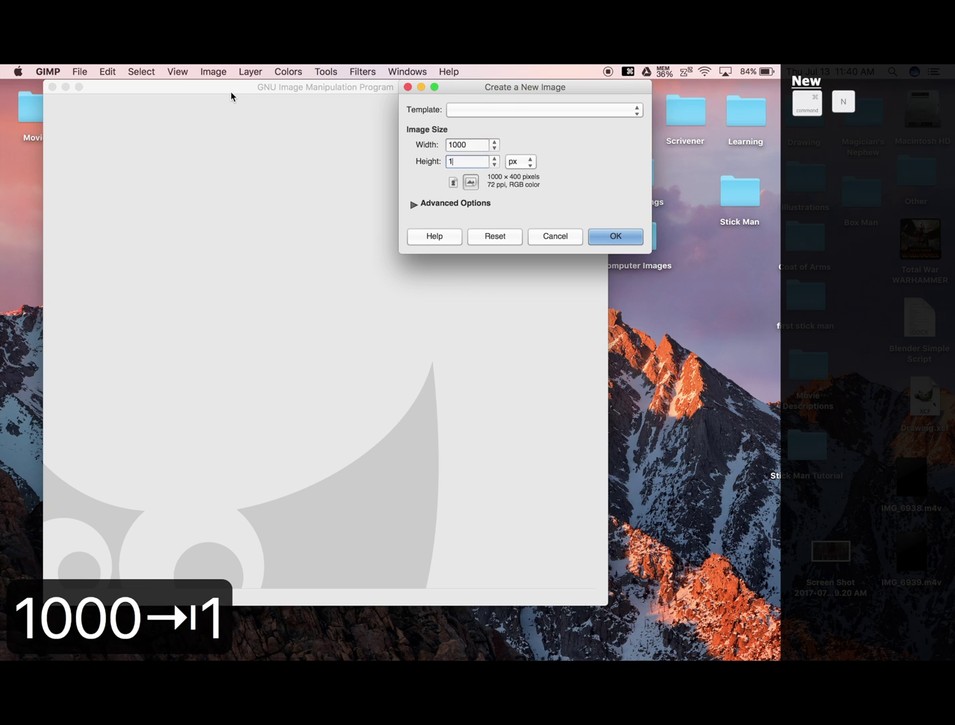
{"action": "type", "text": "0"}
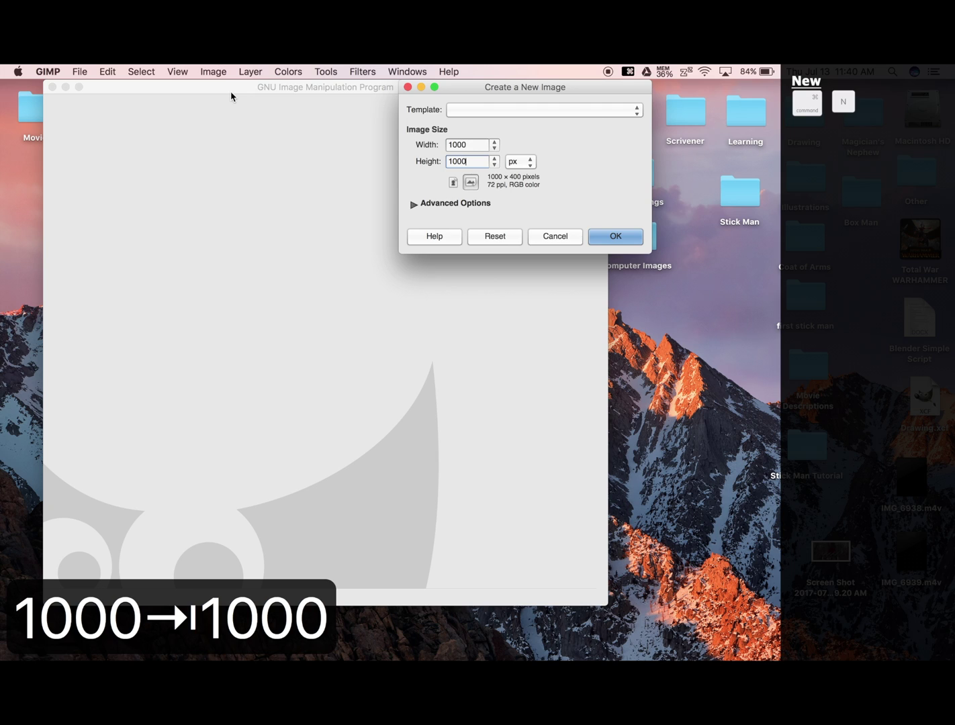
{"action": "left_click", "coordinate": [531, 161]}
{"action": "left_click", "coordinate": [528, 175]}
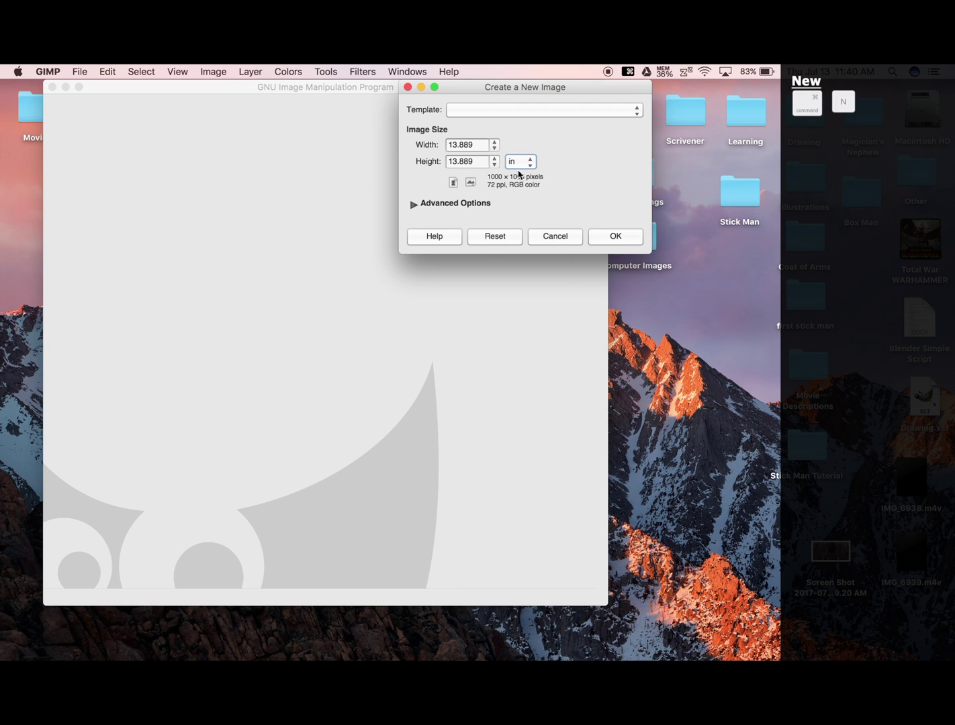
{"action": "double_click", "coordinate": [470, 143]}
{"action": "type", "text": "8.5"}
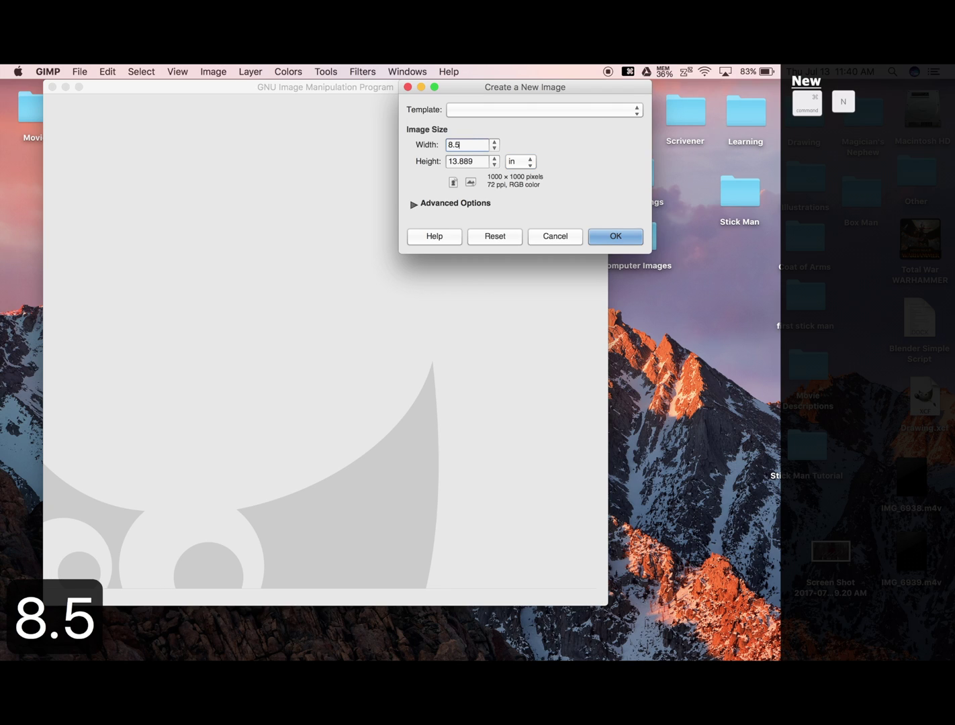
{"action": "key", "text": "Tab"}
{"action": "type", "text": "11"}
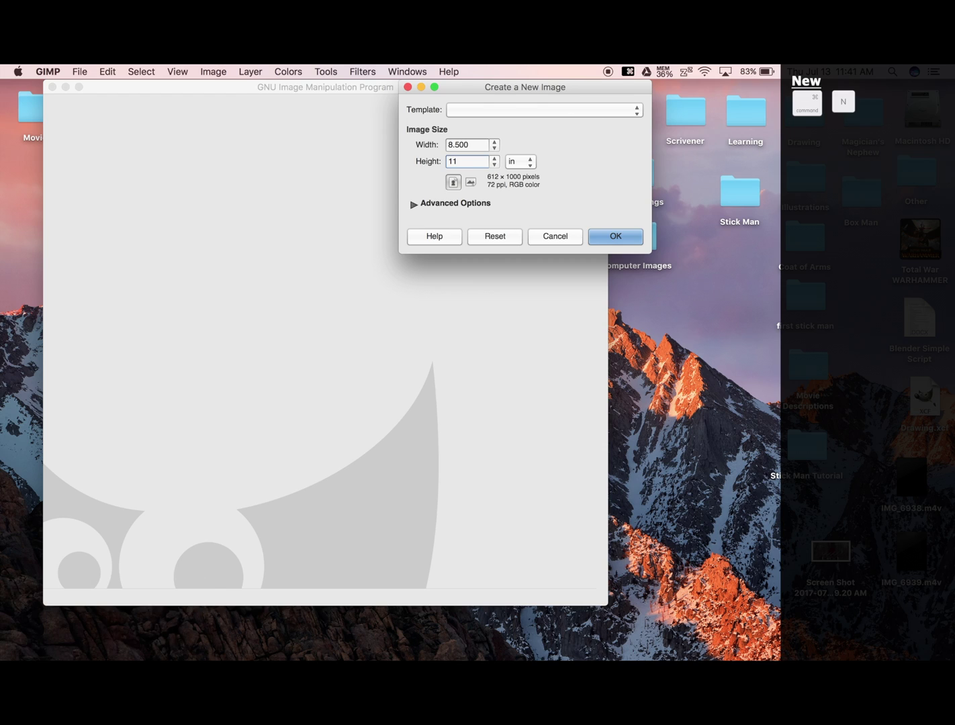
Step: Switch the units back to pixels and create a 1000 × 1000 px image
{"action": "left_click", "coordinate": [532, 161]}
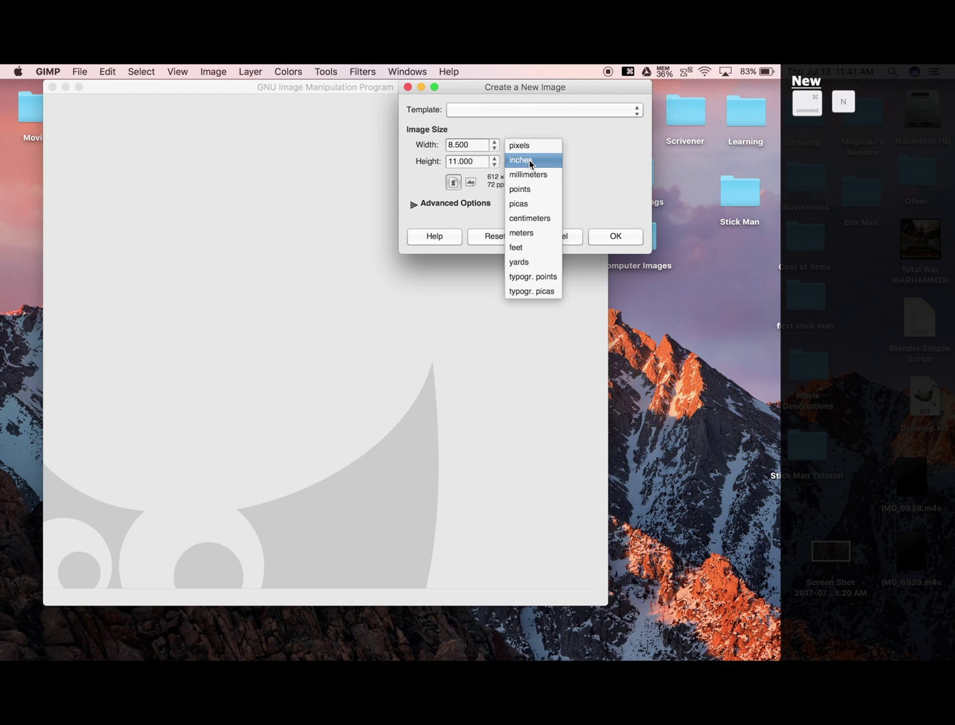
{"action": "left_click", "coordinate": [533, 146]}
{"action": "double_click", "coordinate": [479, 144]}
{"action": "type", "text": "1000"}
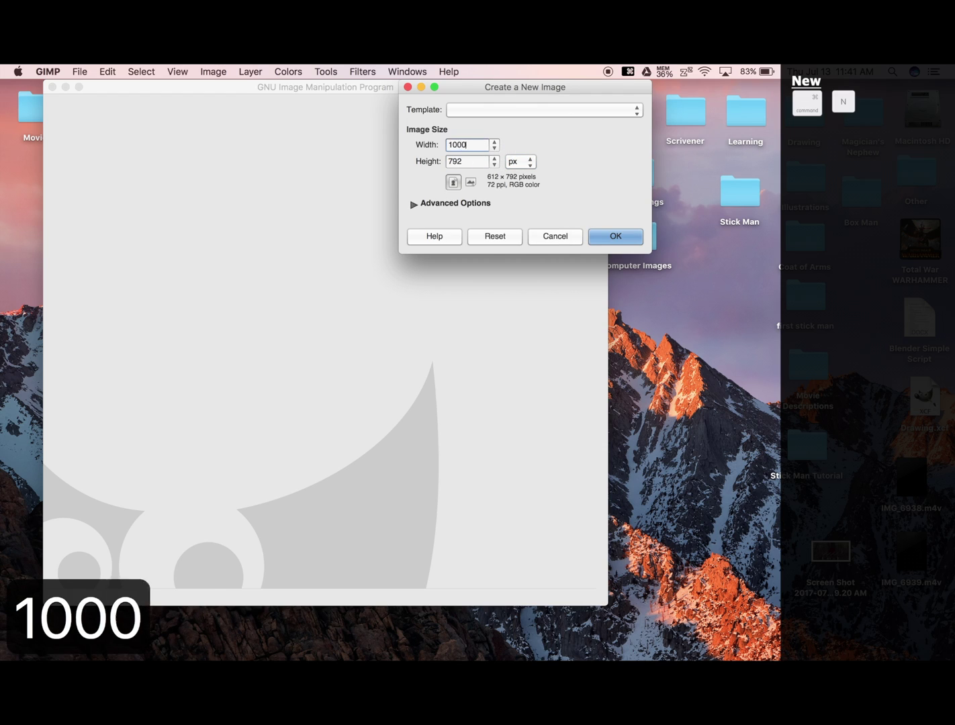
{"action": "key", "text": "Tab"}
{"action": "type", "text": "1000"}
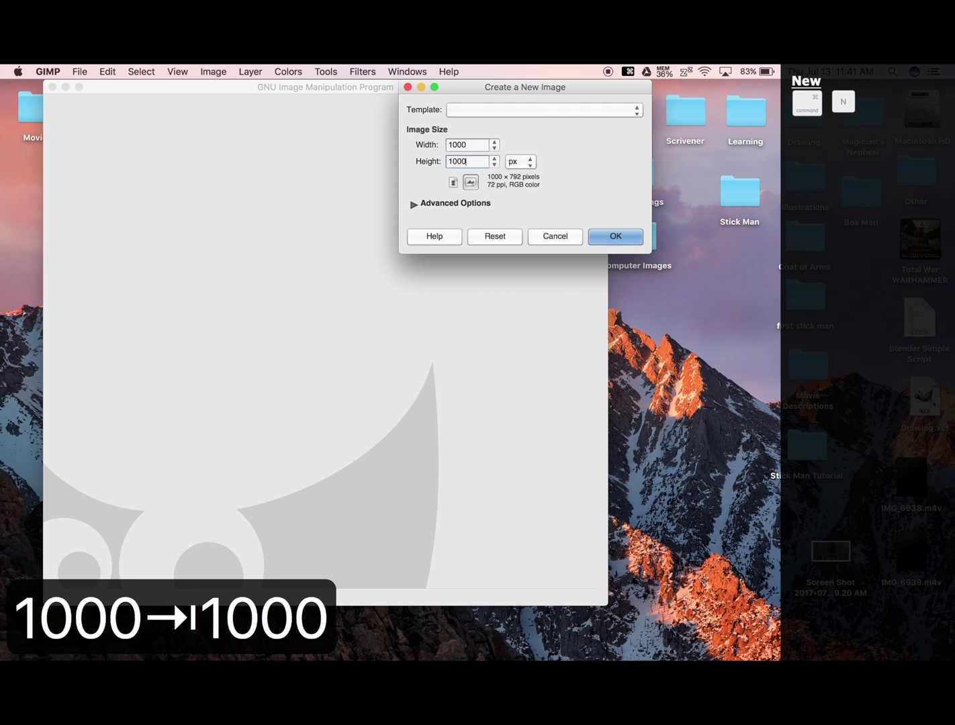
{"action": "left_click", "coordinate": [606, 241]}
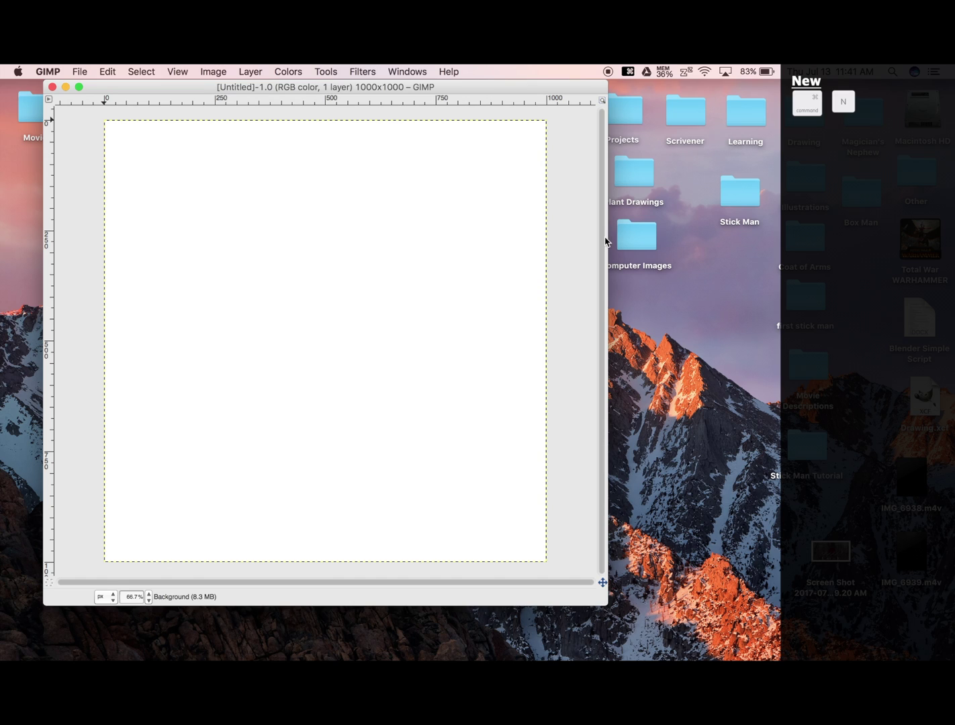
Step: Show the toolbox via Tools > Toolbox and ⌘B
{"action": "left_click", "coordinate": [324, 70]}
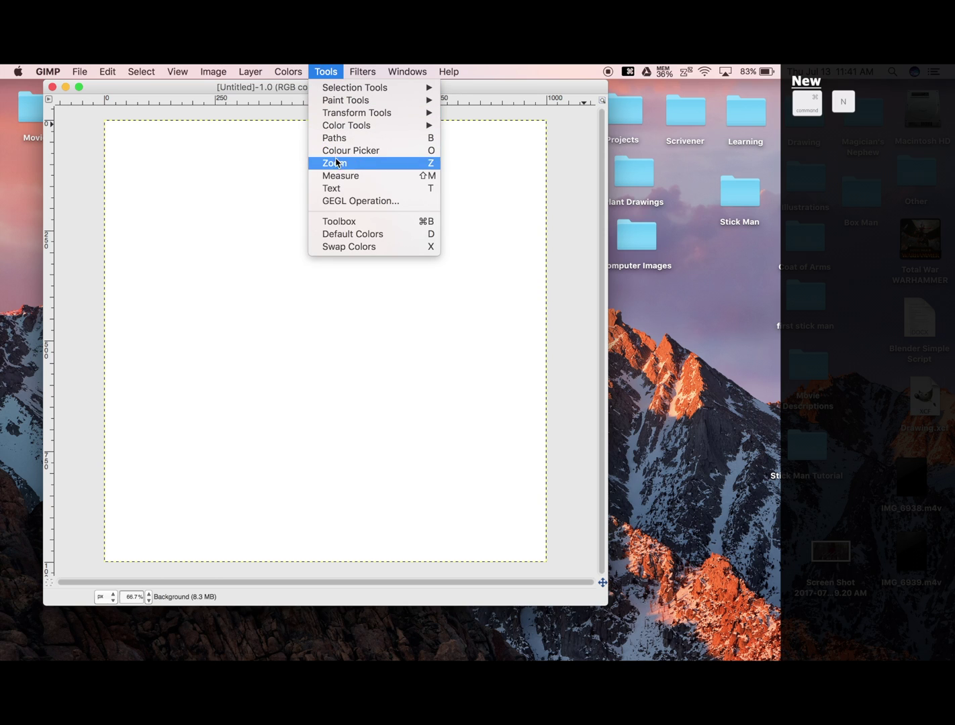
{"action": "left_click", "coordinate": [339, 222]}
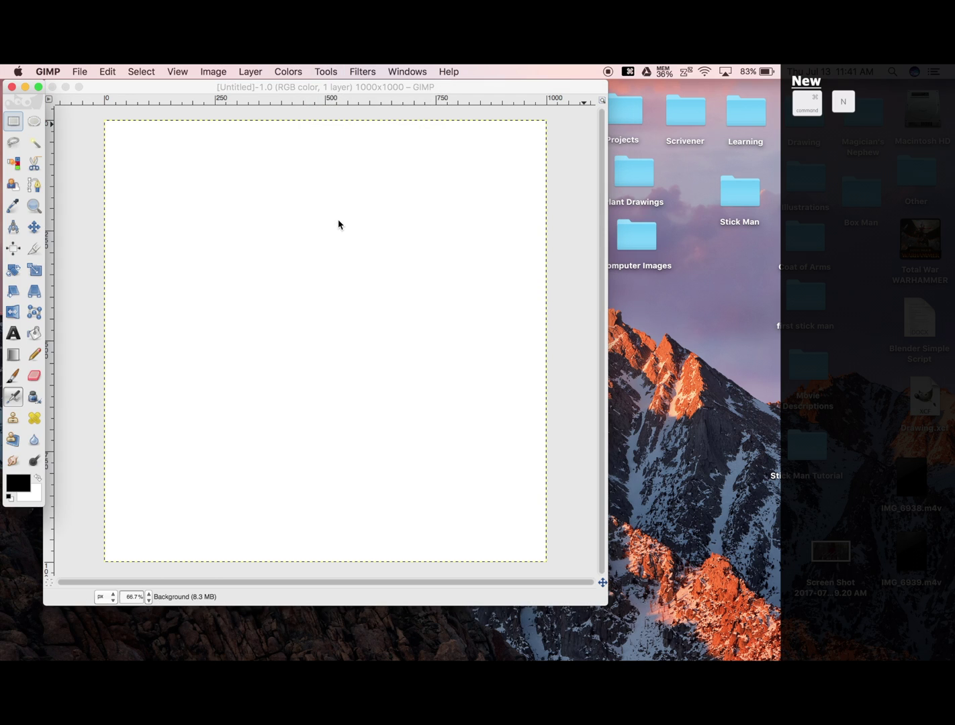
{"action": "key", "text": "super+b"}
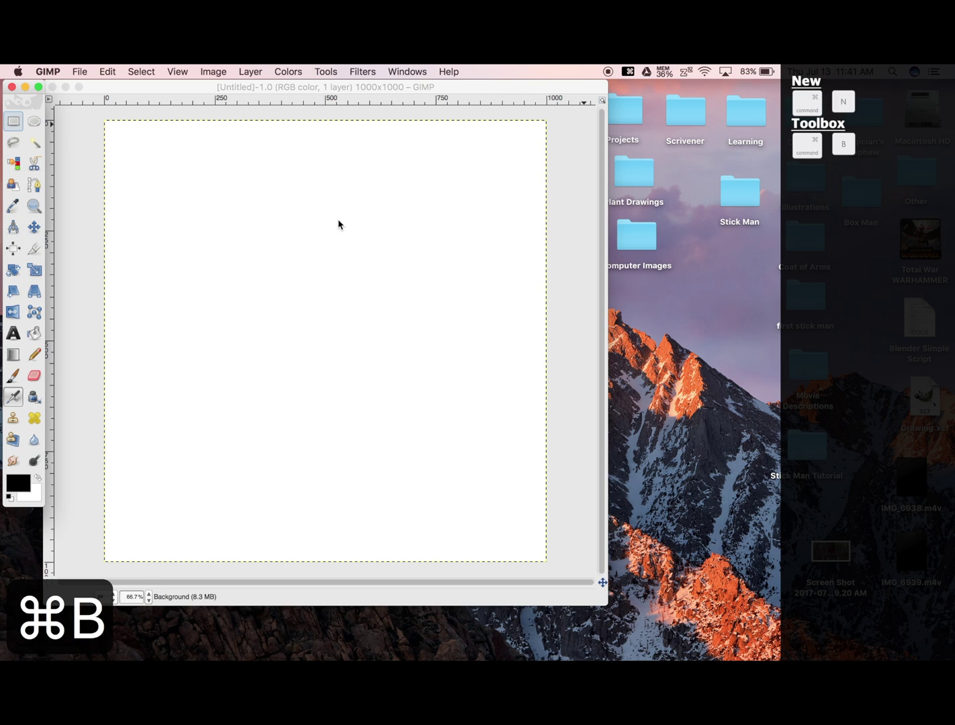
{"action": "left_click", "coordinate": [408, 291]}
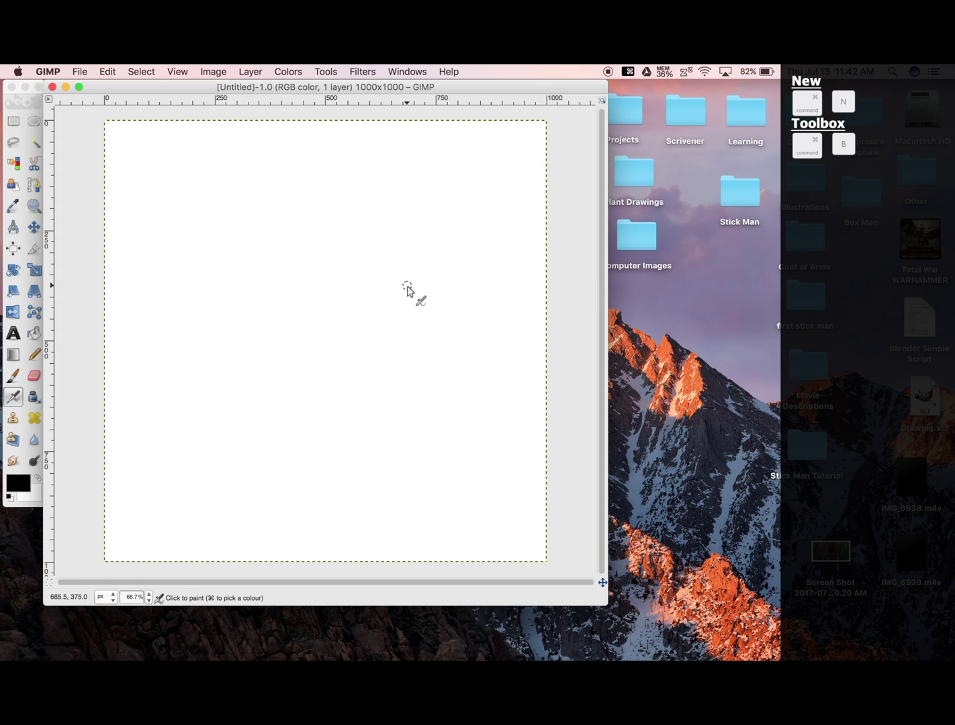
Step: Open the Layers dialog with ⌘L, move it beside the canvas and make it taller
{"action": "key", "text": "super+l"}
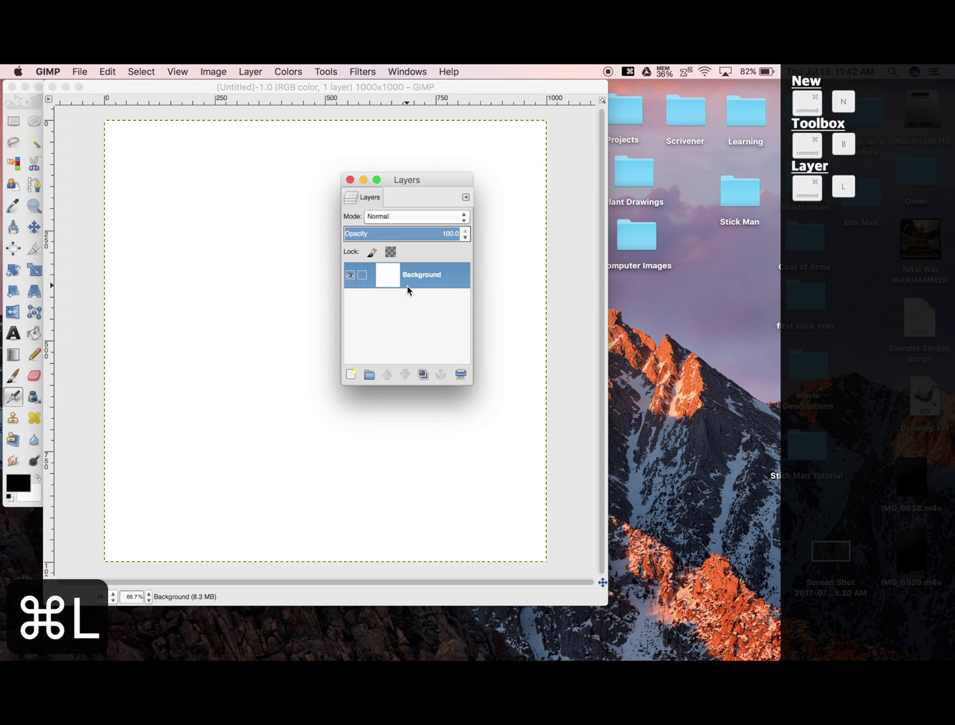
{"action": "left_click_drag", "start_coordinate": [394, 182], "coordinate": [663, 88]}
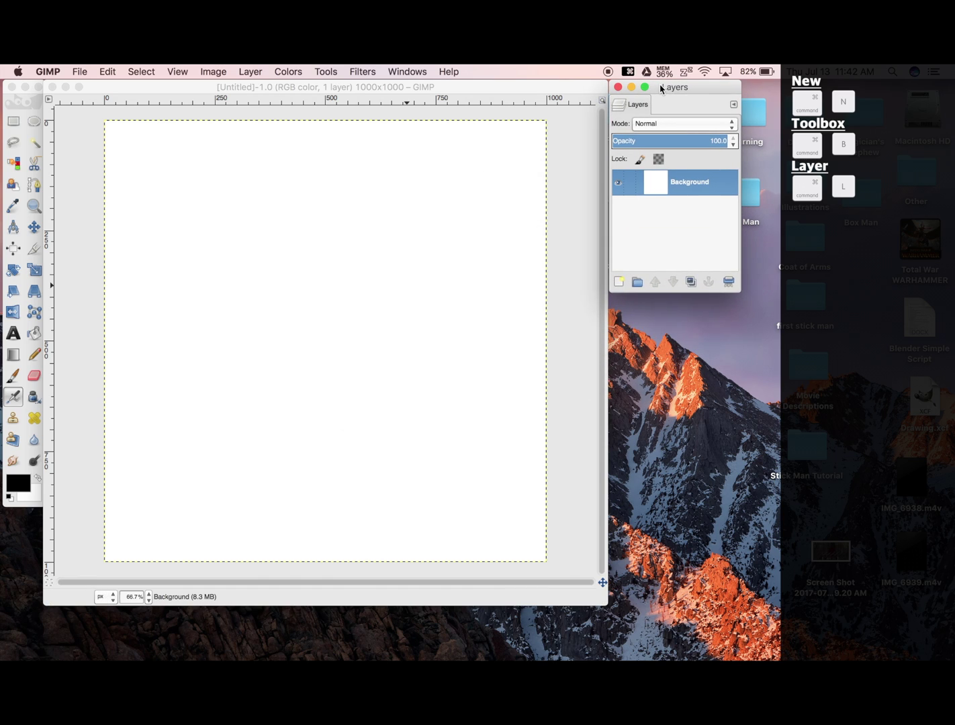
{"action": "left_click_drag", "start_coordinate": [695, 293], "coordinate": [695, 601]}
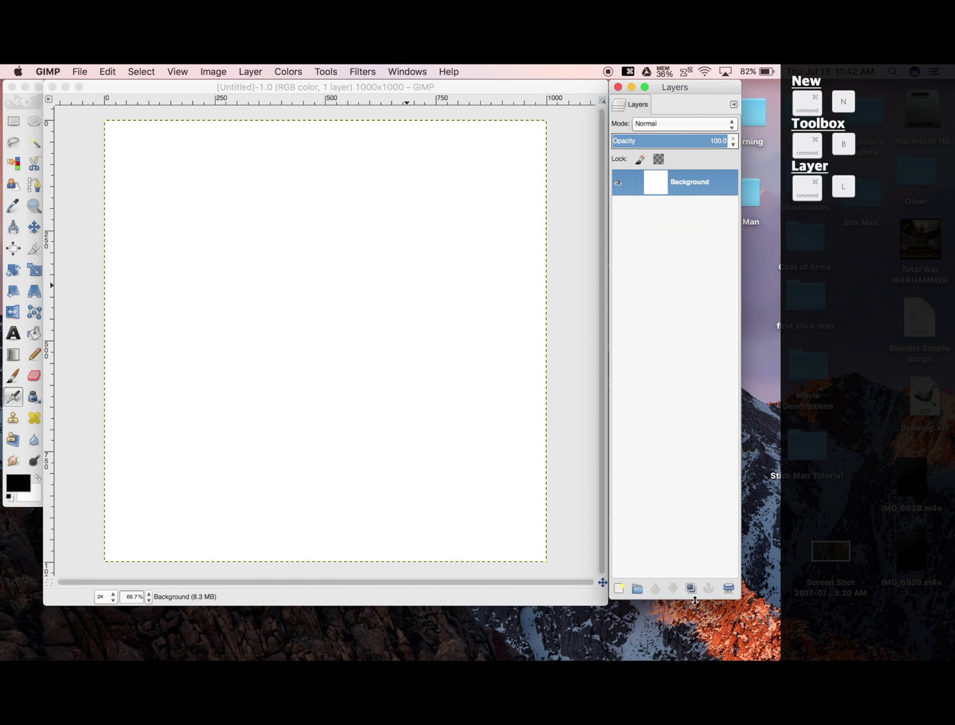
Step: Test Background visibility, draw a black pencil zigzag, then erase part of it
{"action": "left_click", "coordinate": [617, 186]}
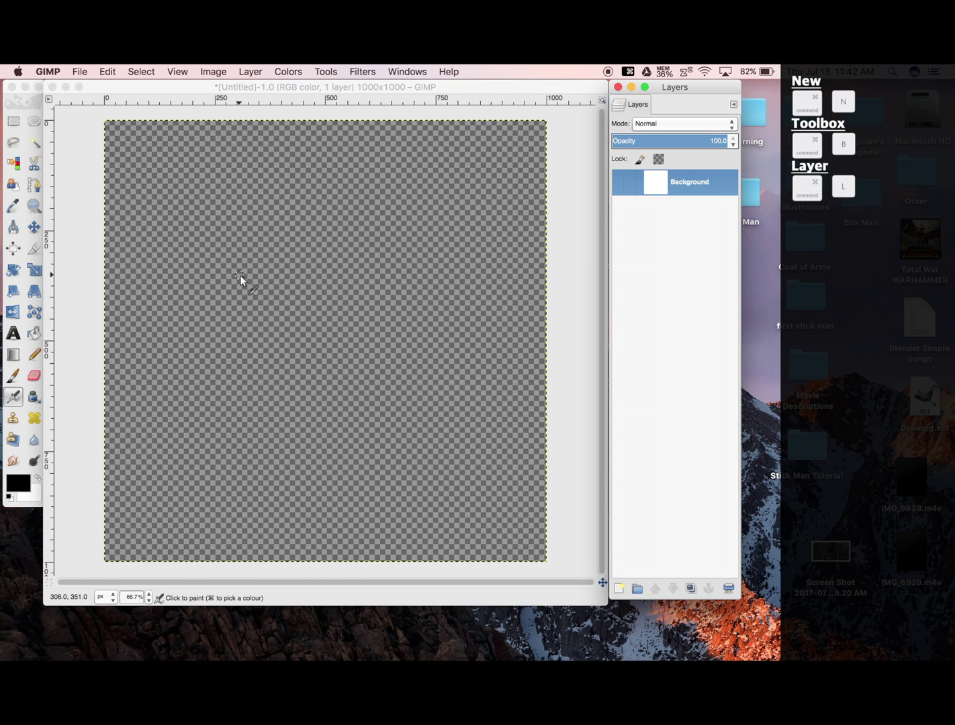
{"action": "left_click", "coordinate": [618, 183]}
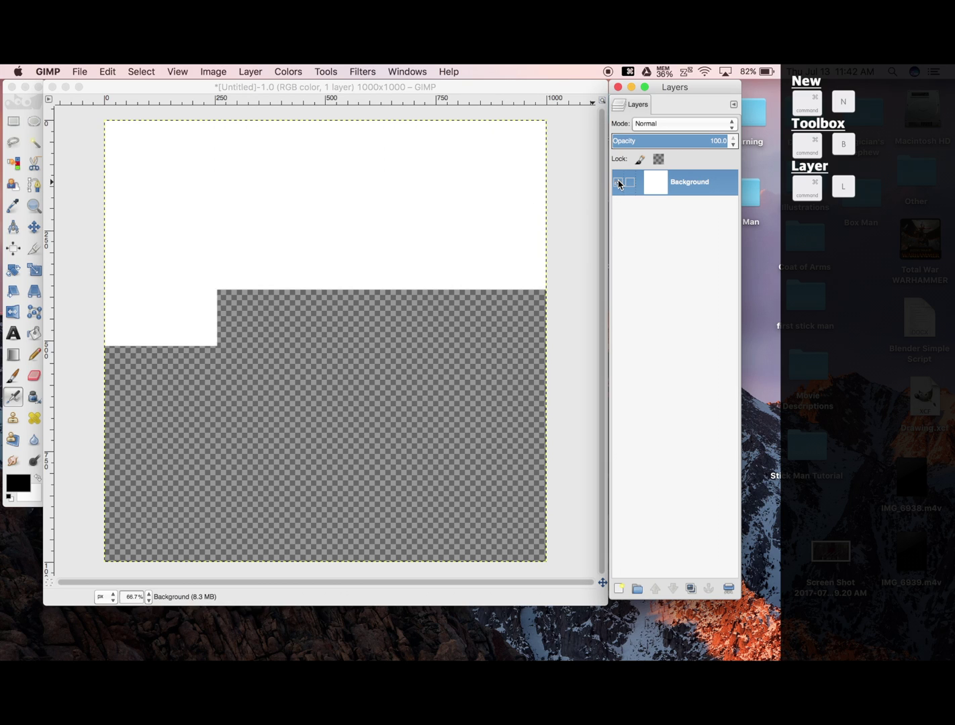
{"action": "left_click", "coordinate": [35, 355]}
{"action": "mouse_move", "coordinate": [183, 343]}
{"action": "left_mouse_down"}
{"action": "mouse_move", "coordinate": [216, 218]}
{"action": "mouse_move", "coordinate": [258, 322]}
{"action": "mouse_move", "coordinate": [323, 361]}
{"action": "mouse_move", "coordinate": [377, 229]}
{"action": "left_mouse_up"}
{"action": "left_click_drag", "start_coordinate": [398, 327], "coordinate": [405, 341]}
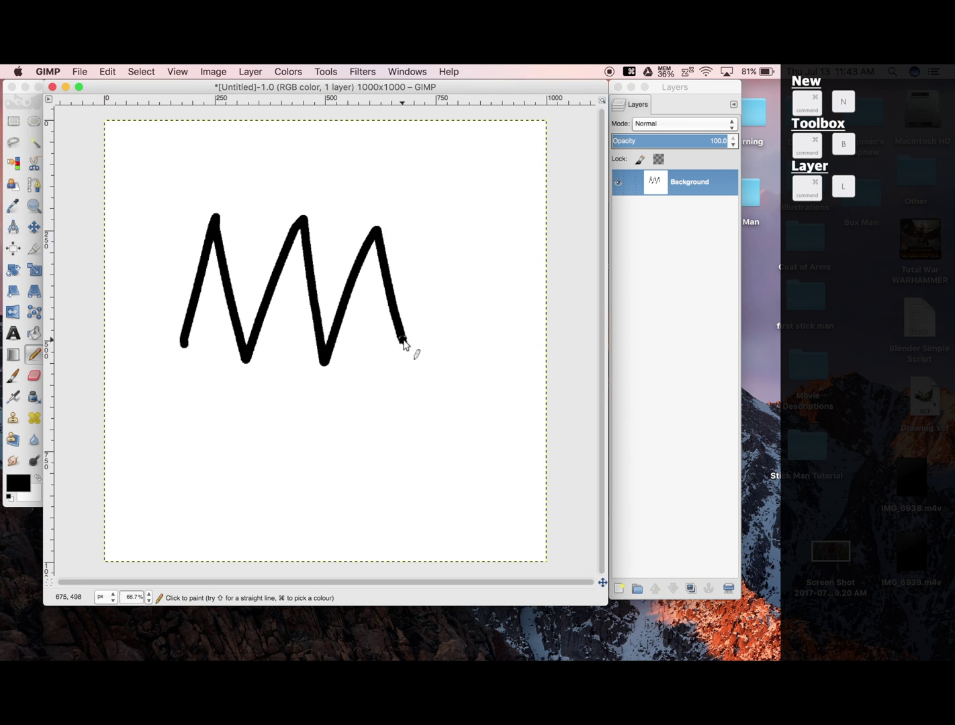
{"action": "left_click", "coordinate": [617, 183]}
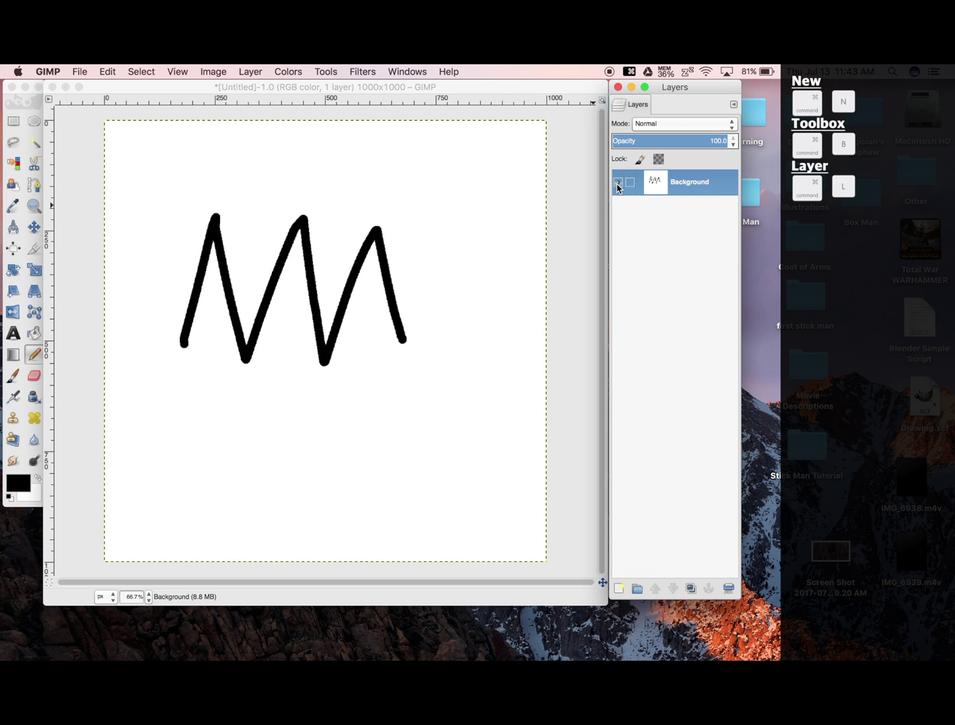
{"action": "key", "text": "shift+e"}
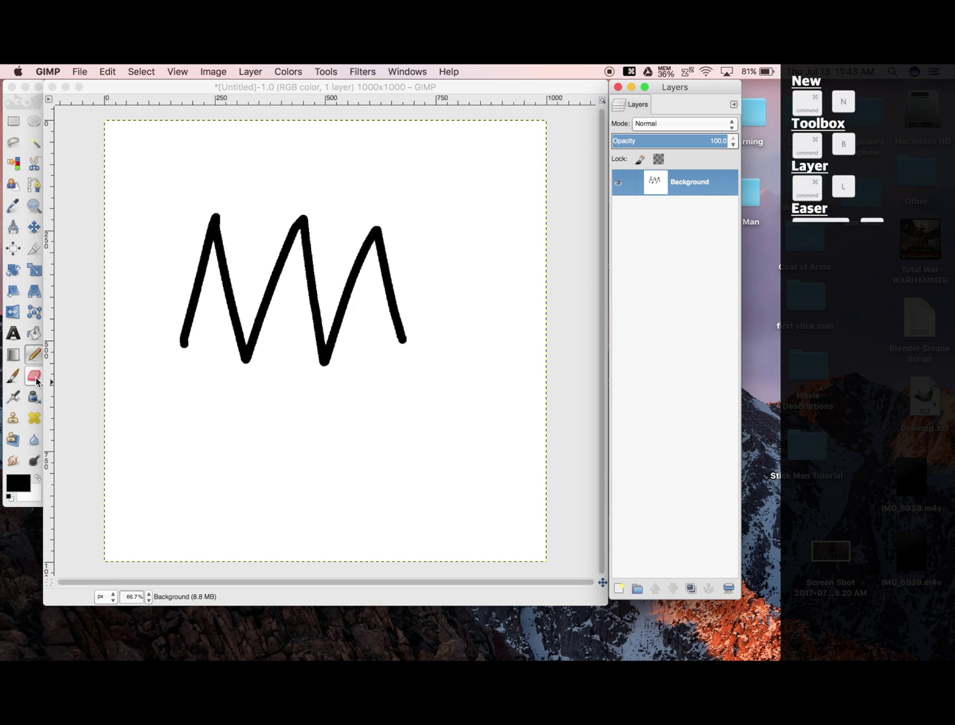
{"action": "left_click_drag", "start_coordinate": [390, 321], "coordinate": [388, 297]}
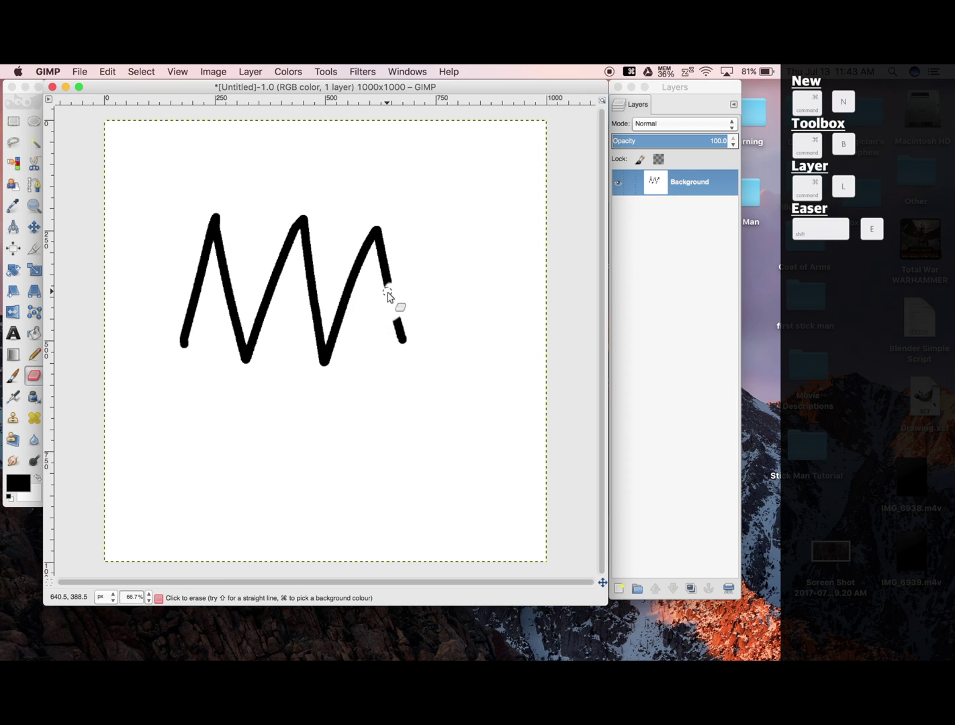
Step: Undo the erasing and both zigzag strokes, redo them, then undo again
{"action": "left_click", "coordinate": [108, 71]}
{"action": "left_click", "coordinate": [116, 88]}
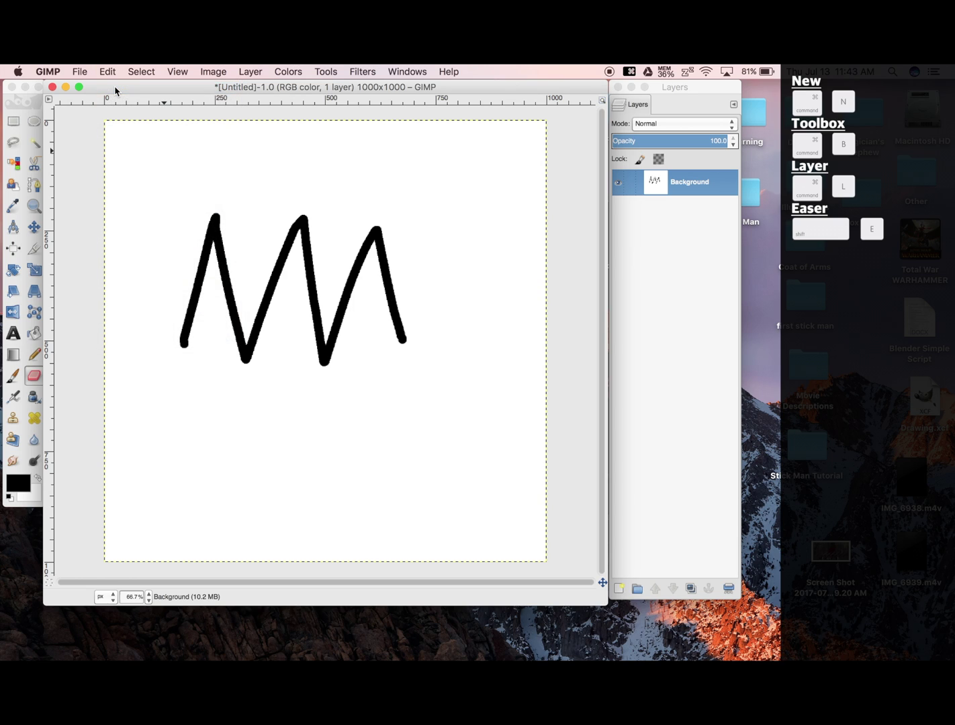
{"action": "key", "text": "super+z"}
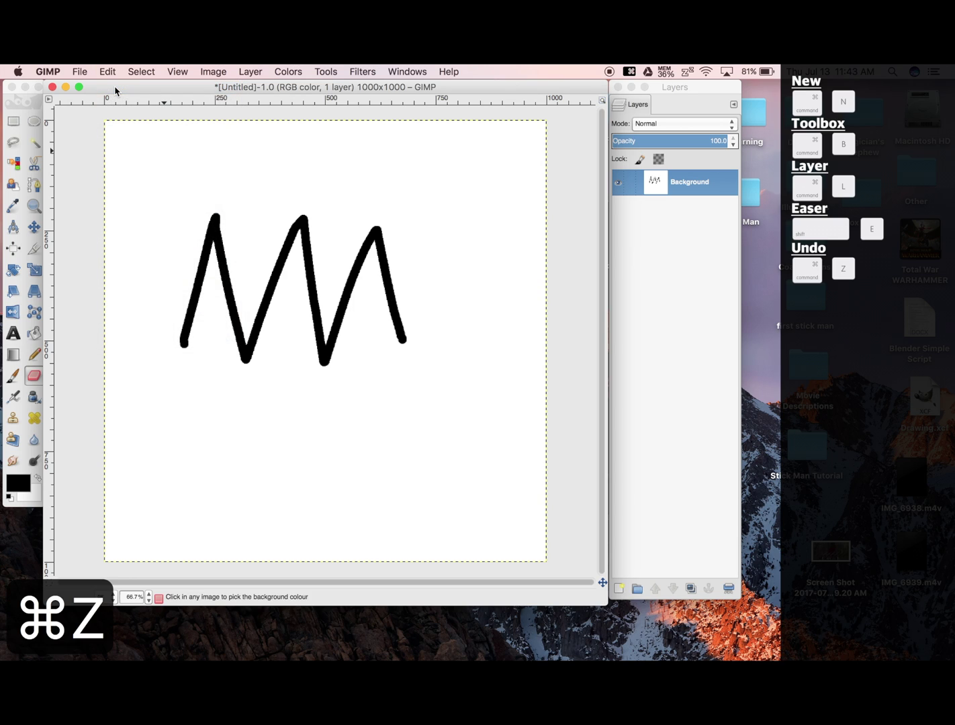
{"action": "key", "text": "super+z"}
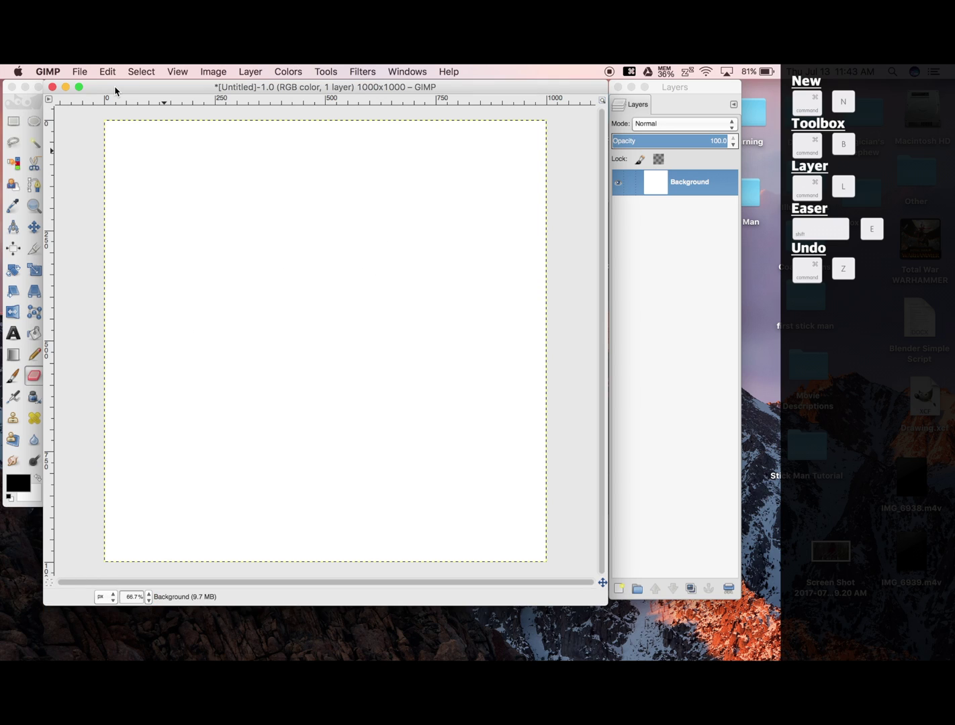
{"action": "key", "text": "super+y"}
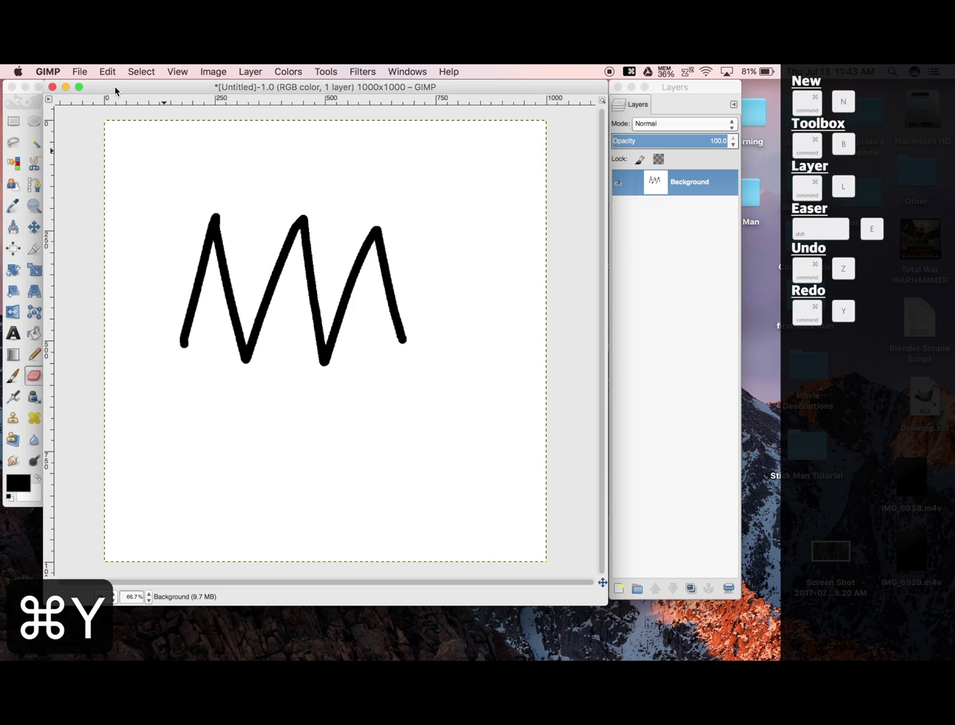
{"action": "key", "text": "super+z"}
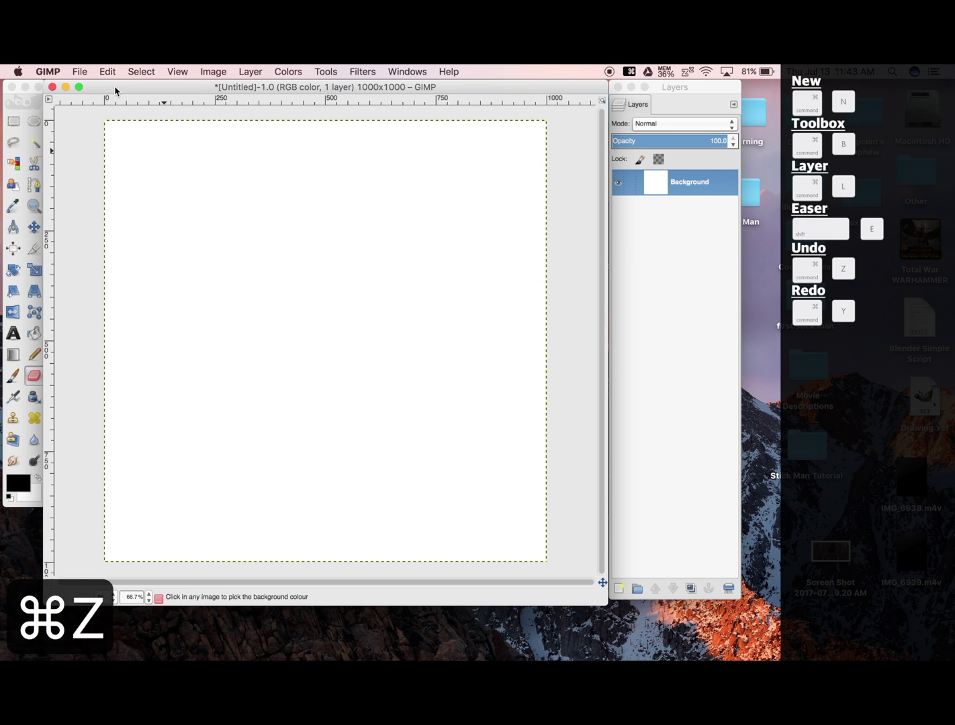
Step: Add a new transparent-fill layer and draw a two-stroke black pencil zigzag on it
{"action": "left_click", "coordinate": [618, 588]}
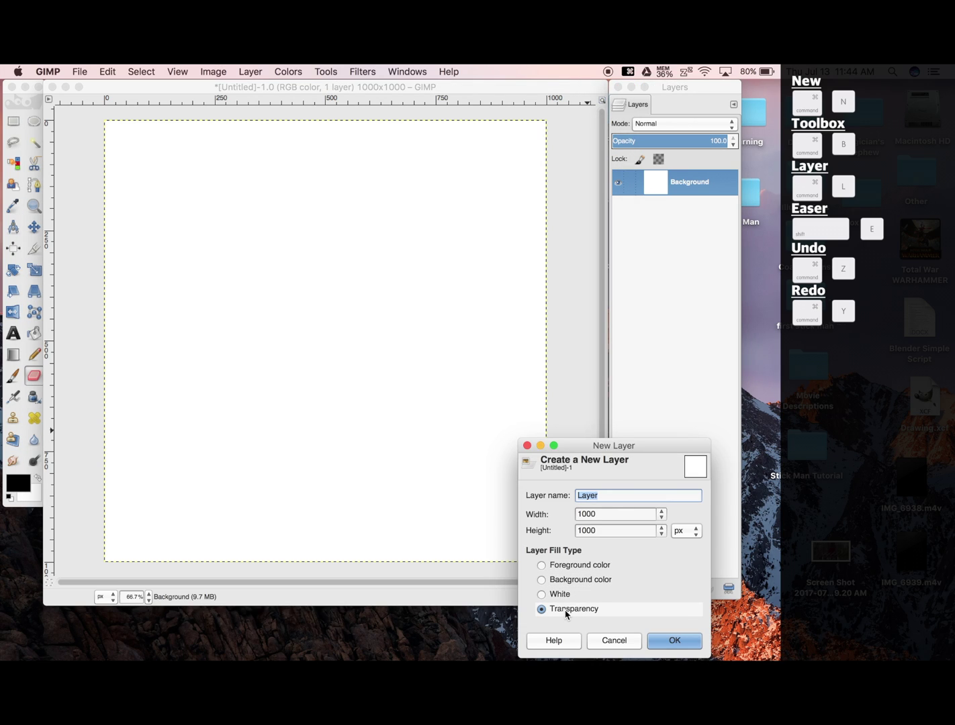
{"action": "left_click", "coordinate": [674, 641]}
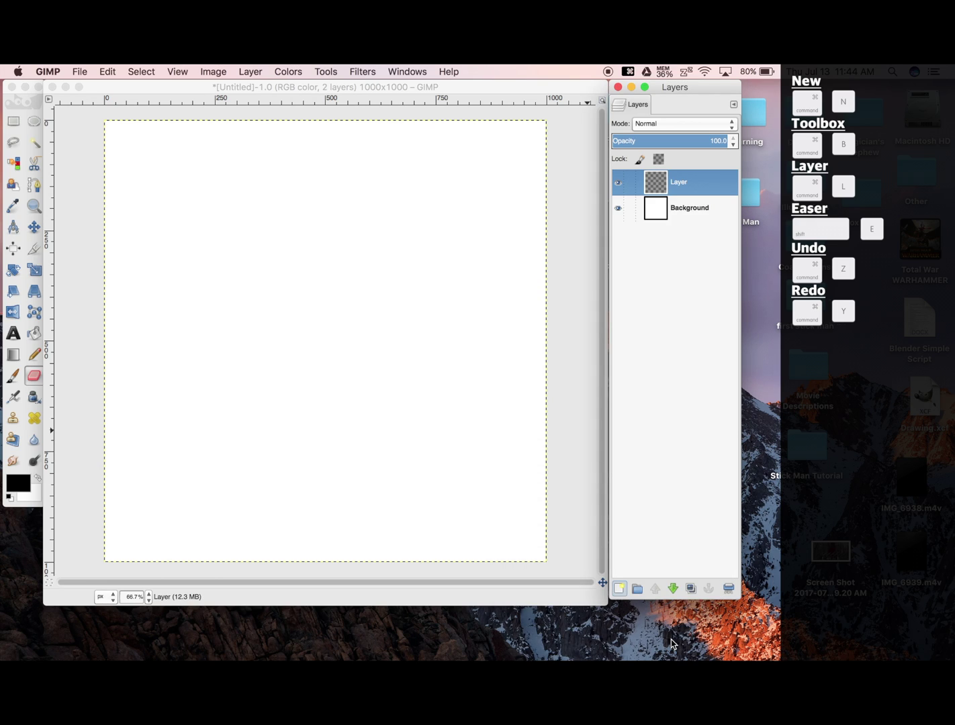
{"action": "left_click", "coordinate": [34, 354]}
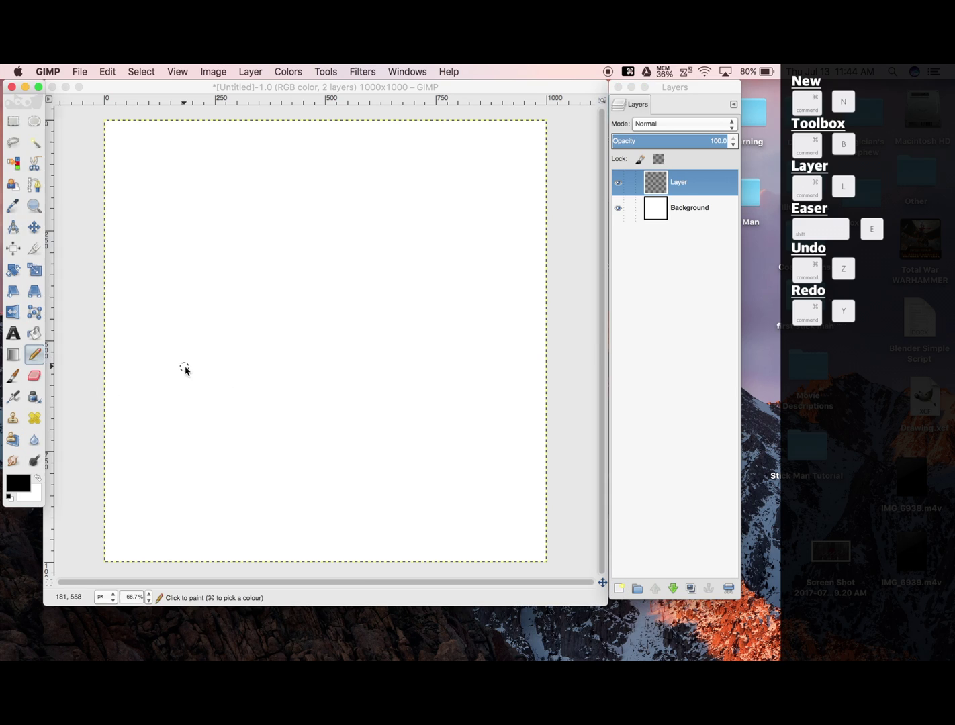
{"action": "mouse_move", "coordinate": [183, 367]}
{"action": "left_mouse_down"}
{"action": "mouse_move", "coordinate": [226, 205]}
{"action": "mouse_move", "coordinate": [321, 213]}
{"action": "left_mouse_up"}
{"action": "mouse_move", "coordinate": [332, 306]}
{"action": "left_mouse_down"}
{"action": "mouse_move", "coordinate": [399, 248]}
{"action": "mouse_move", "coordinate": [469, 273]}
{"action": "left_mouse_up"}
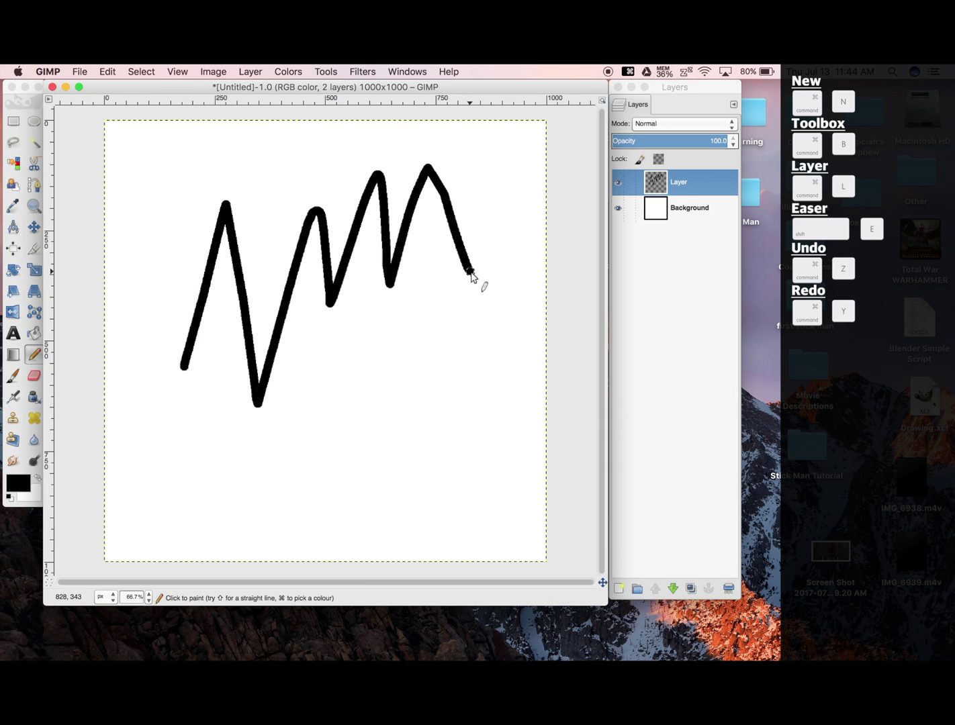
Step: Toggle the zigzag and Background layers' visibility to compare, leaving both visible
{"action": "left_click", "coordinate": [617, 182]}
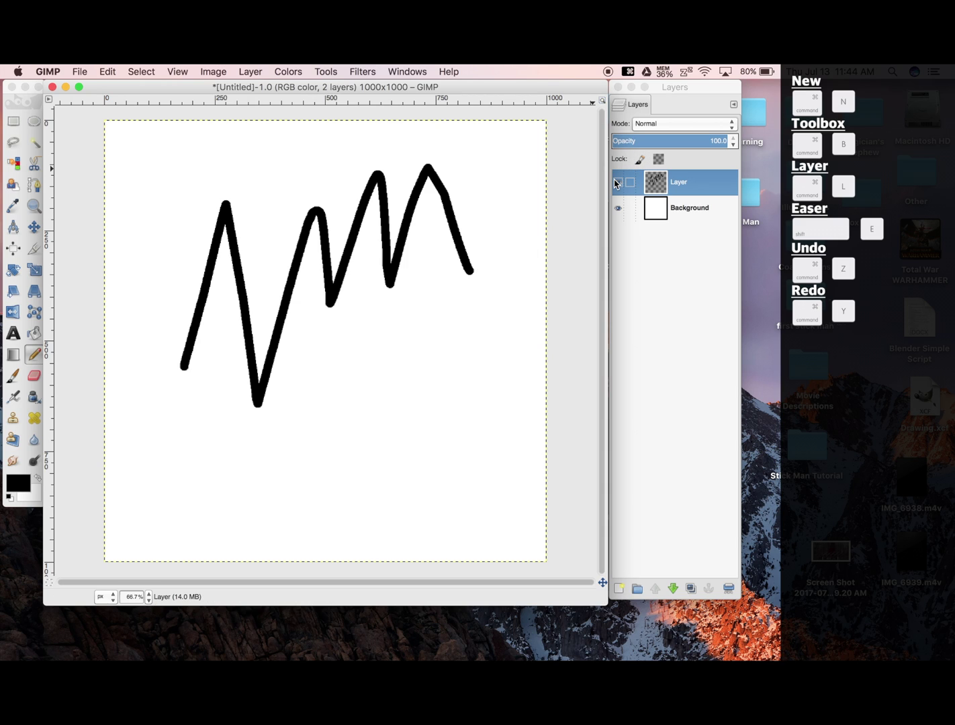
{"action": "left_click", "coordinate": [617, 208]}
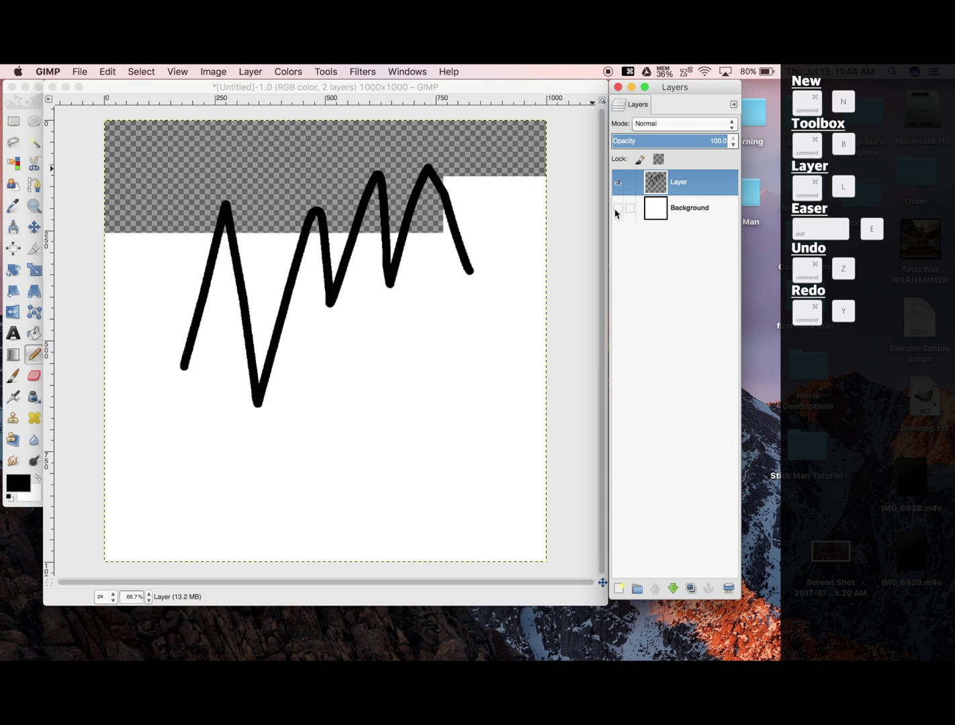
{"action": "left_click", "coordinate": [617, 208]}
{"action": "left_click", "coordinate": [618, 182]}
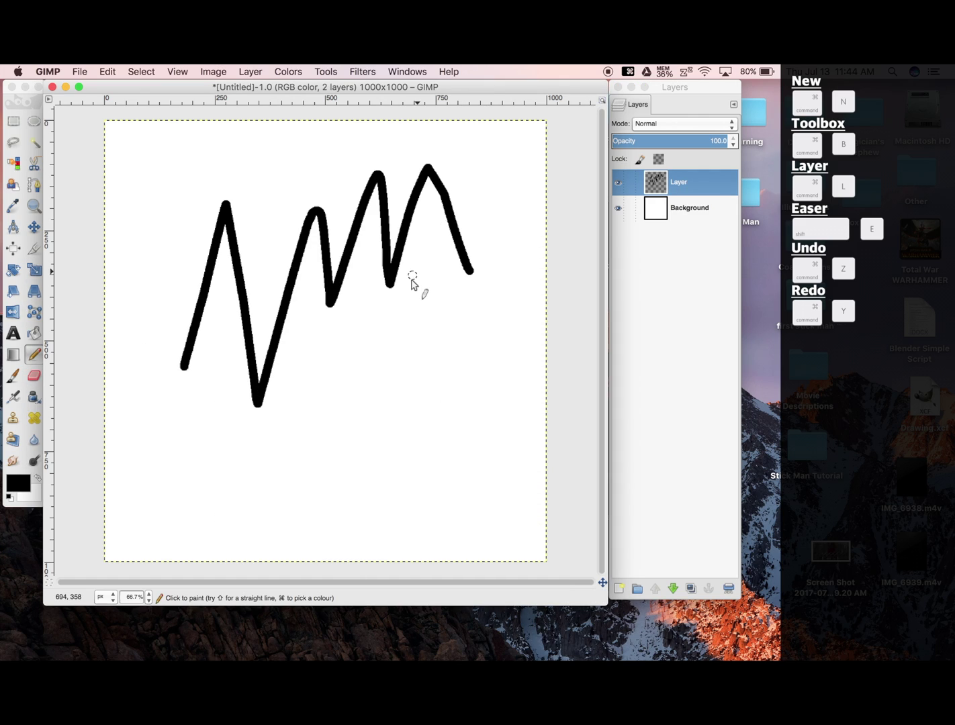
Step: With the Move tool, drag the zigzag layer slightly up and to the left
{"action": "key", "text": "m"}
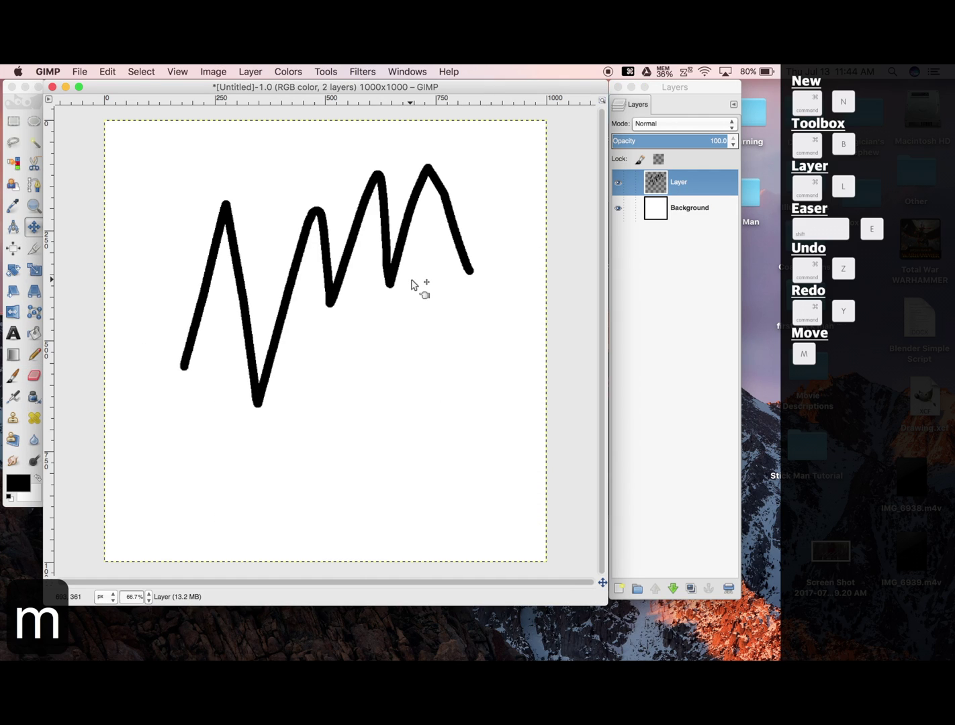
{"action": "left_click_drag", "start_coordinate": [388, 266], "coordinate": [388, 294]}
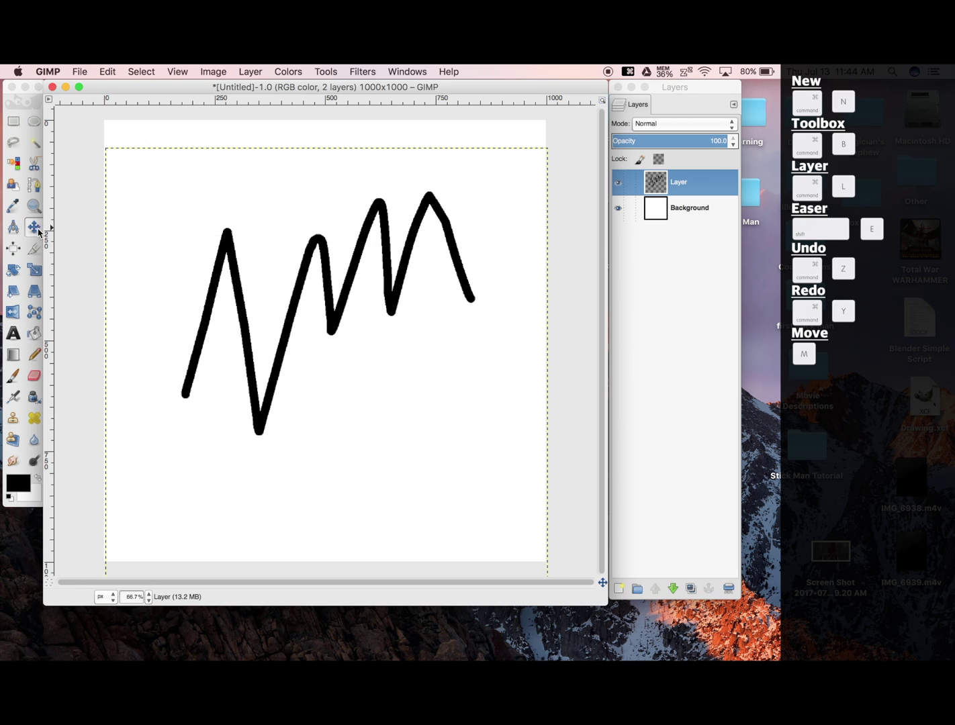
{"action": "left_click_drag", "start_coordinate": [245, 276], "coordinate": [227, 231]}
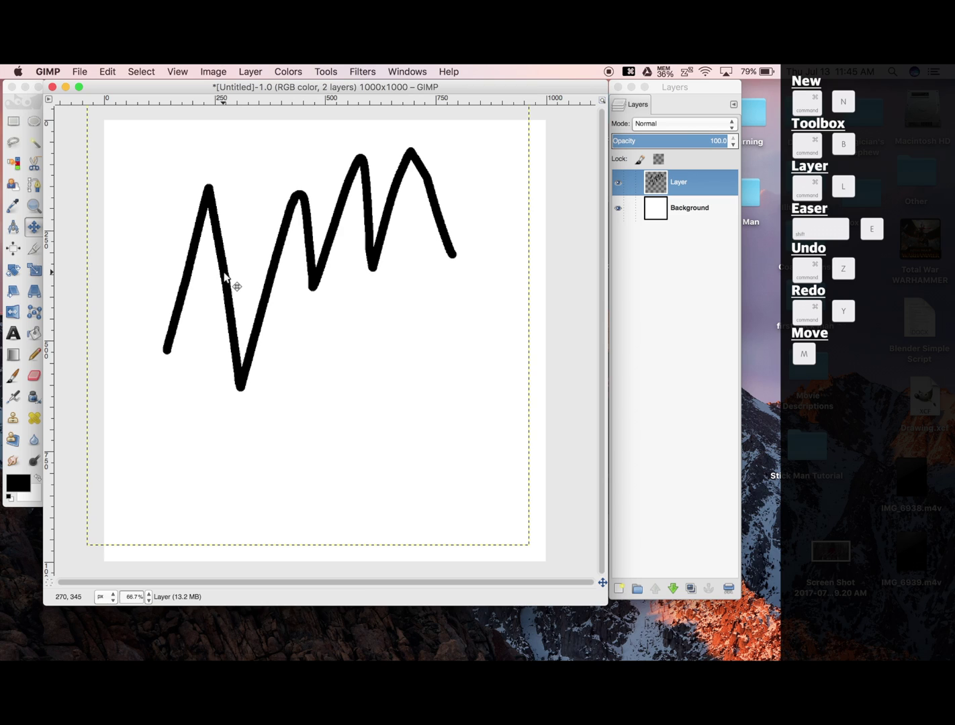
{"action": "mouse_move", "coordinate": [224, 275]}
{"action": "left_mouse_down"}
{"action": "mouse_move", "coordinate": [243, 298]}
{"action": "mouse_move", "coordinate": [227, 281]}
{"action": "left_mouse_up"}
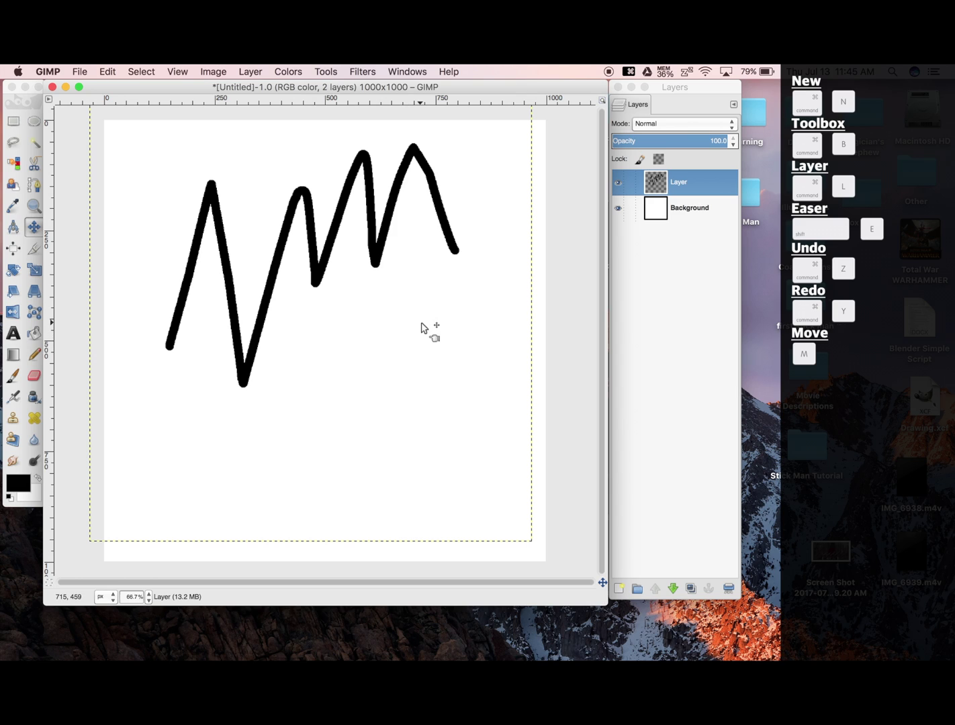
Step: Undo an accidental move of the white Background layer with ⌘Z twice
{"action": "left_click_drag", "start_coordinate": [419, 339], "coordinate": [407, 384]}
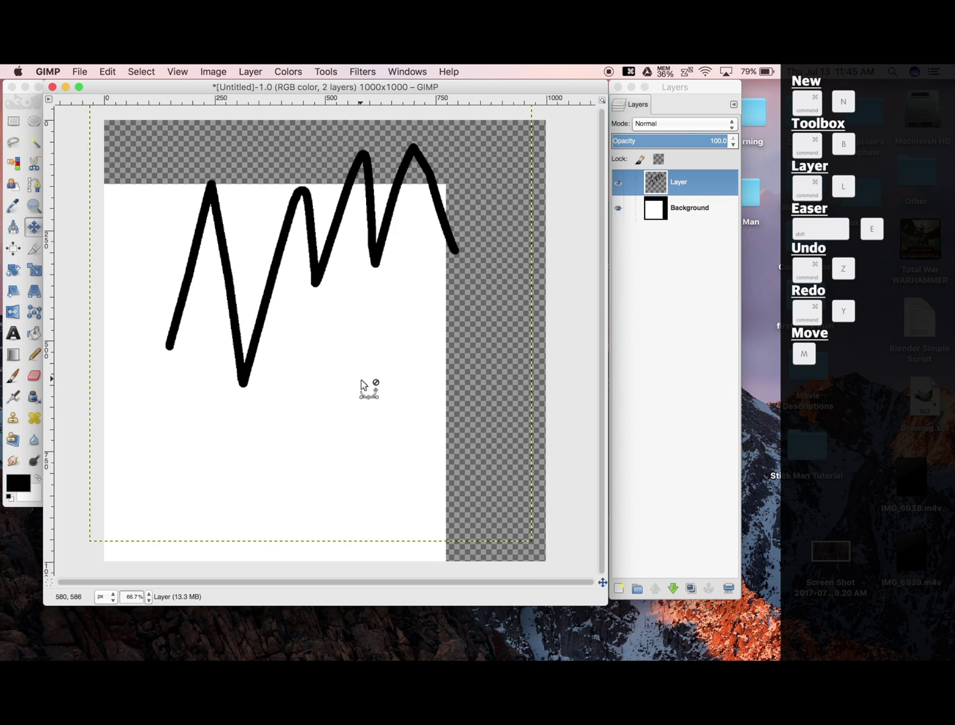
{"action": "key", "text": "super+z"}
{"action": "key", "text": "super+z"}
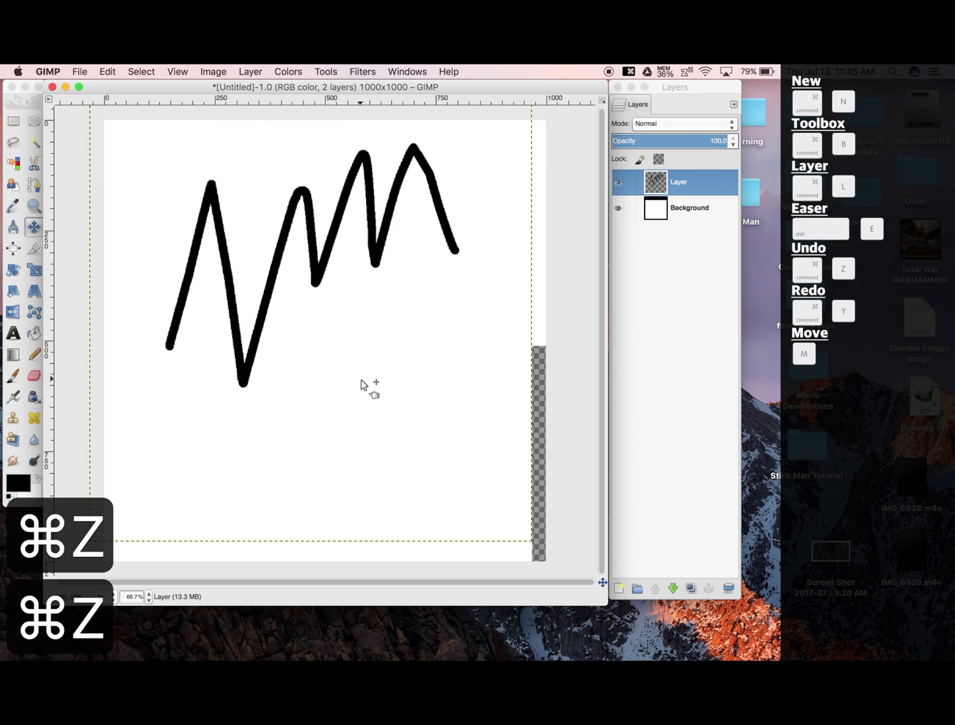
{"action": "key", "text": "super+z"}
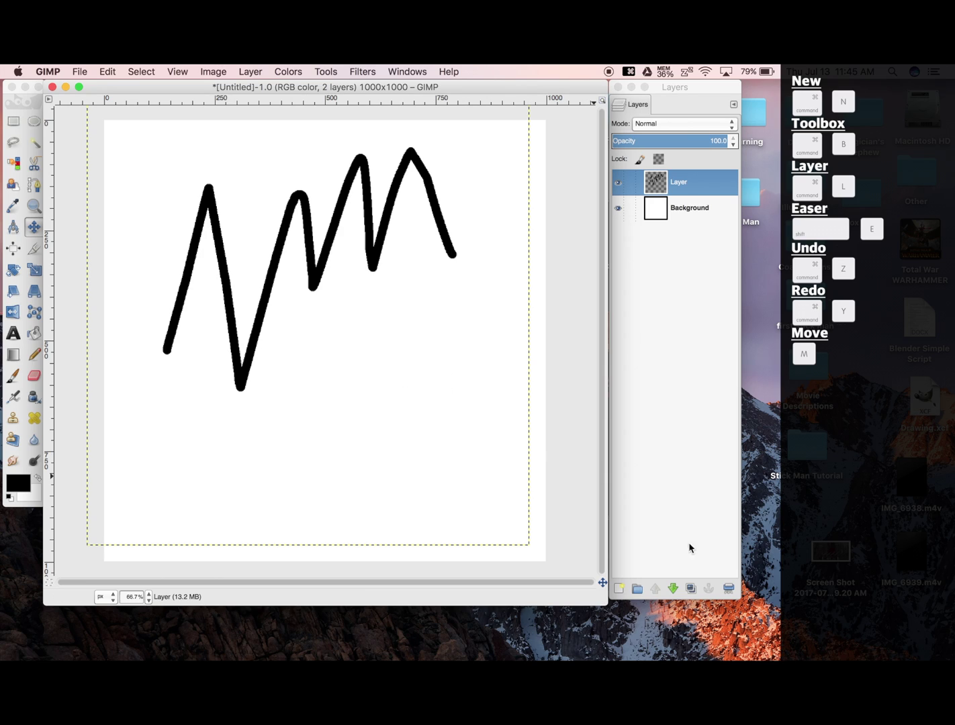
Step: Delete the zigzag layer, testing undo and redo, and add a new transparent layer
{"action": "left_click", "coordinate": [730, 590]}
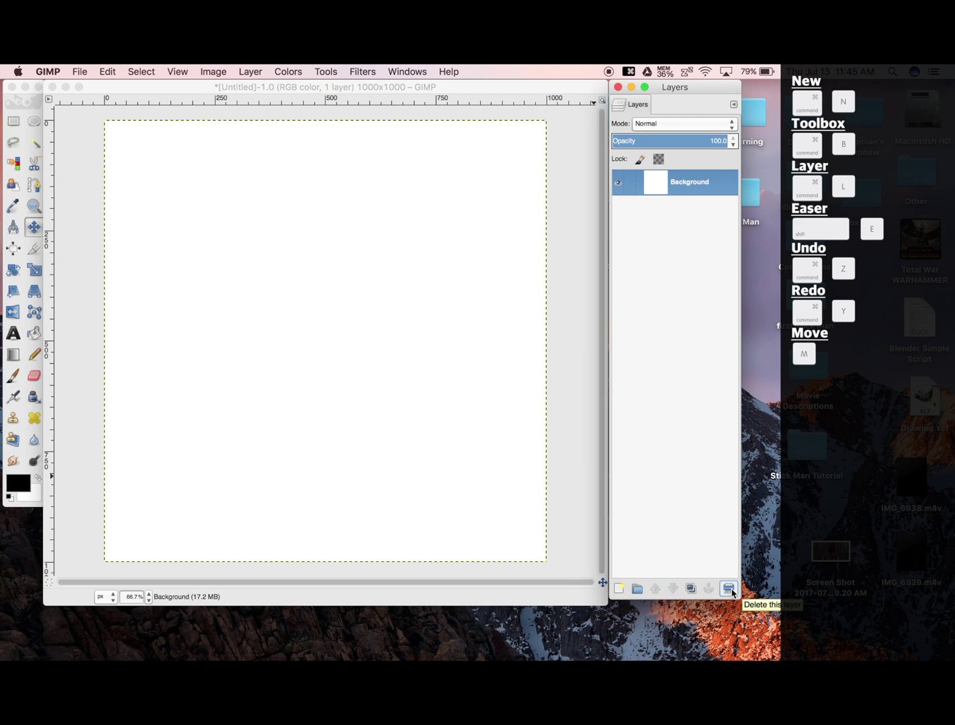
{"action": "key", "text": "super+z"}
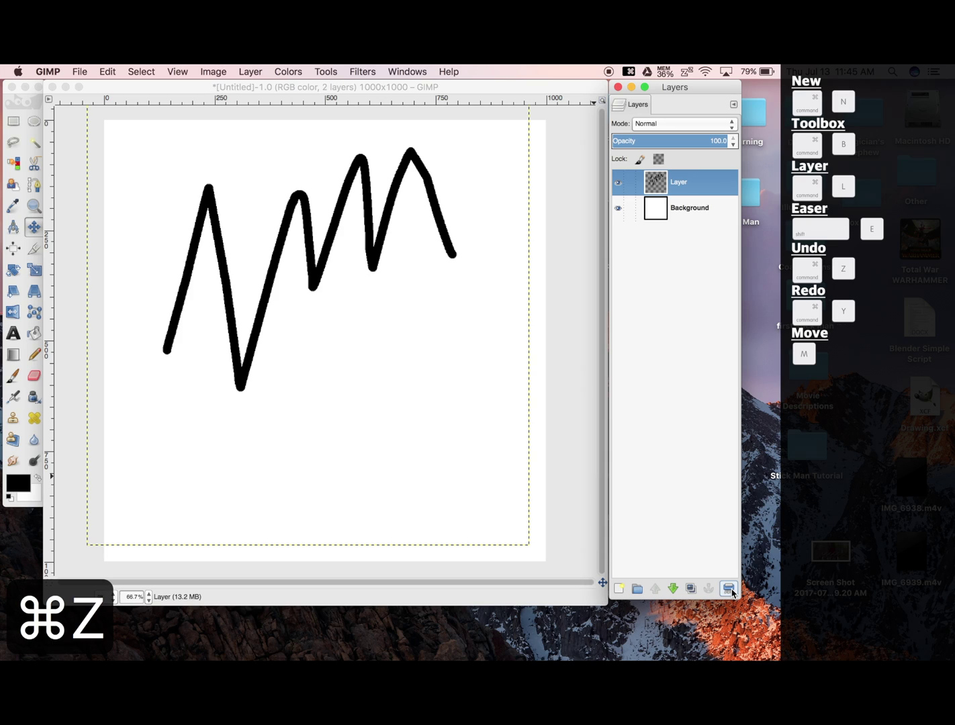
{"action": "key", "text": "super+y"}
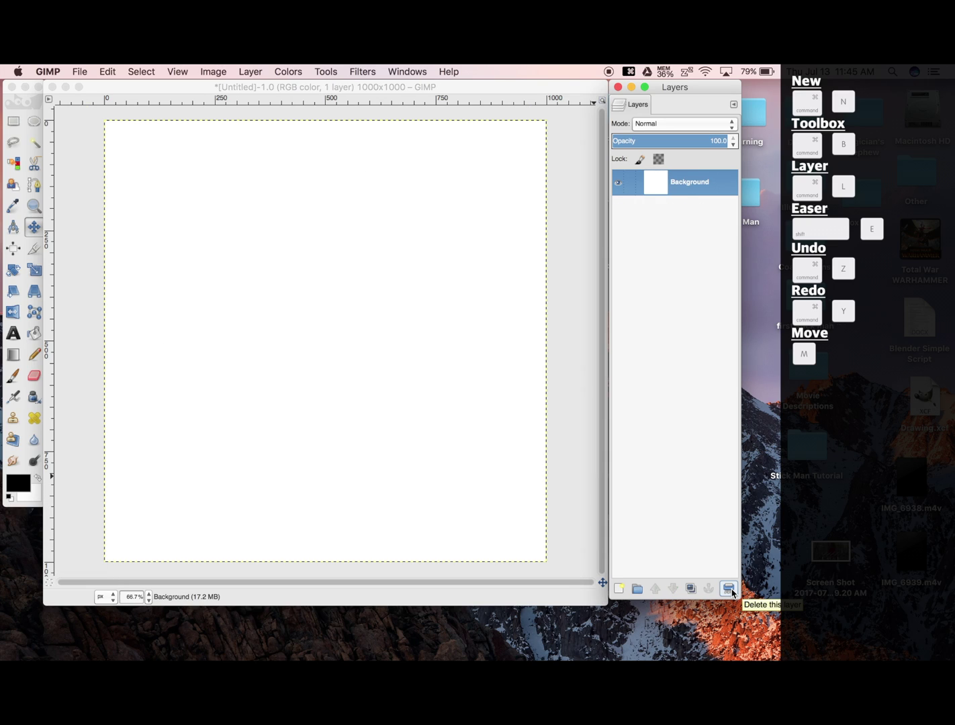
{"action": "left_click", "coordinate": [620, 589]}
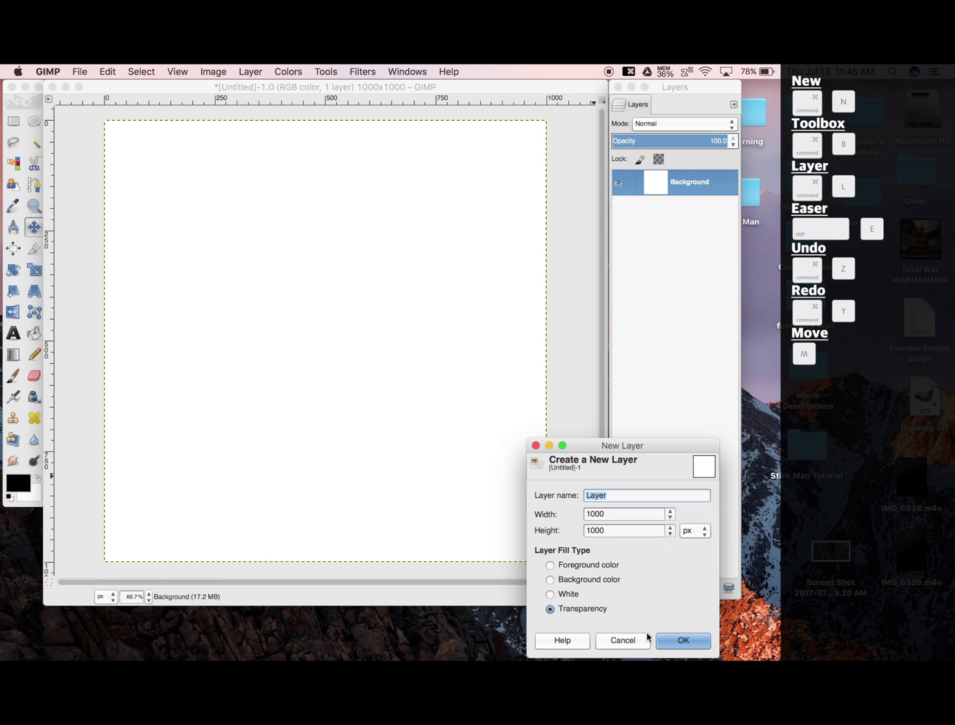
{"action": "left_click", "coordinate": [682, 641]}
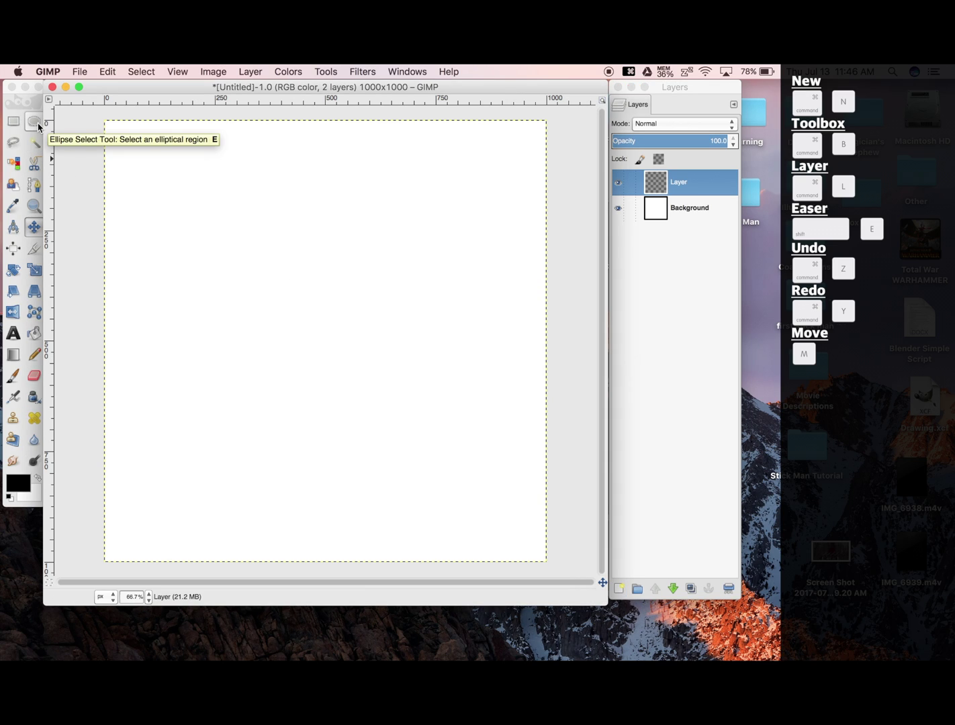
Step: Drag an Ellipse Select oval near the top centre, then refine its position and size with handles
{"action": "key", "text": "e"}
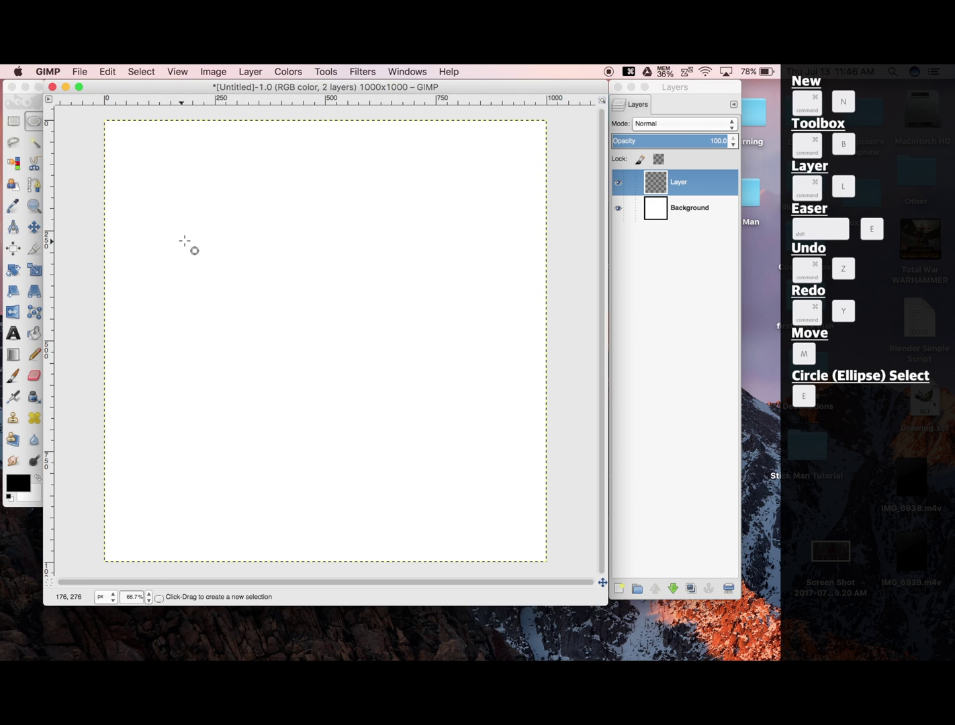
{"action": "left_click_drag", "start_coordinate": [244, 180], "coordinate": [381, 296]}
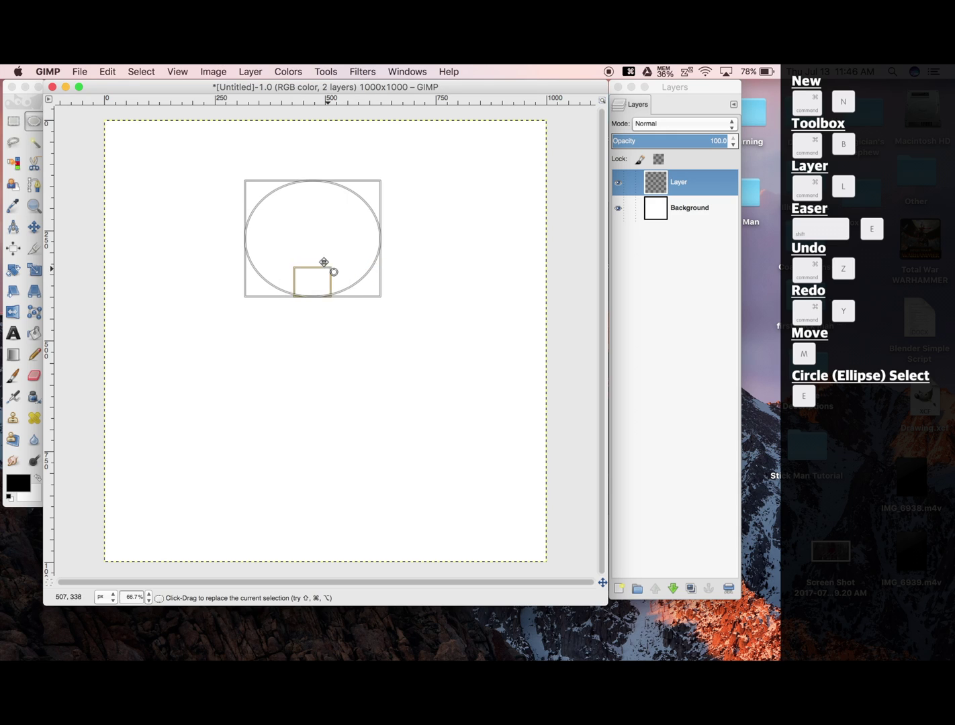
{"action": "left_click_drag", "start_coordinate": [328, 260], "coordinate": [309, 228]}
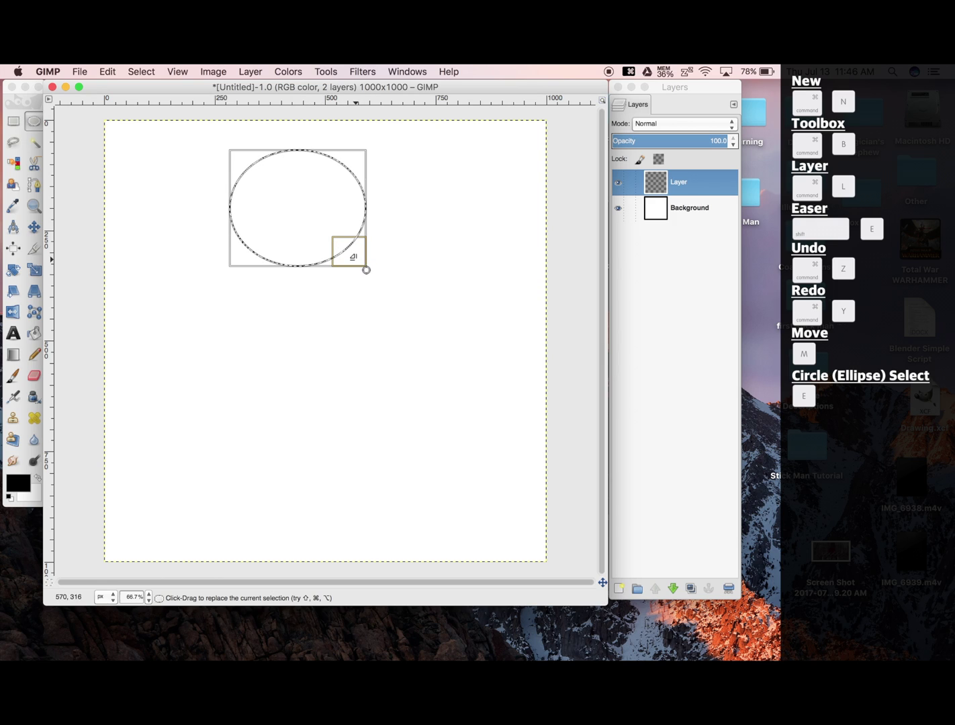
{"action": "mouse_move", "coordinate": [366, 270]}
{"action": "left_mouse_down"}
{"action": "mouse_move", "coordinate": [334, 247]}
{"action": "mouse_move", "coordinate": [370, 274]}
{"action": "mouse_move", "coordinate": [361, 270]}
{"action": "left_mouse_up"}
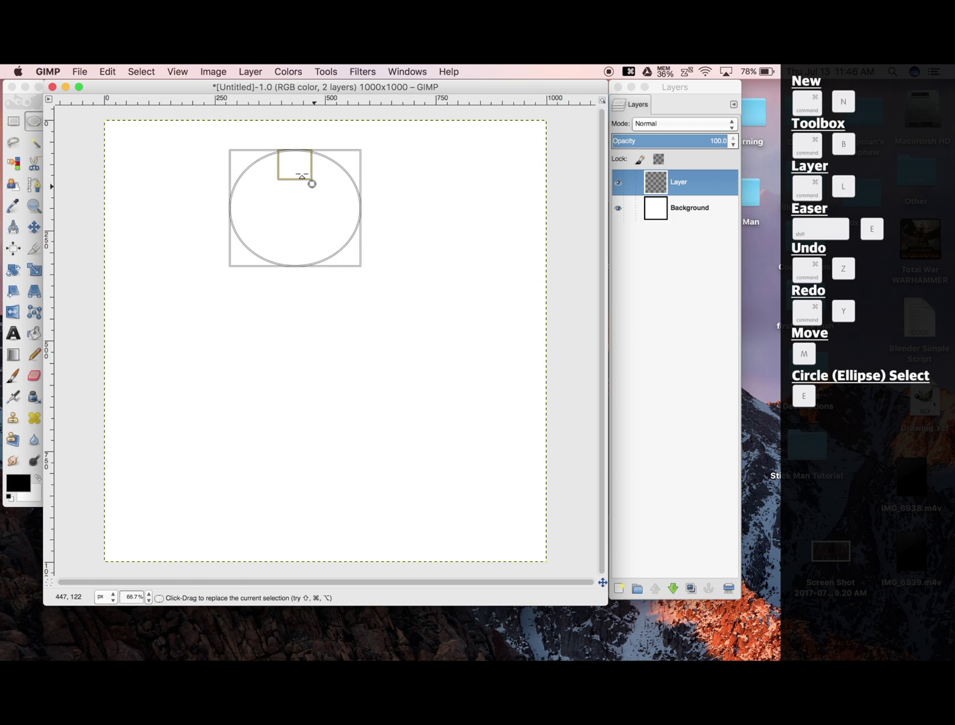
{"action": "left_click_drag", "start_coordinate": [312, 183], "coordinate": [307, 192]}
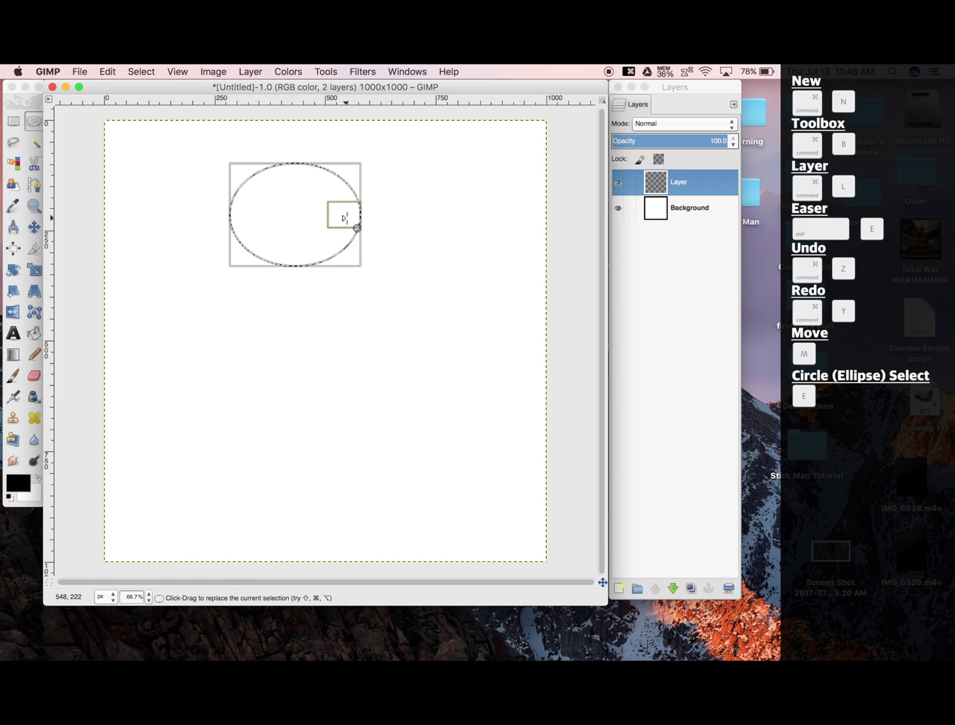
{"action": "left_click_drag", "start_coordinate": [357, 228], "coordinate": [329, 222]}
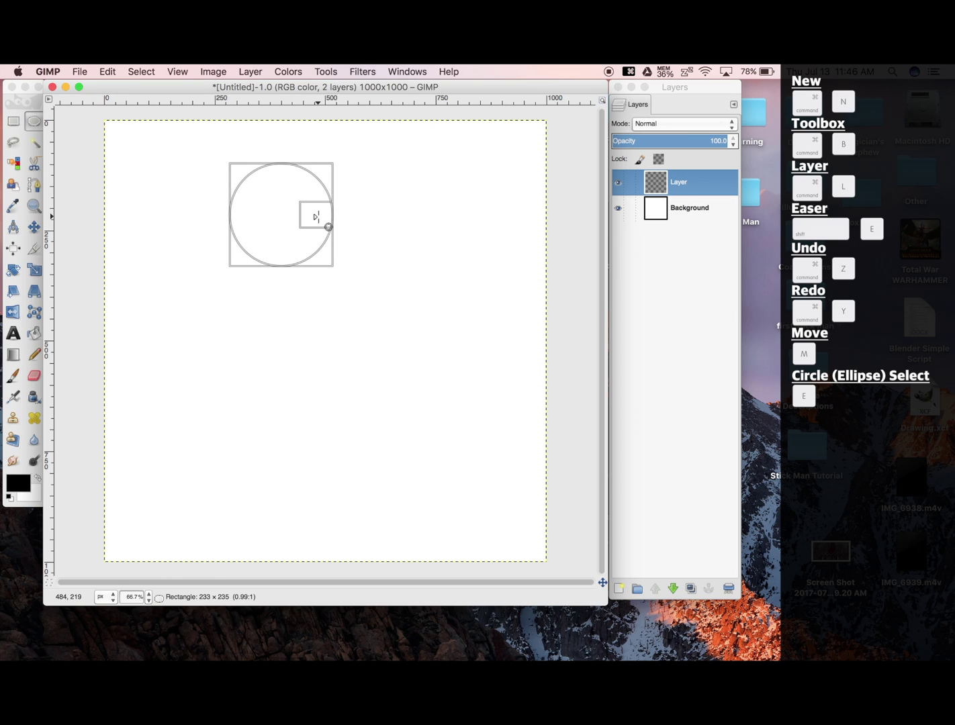
{"action": "left_click_drag", "start_coordinate": [293, 260], "coordinate": [295, 241]}
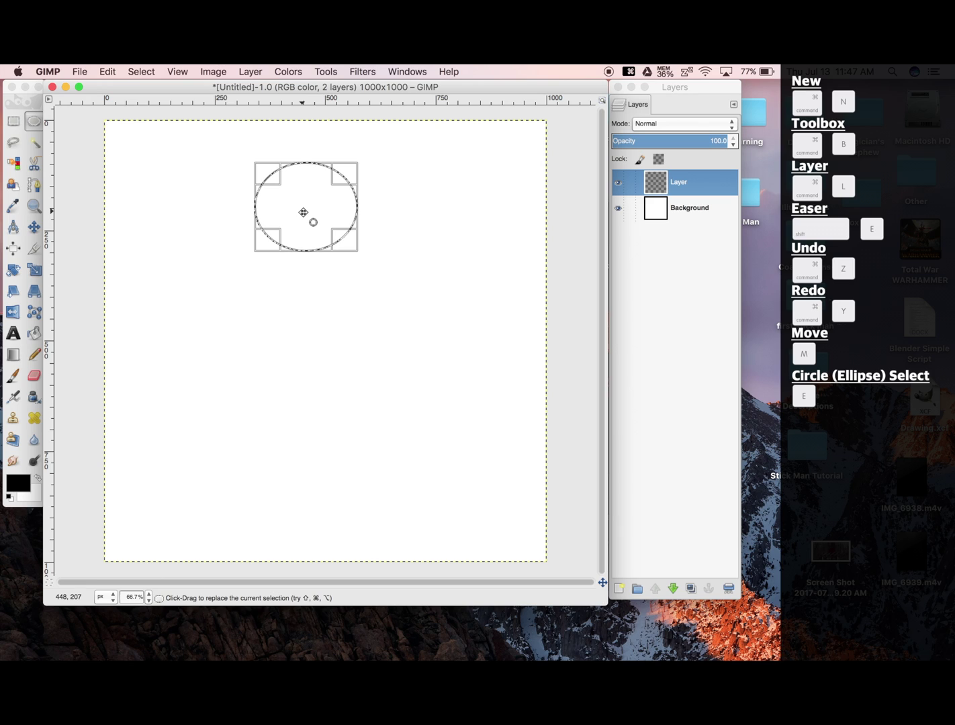
Step: Bucket-fill the oval selection with solid black
{"action": "left_click", "coordinate": [51, 145]}
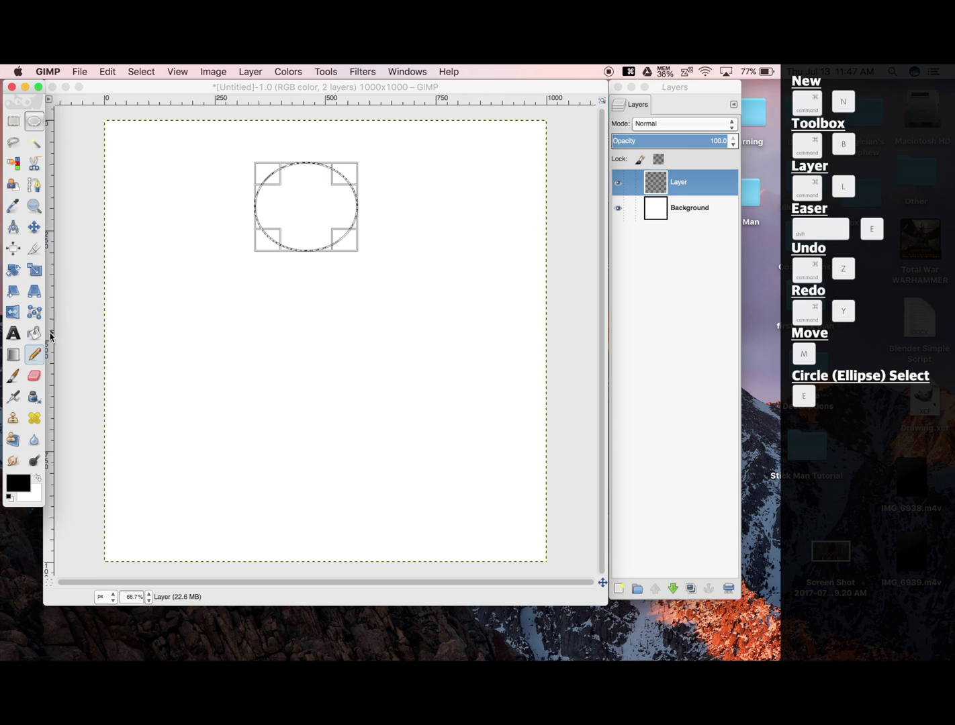
{"action": "key", "text": "shift+b"}
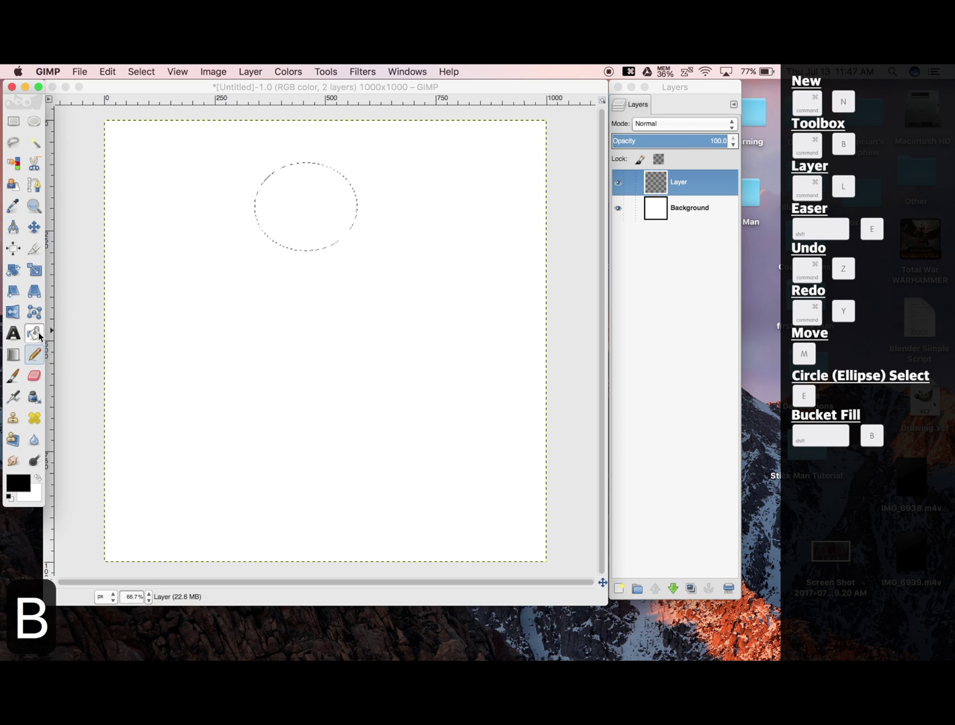
{"action": "left_click", "coordinate": [299, 214]}
{"action": "left_click", "coordinate": [300, 213]}
Step: Select all and move the black oval's layer slightly right and down
{"action": "key", "text": "super+a"}
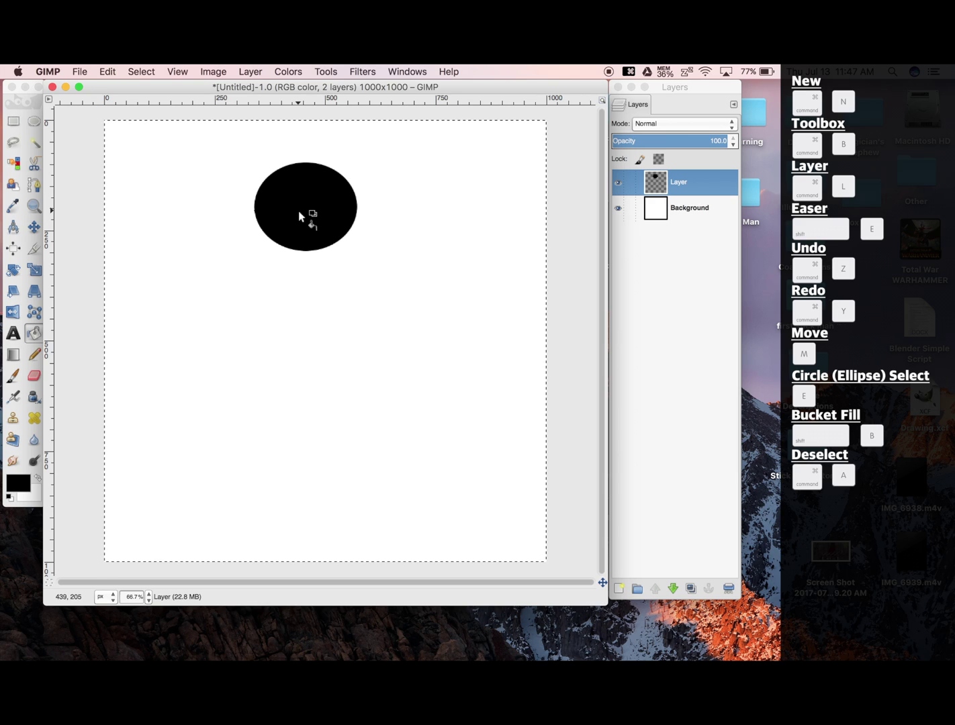
{"action": "key", "text": "m"}
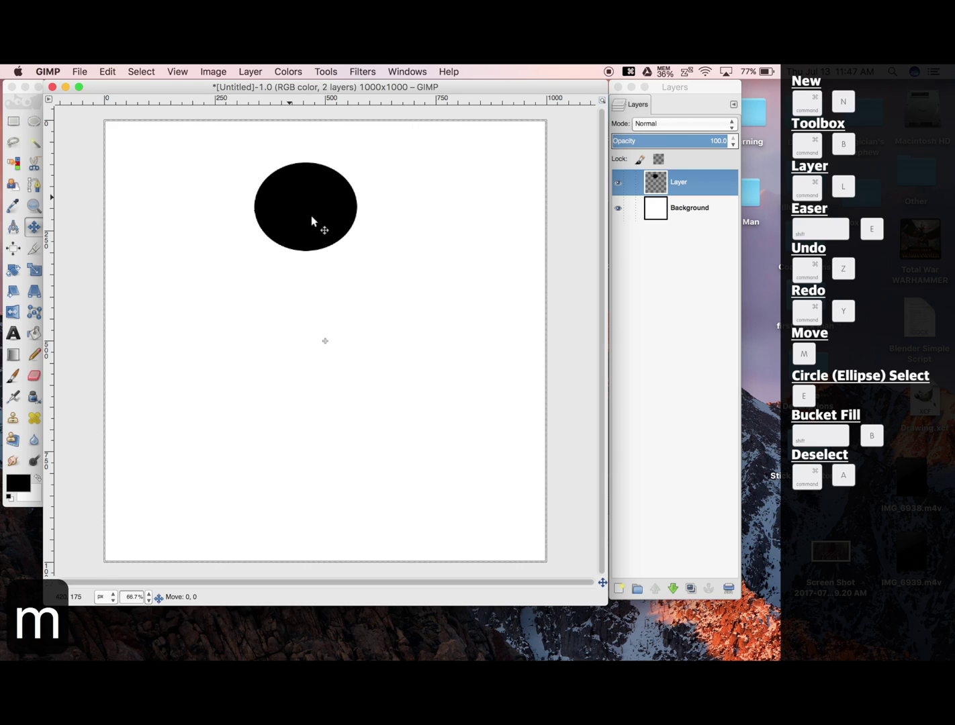
{"action": "mouse_move", "coordinate": [311, 216]}
{"action": "left_mouse_down"}
{"action": "mouse_move", "coordinate": [335, 249]}
{"action": "mouse_move", "coordinate": [348, 249]}
{"action": "mouse_move", "coordinate": [285, 249]}
{"action": "mouse_move", "coordinate": [352, 256]}
{"action": "mouse_move", "coordinate": [315, 240]}
{"action": "left_mouse_up"}
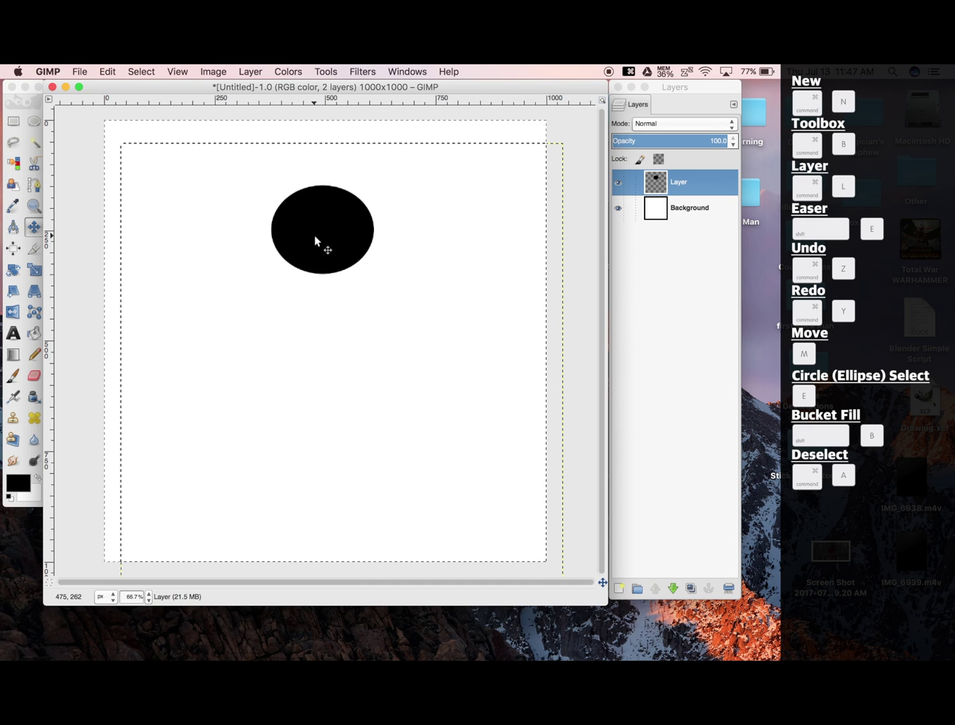
Step: Rename the oval's layer to 'Head' through Edit Layer Attributes
{"action": "left_click", "coordinate": [688, 102]}
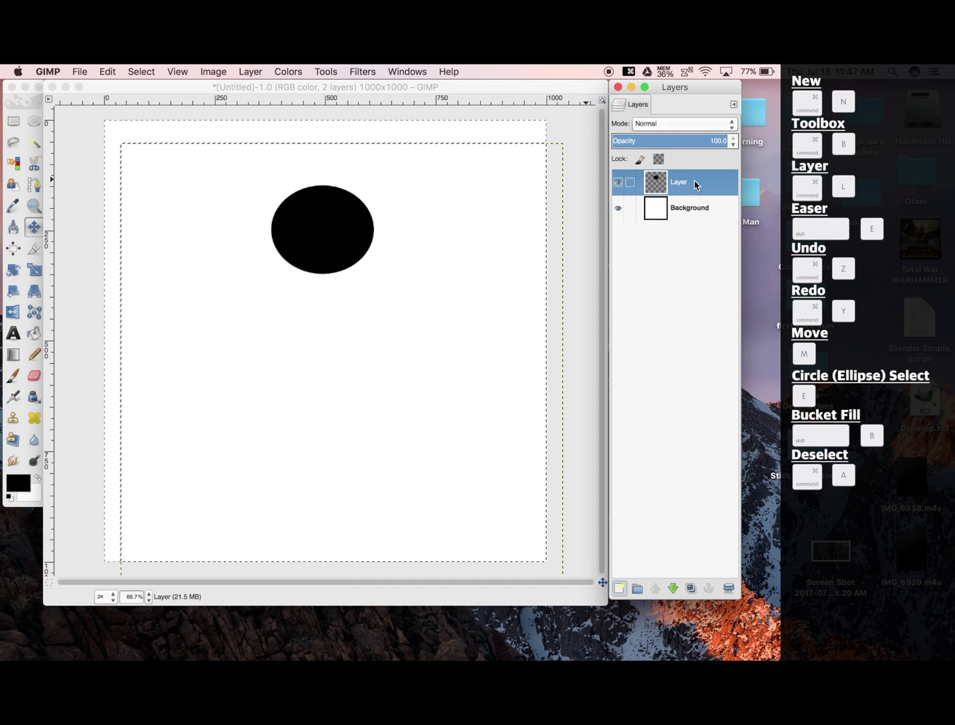
{"action": "right_click", "coordinate": [655, 190]}
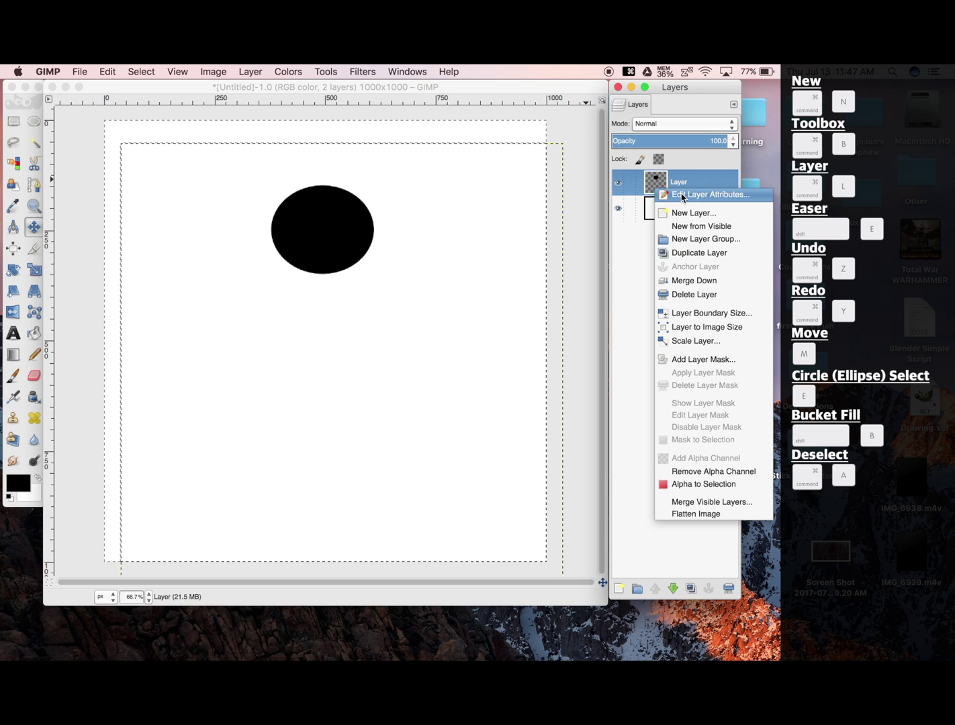
{"action": "left_click", "coordinate": [678, 196]}
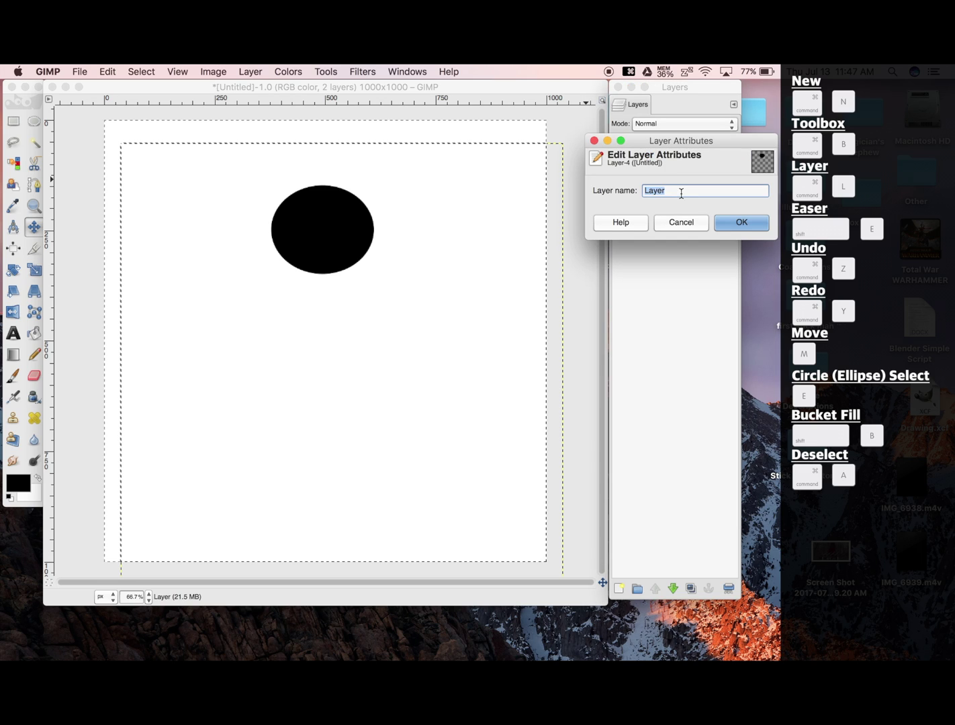
{"action": "type", "text": "Head"}
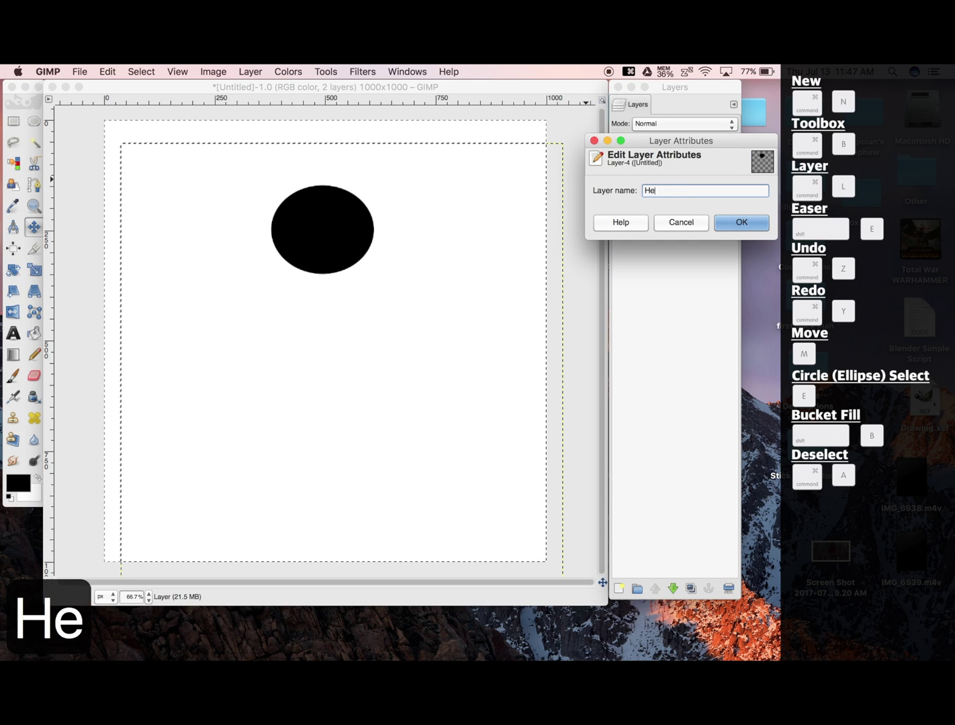
{"action": "left_click", "coordinate": [735, 225]}
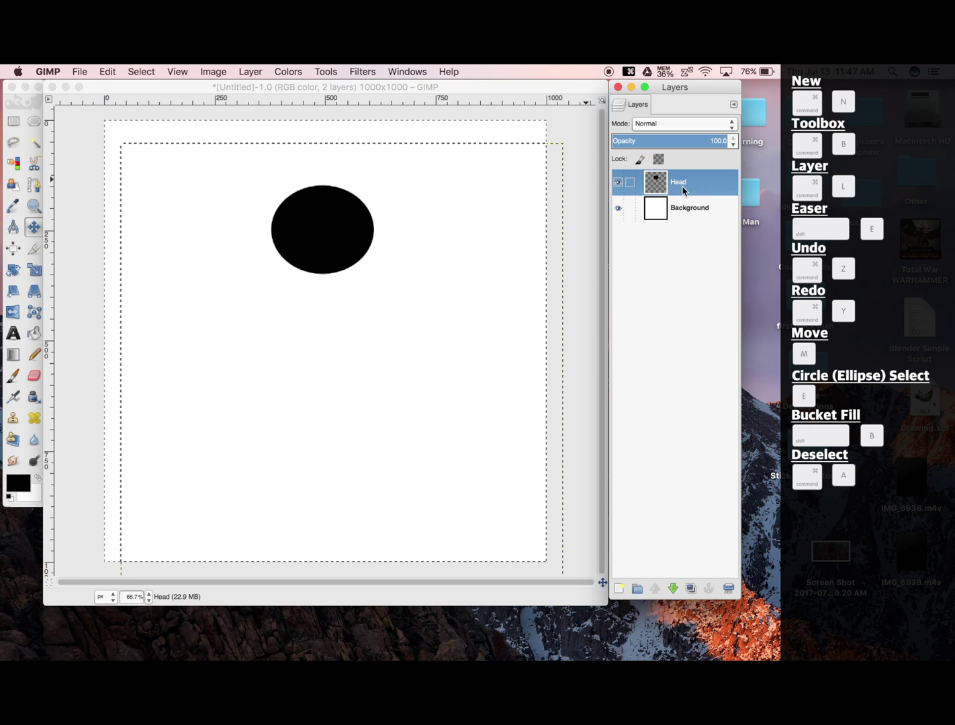
Step: Create a new transparent layer named Body
{"action": "left_click", "coordinate": [619, 588]}
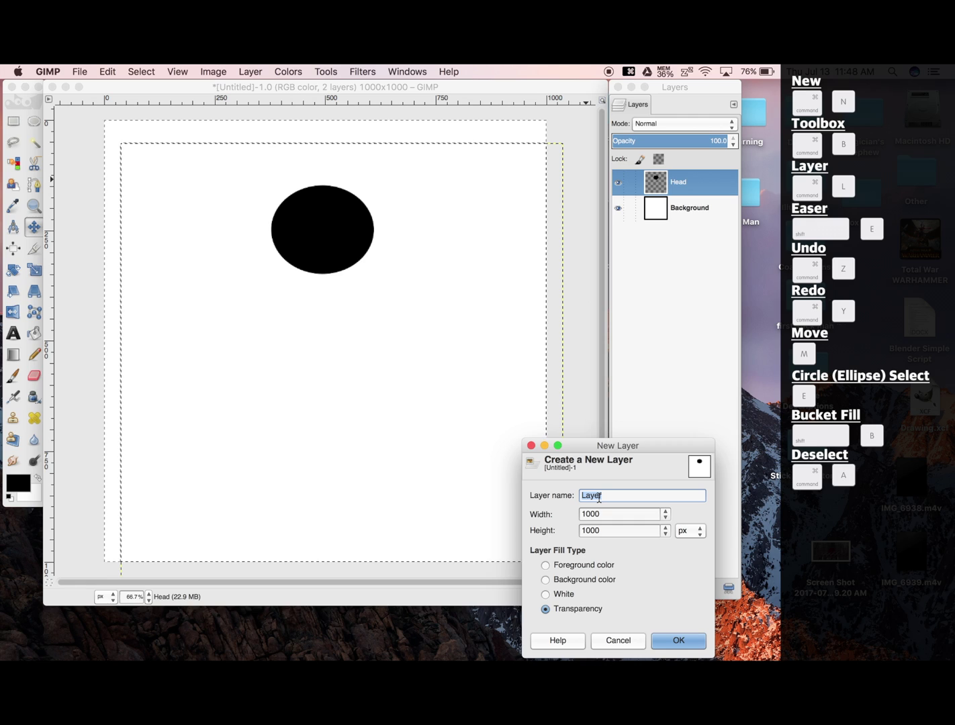
{"action": "type", "text": "Body"}
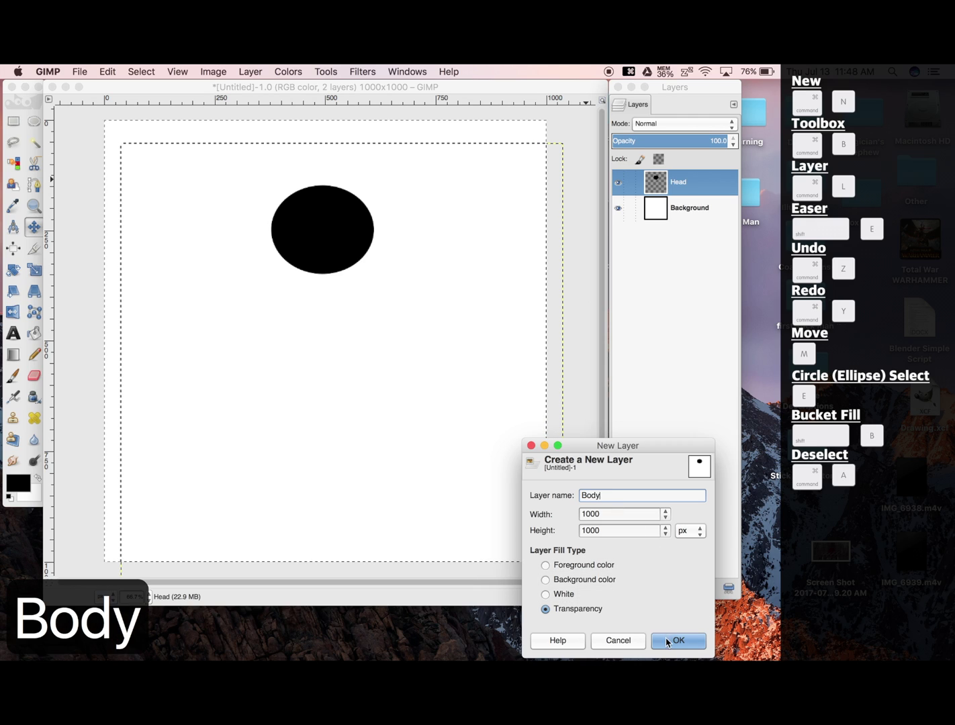
{"action": "left_click", "coordinate": [667, 643]}
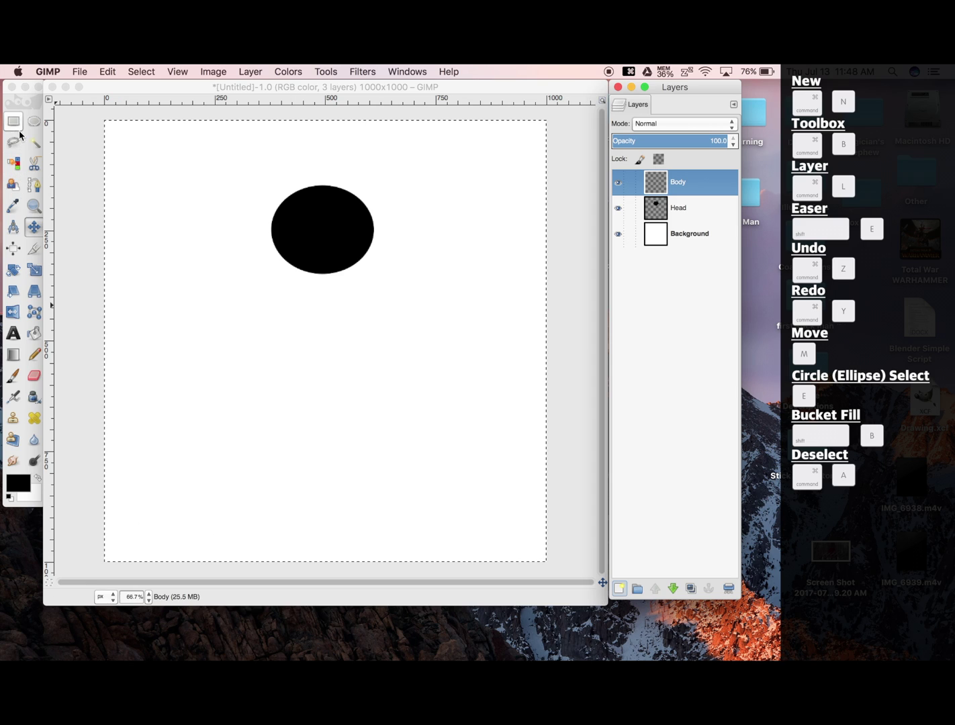
Step: Draw a thin vertical rectangle selection directly under the head, adjusting its size and position
{"action": "left_click", "coordinate": [101, 88]}
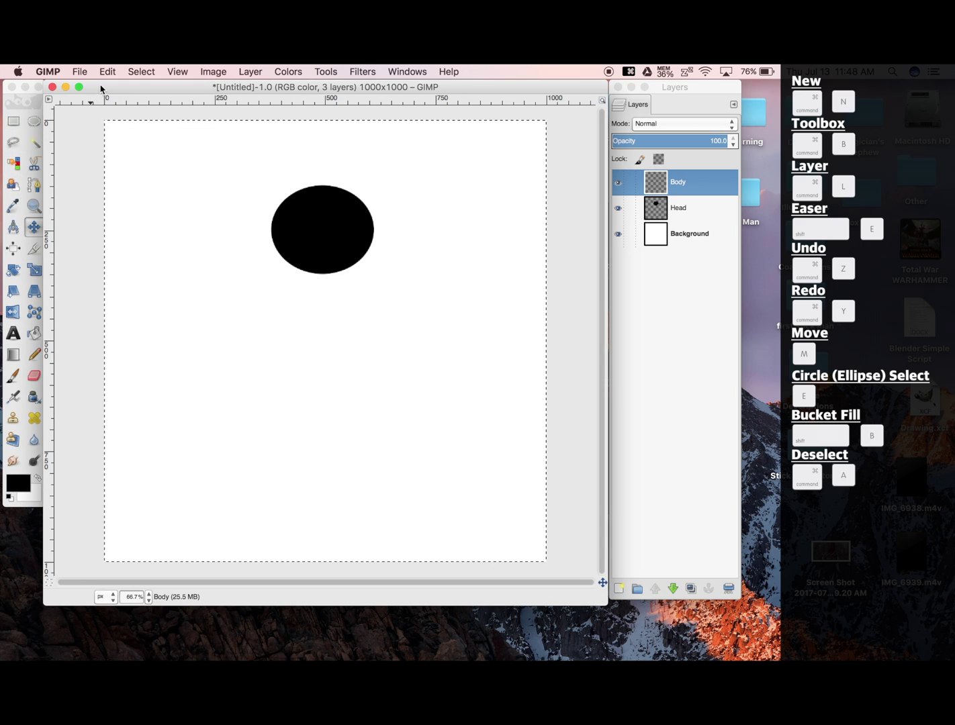
{"action": "key", "text": "r"}
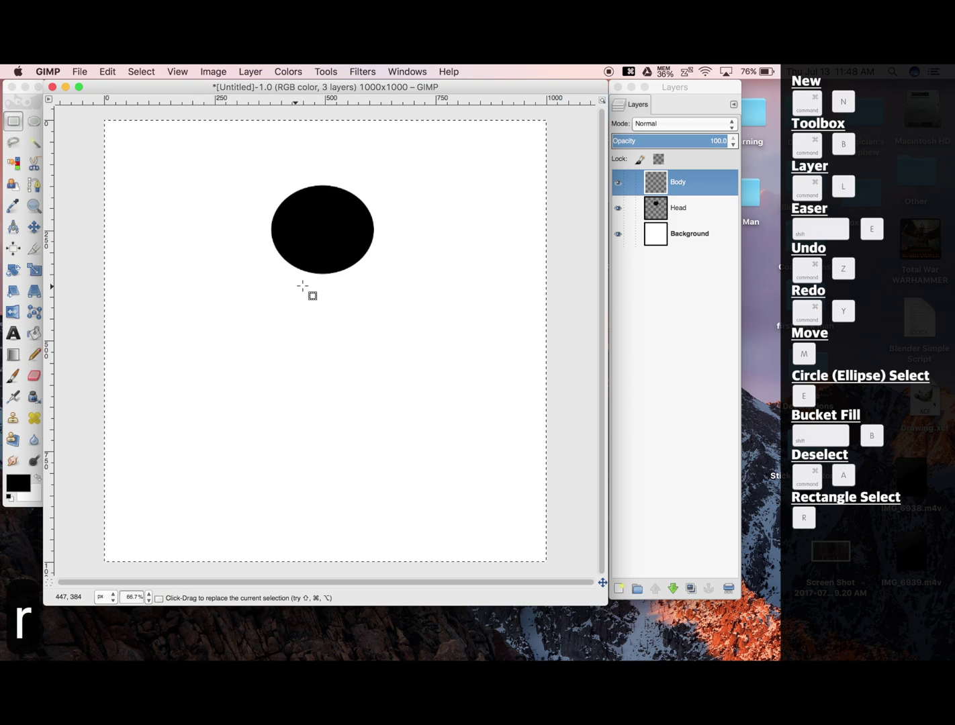
{"action": "left_click_drag", "start_coordinate": [314, 271], "coordinate": [337, 448]}
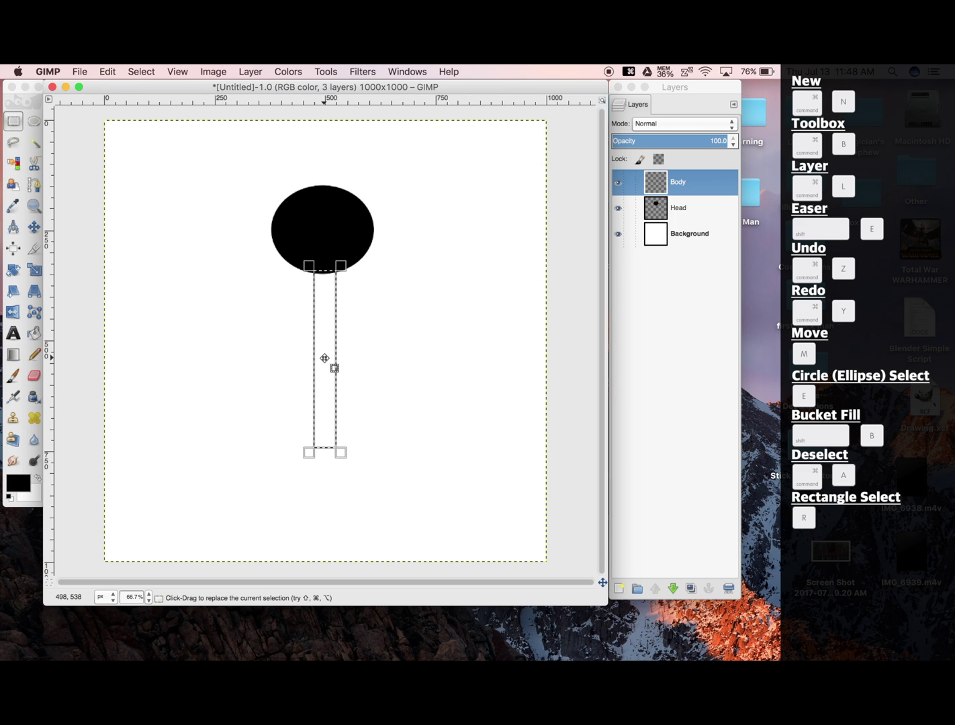
{"action": "mouse_move", "coordinate": [324, 357]}
{"action": "left_mouse_down"}
{"action": "mouse_move", "coordinate": [345, 363]}
{"action": "mouse_move", "coordinate": [304, 368]}
{"action": "mouse_move", "coordinate": [320, 359]}
{"action": "left_mouse_up"}
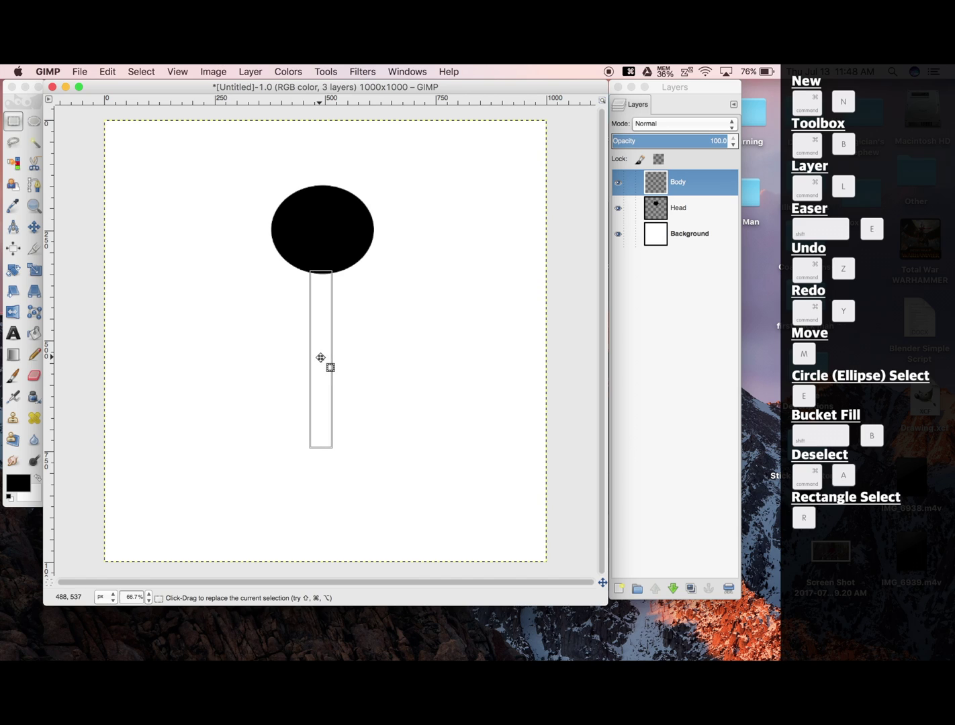
{"action": "mouse_move", "coordinate": [335, 451]}
{"action": "left_mouse_down"}
{"action": "mouse_move", "coordinate": [329, 418]}
{"action": "mouse_move", "coordinate": [343, 428]}
{"action": "left_mouse_up"}
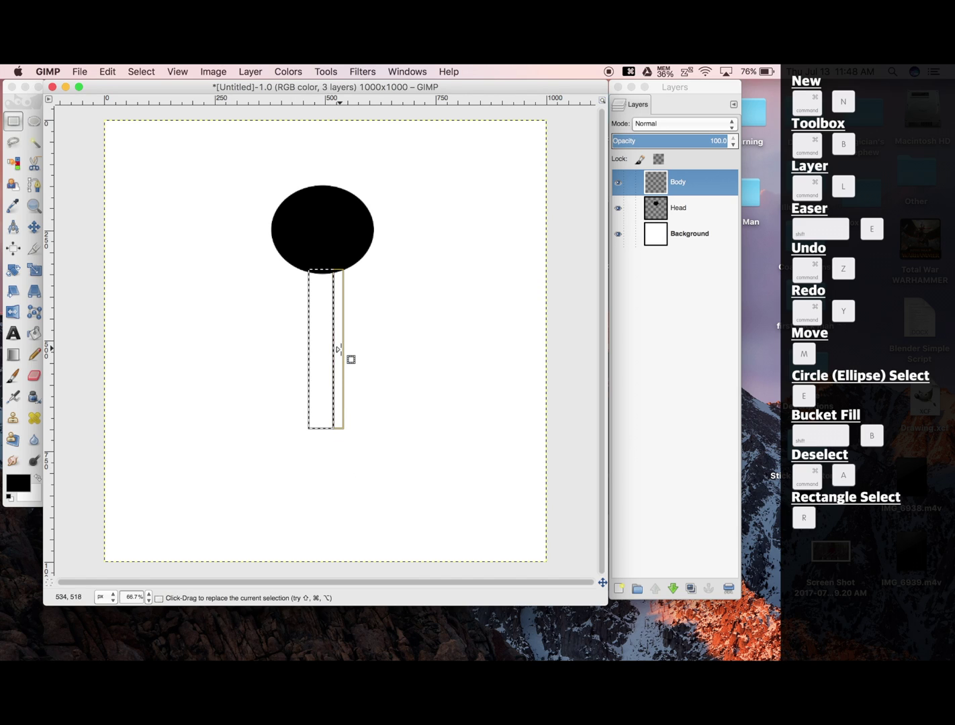
{"action": "mouse_move", "coordinate": [338, 349]}
{"action": "left_mouse_down"}
{"action": "mouse_move", "coordinate": [310, 345]}
{"action": "mouse_move", "coordinate": [324, 335]}
{"action": "left_mouse_up"}
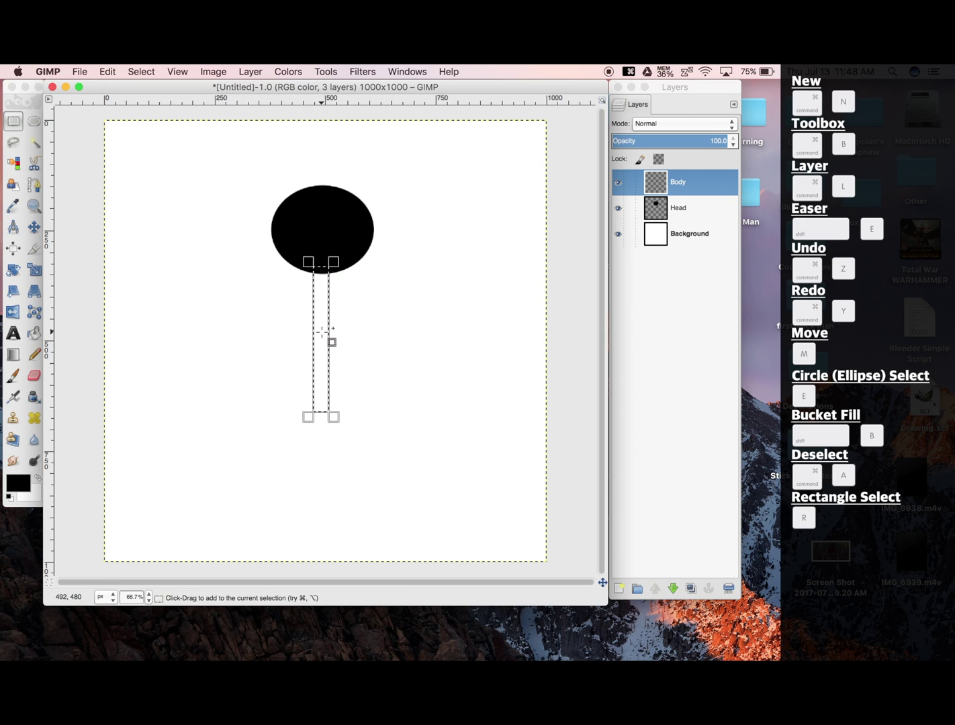
Step: Bucket-fill the rectangle black as the torso, then try a small move and undo it
{"action": "key", "text": "shift+b"}
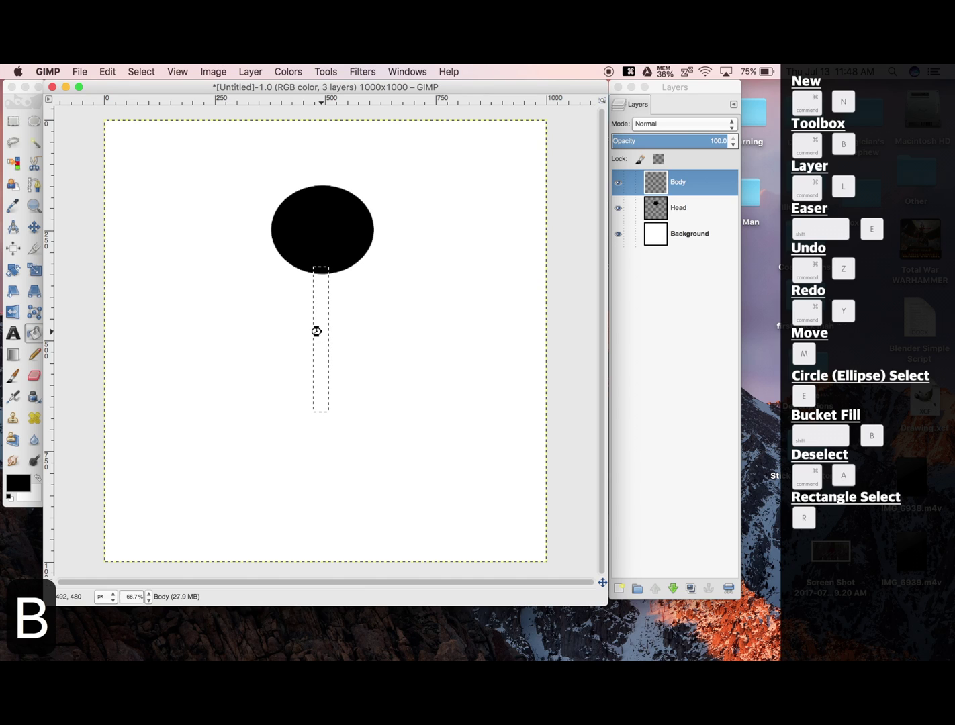
{"action": "left_click", "coordinate": [316, 331]}
{"action": "key", "text": "m"}
{"action": "key", "text": "super+a"}
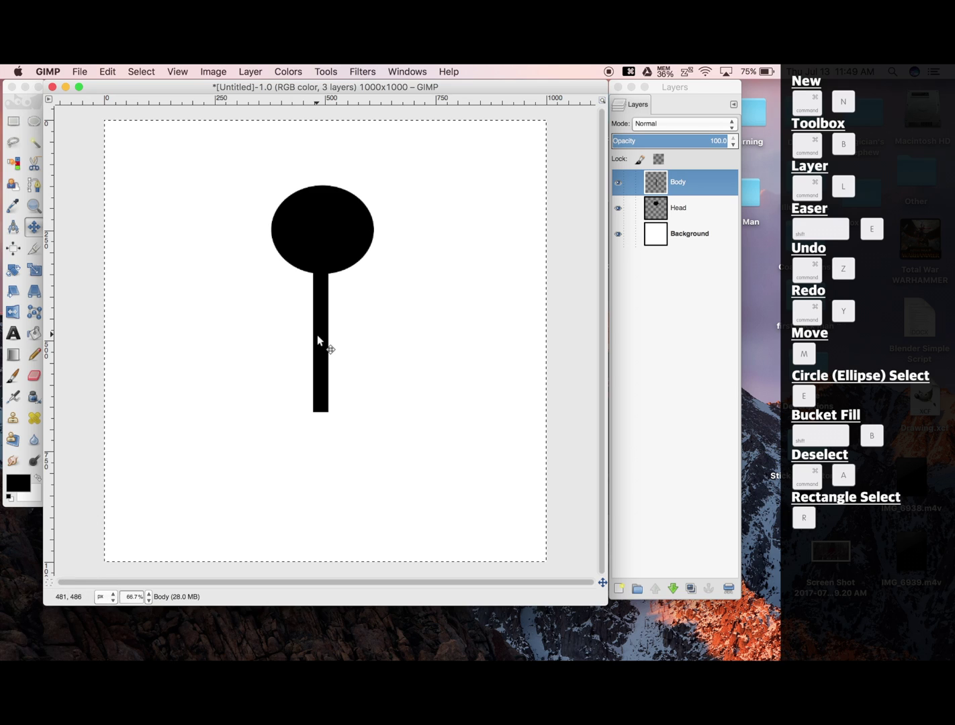
{"action": "key", "text": "m"}
{"action": "mouse_move", "coordinate": [317, 337]}
{"action": "left_mouse_down"}
{"action": "mouse_move", "coordinate": [341, 346]}
{"action": "mouse_move", "coordinate": [325, 345]}
{"action": "left_mouse_up"}
{"action": "key", "text": "super+z"}
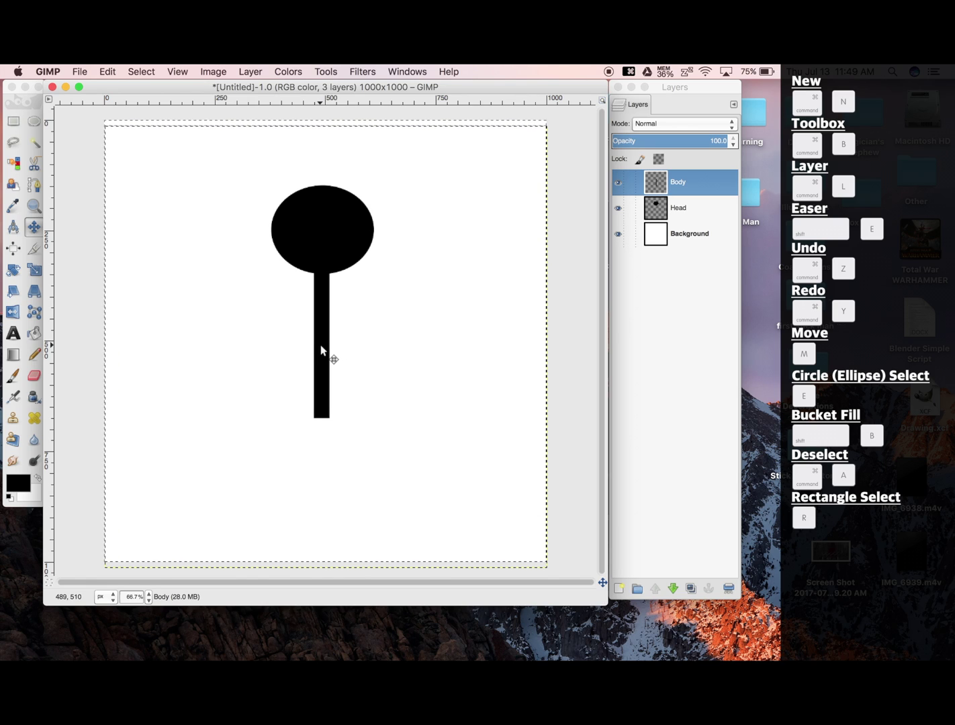
Step: Add a Right Arm layer and outline a thin horizontal oval extending right from the body
{"action": "left_click", "coordinate": [663, 526]}
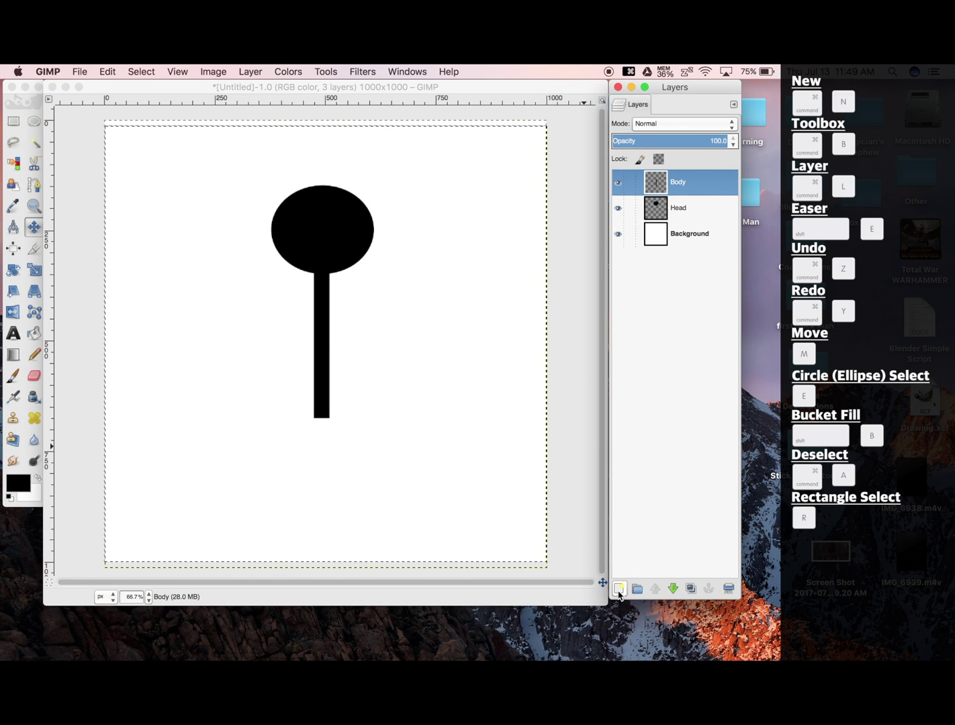
{"action": "left_click", "coordinate": [618, 589]}
{"action": "type", "text": "Right Arm"}
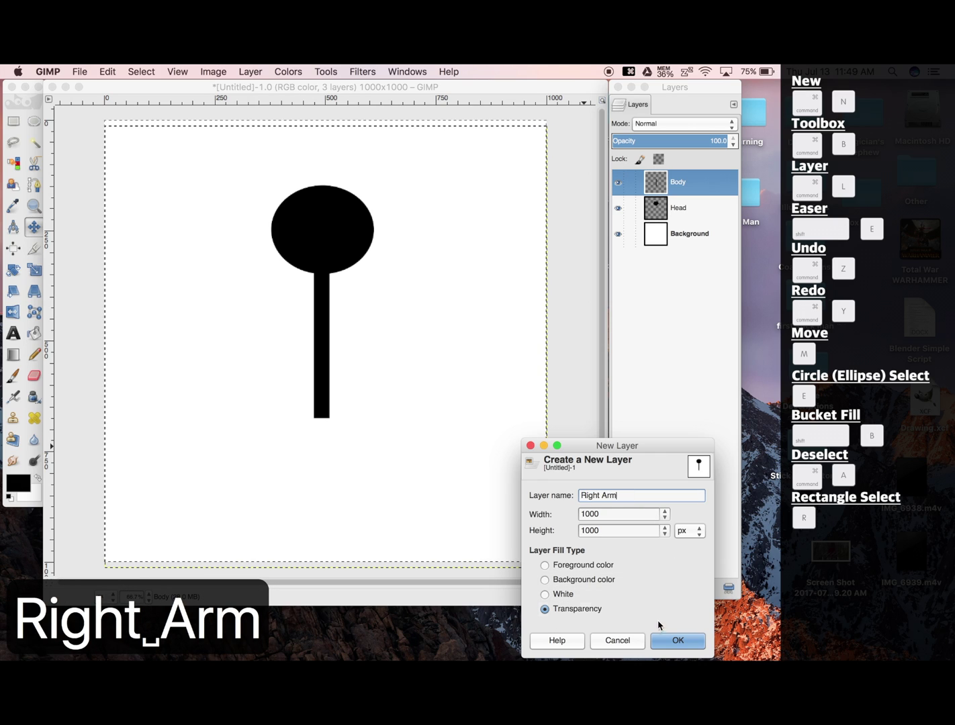
{"action": "left_click", "coordinate": [677, 640]}
{"action": "key", "text": "e"}
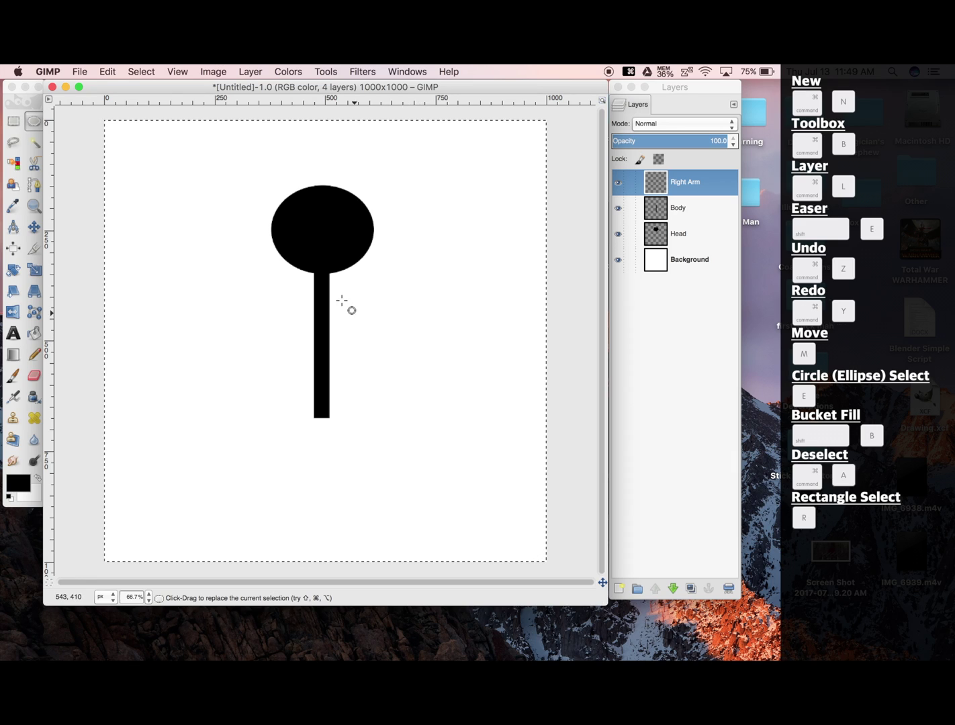
{"action": "left_click_drag", "start_coordinate": [334, 294], "coordinate": [481, 311]}
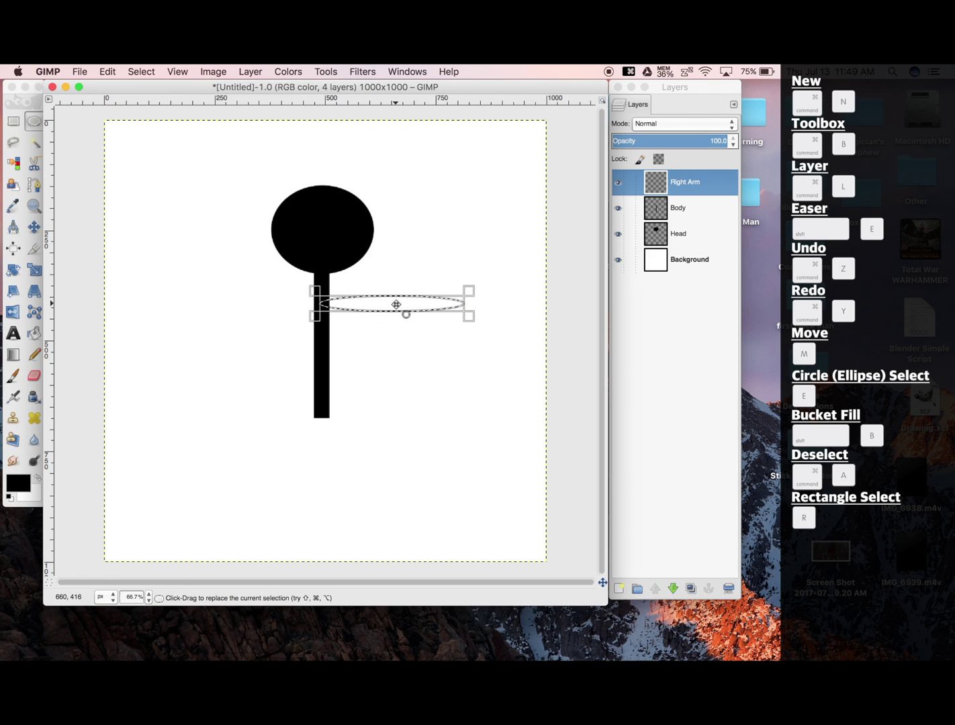
{"action": "left_click_drag", "start_coordinate": [319, 300], "coordinate": [468, 319]}
Step: Fill the oval black as the right arm, nudge it into place, and start another new layer
{"action": "key", "text": "shift+b"}
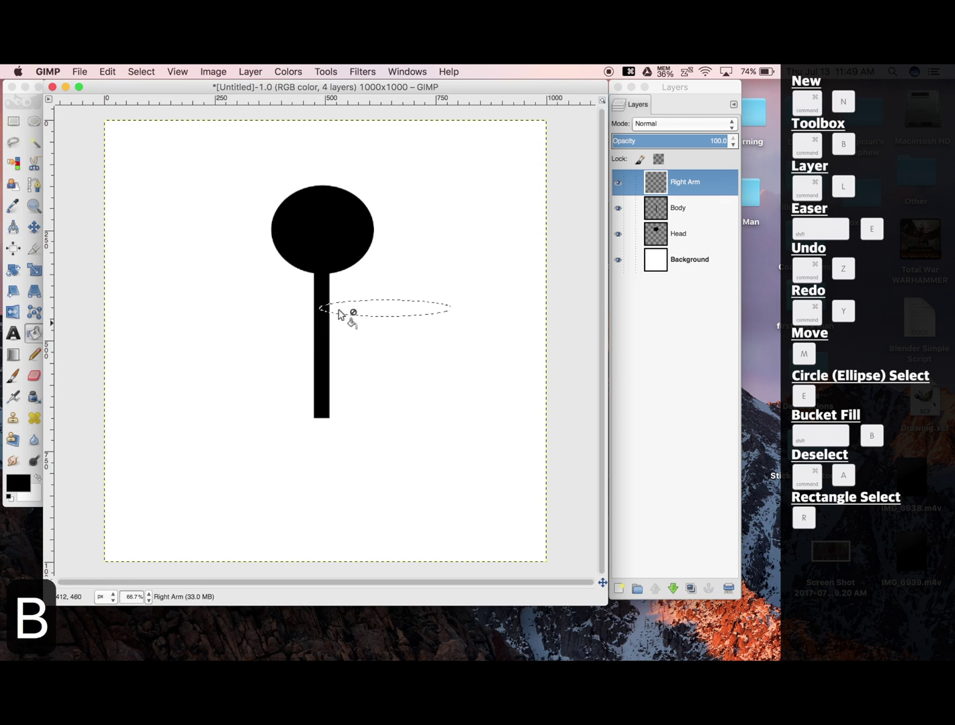
{"action": "left_click", "coordinate": [382, 310]}
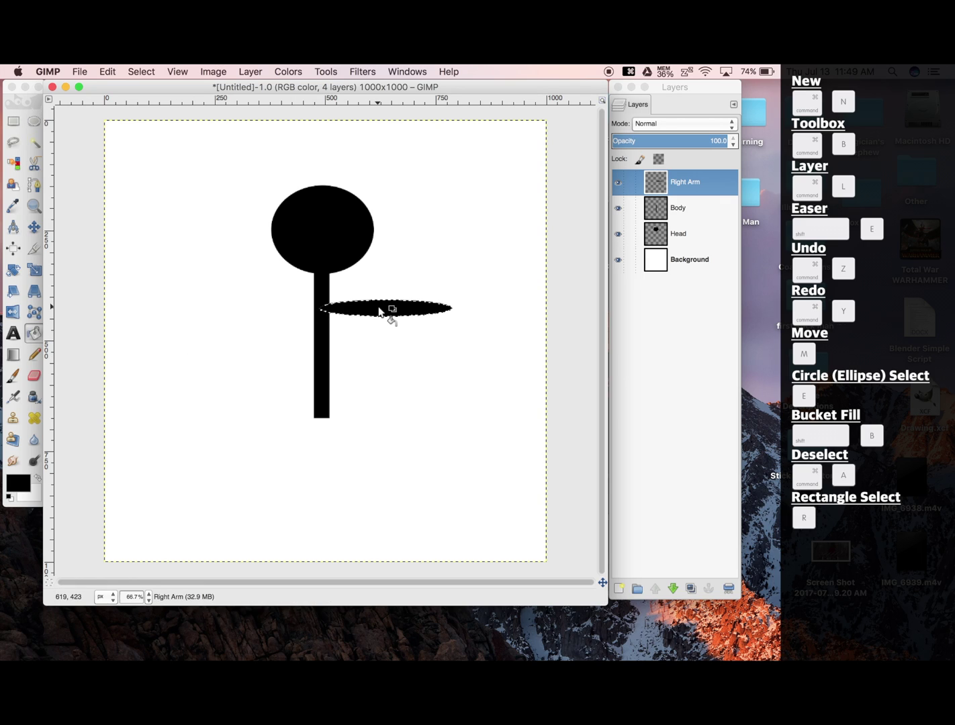
{"action": "key", "text": "super+a"}
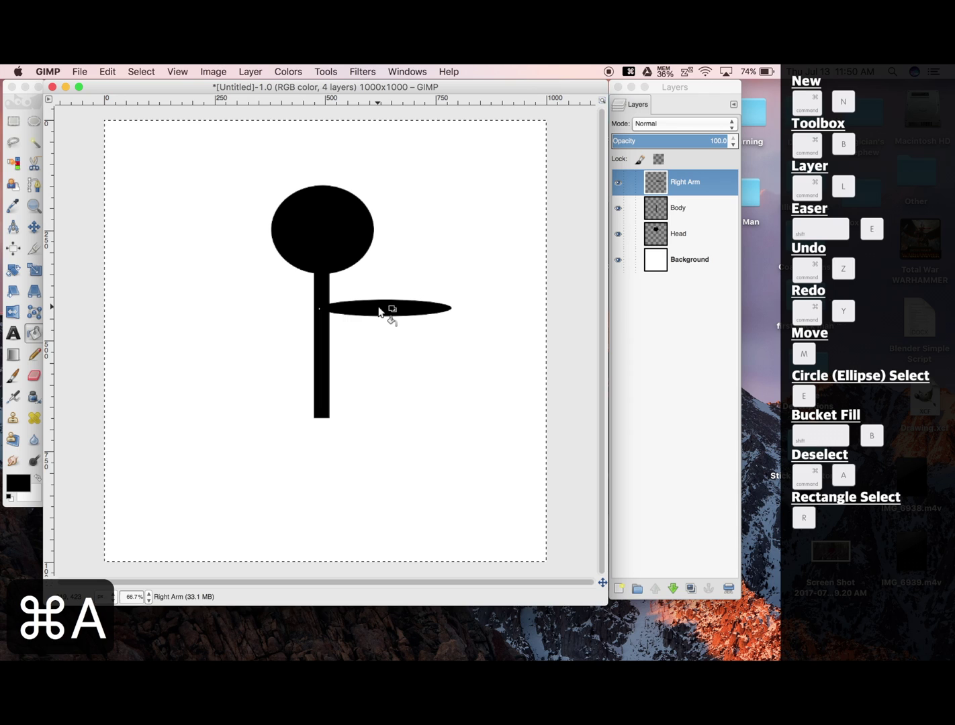
{"action": "key", "text": "m"}
{"action": "mouse_move", "coordinate": [392, 315]}
{"action": "left_mouse_down"}
{"action": "mouse_move", "coordinate": [402, 314]}
{"action": "mouse_move", "coordinate": [388, 315]}
{"action": "left_mouse_up"}
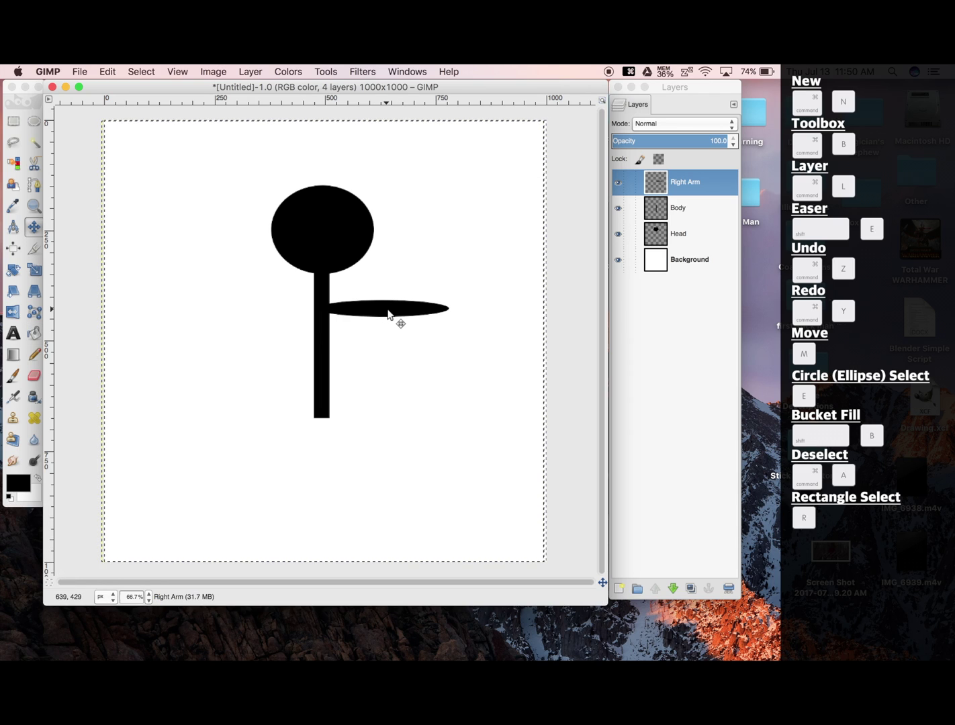
{"action": "left_click", "coordinate": [728, 475]}
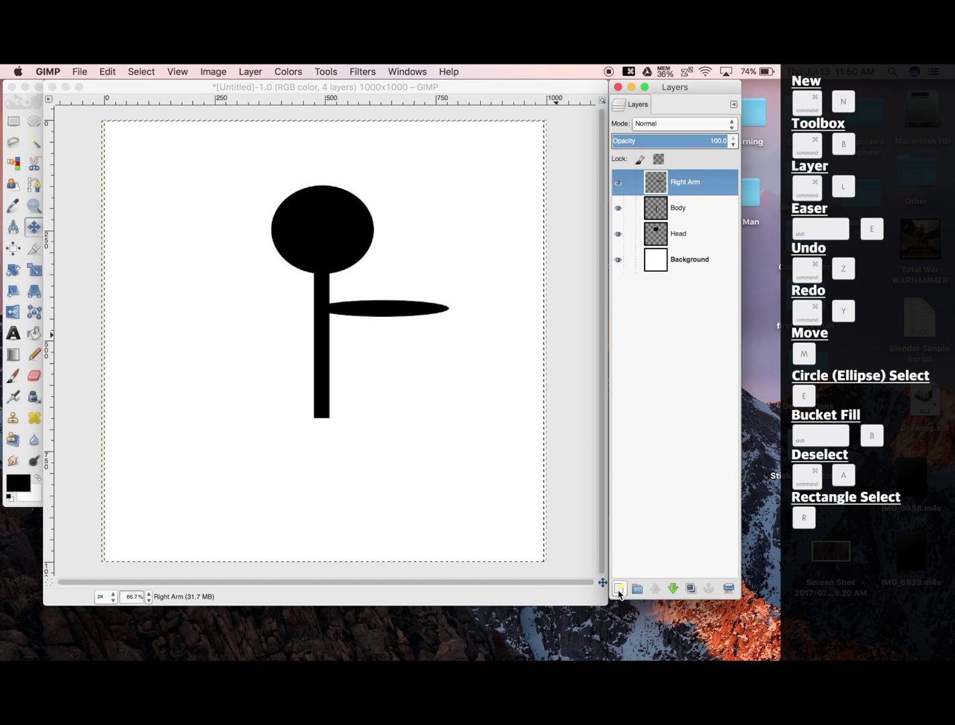
{"action": "left_click", "coordinate": [618, 589]}
Step: Name the new layer Right Leg and fill a tall thin ellipse under the body with black
{"action": "type", "text": "Right Leg"}
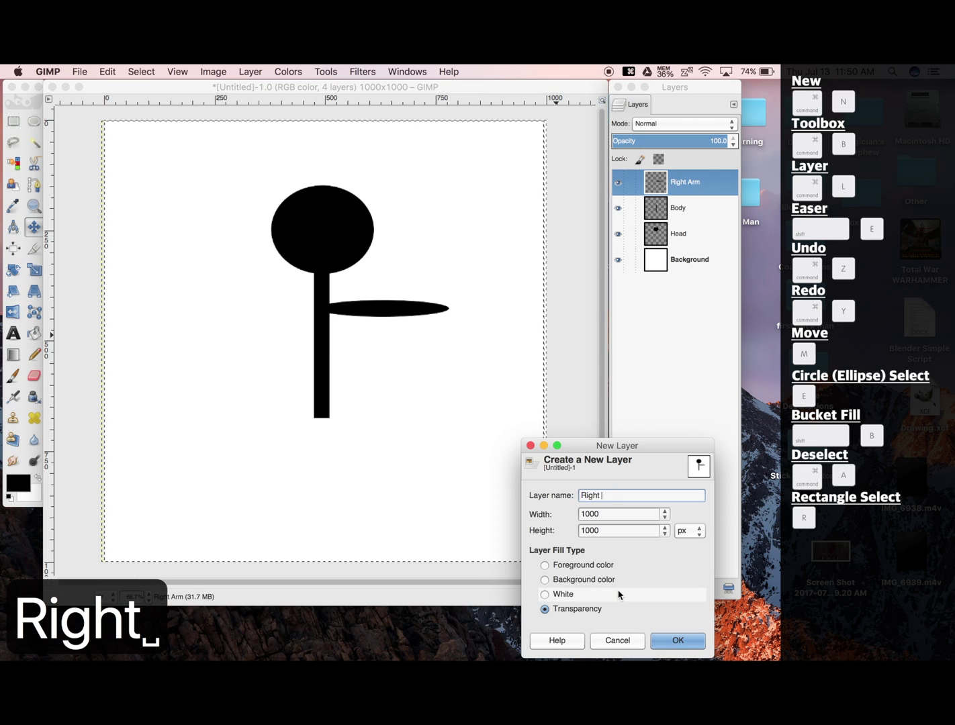
{"action": "left_click", "coordinate": [676, 641]}
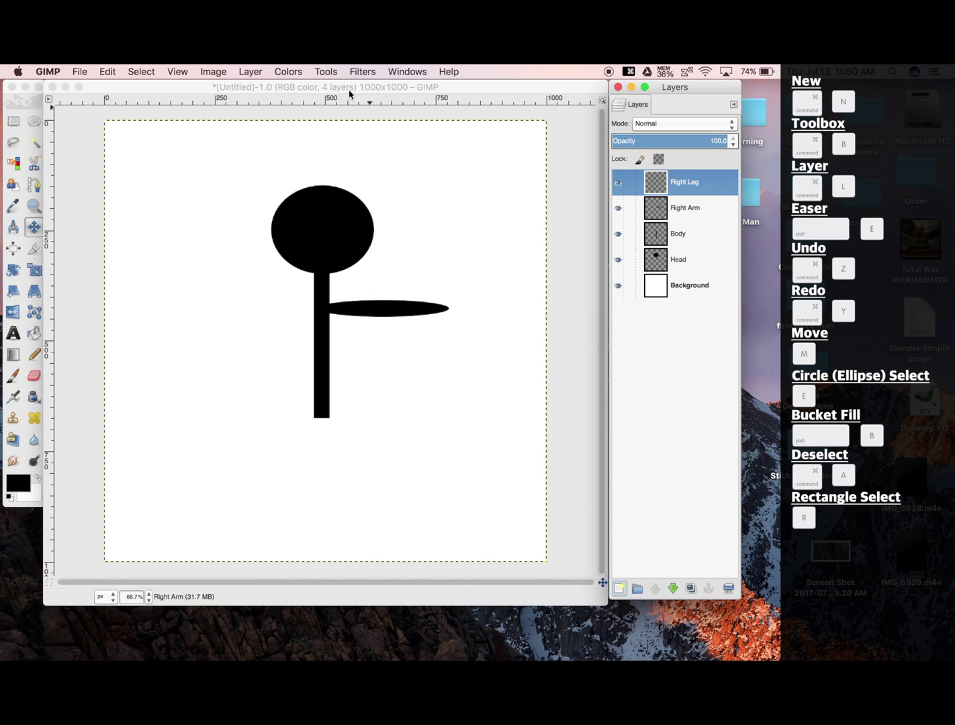
{"action": "key", "text": "e"}
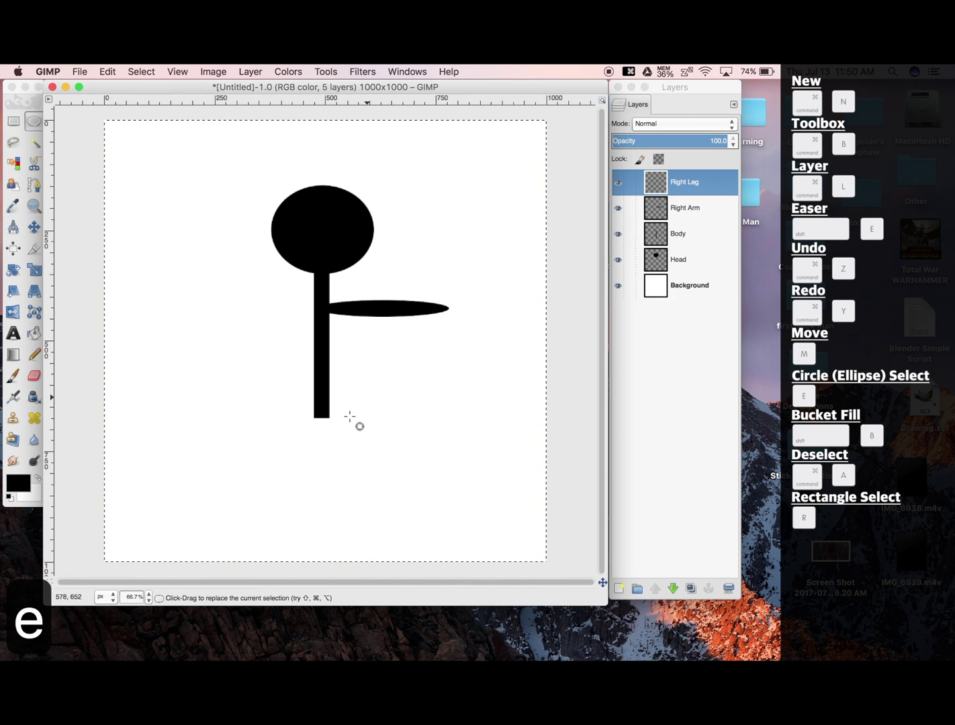
{"action": "left_click_drag", "start_coordinate": [328, 417], "coordinate": [350, 561]}
{"action": "left_click_drag", "start_coordinate": [329, 497], "coordinate": [317, 495]}
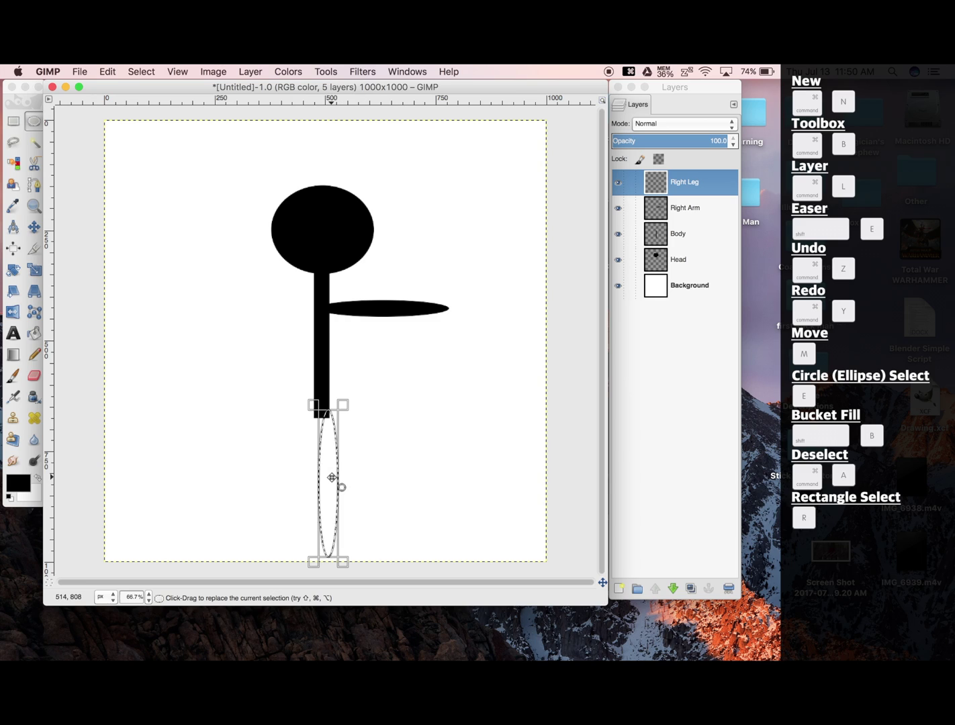
{"action": "left_click", "coordinate": [273, 384]}
{"action": "key", "text": "shift+b"}
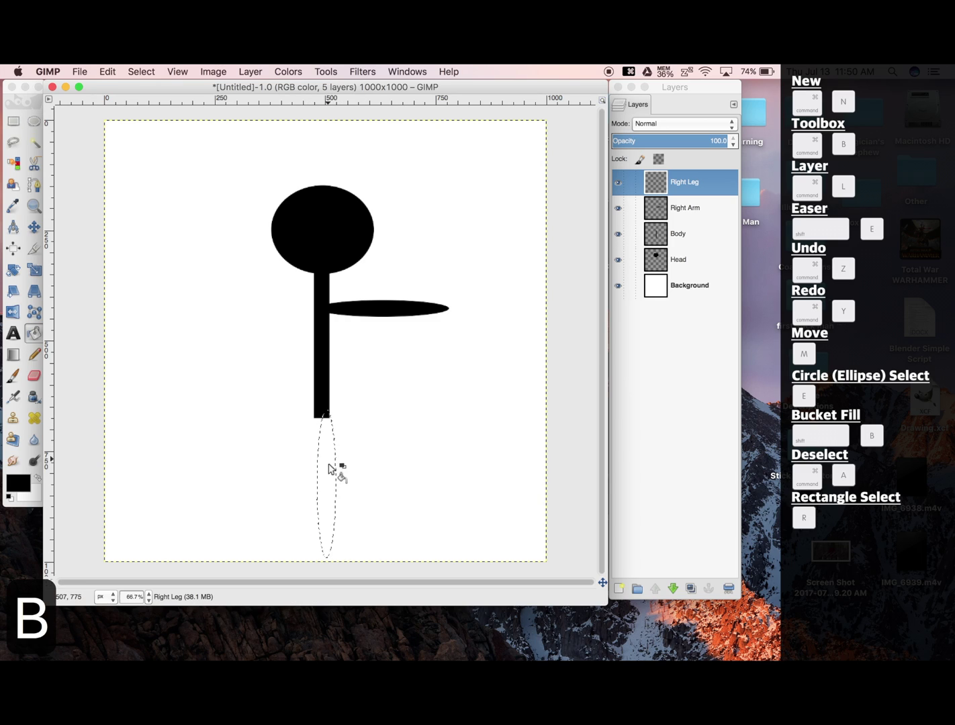
{"action": "key", "text": "super+a"}
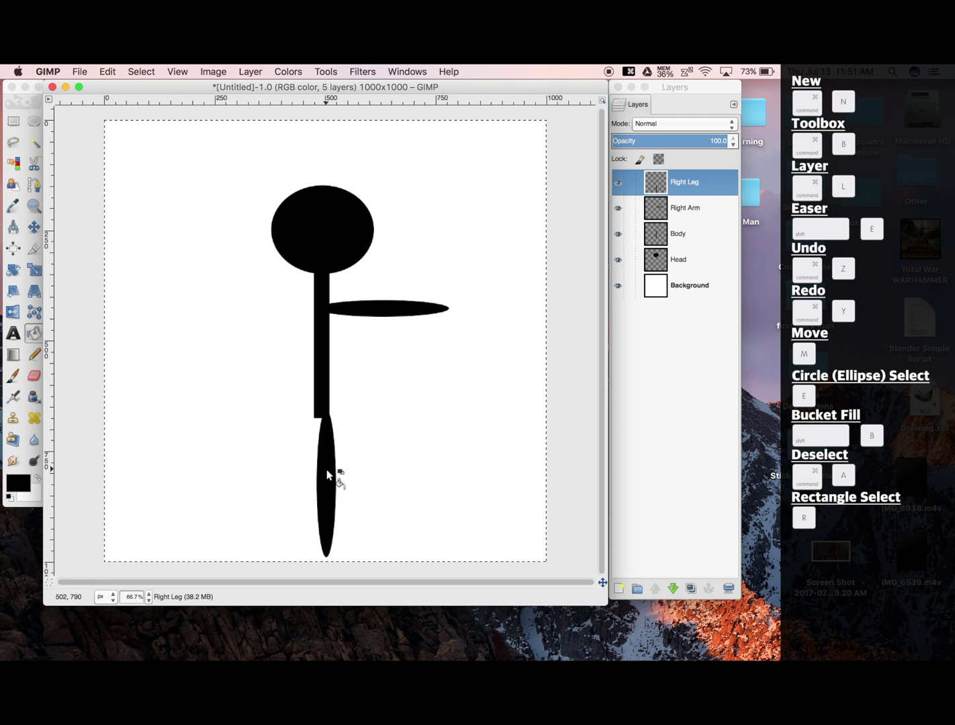
Step: Duplicate the Right Arm layer, delete the extra copy, and rename the remaining copy Left Arm
{"action": "left_click", "coordinate": [683, 210]}
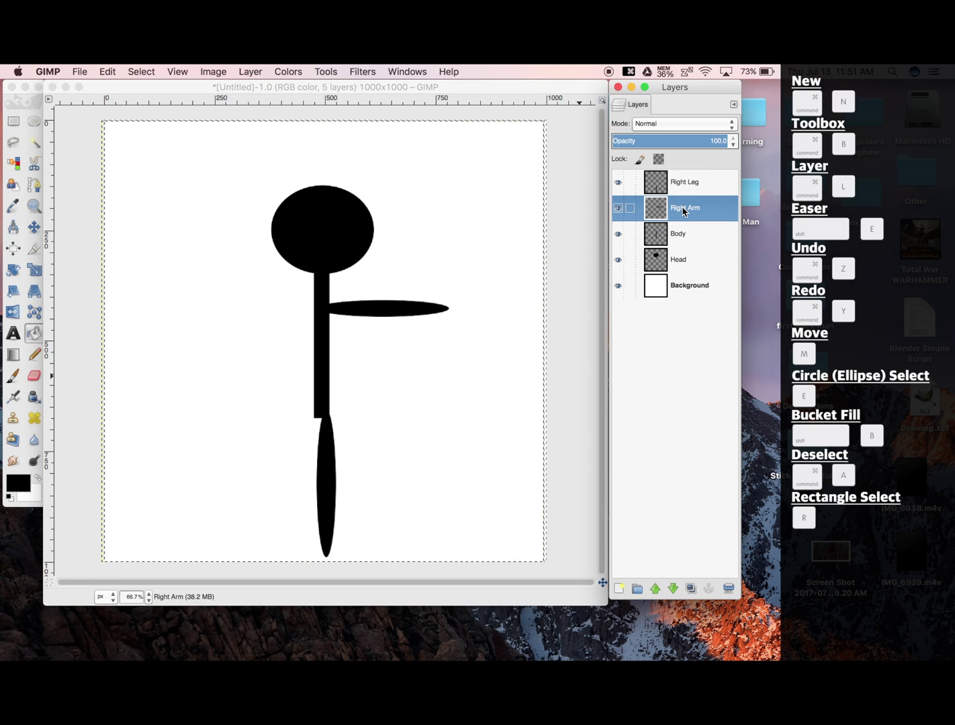
{"action": "left_click", "coordinate": [250, 71]}
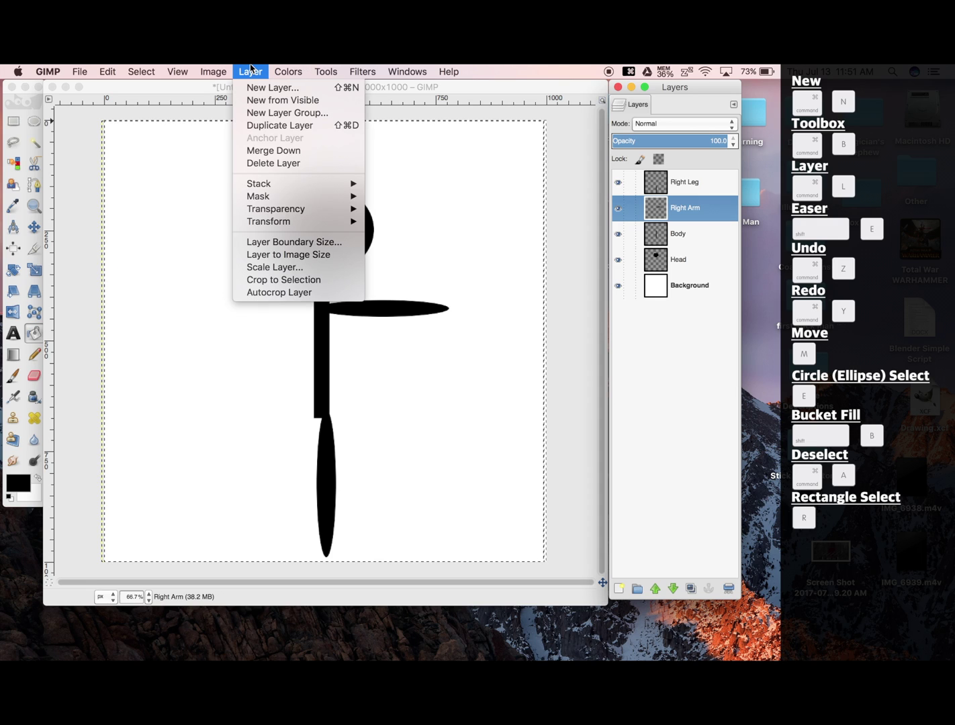
{"action": "left_click", "coordinate": [275, 124]}
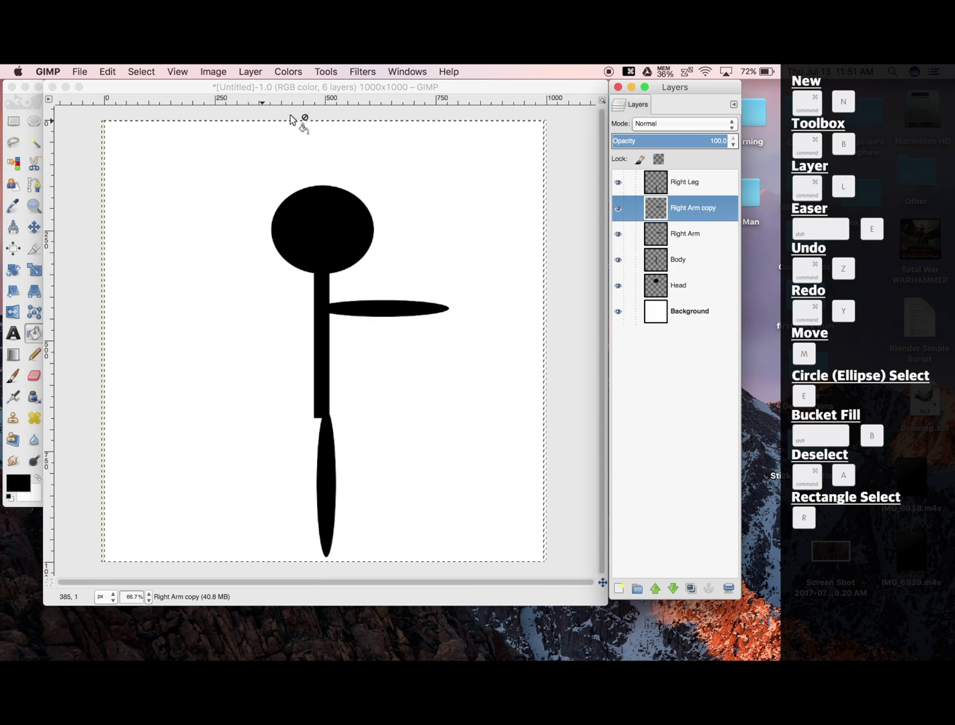
{"action": "right_click", "coordinate": [700, 213]}
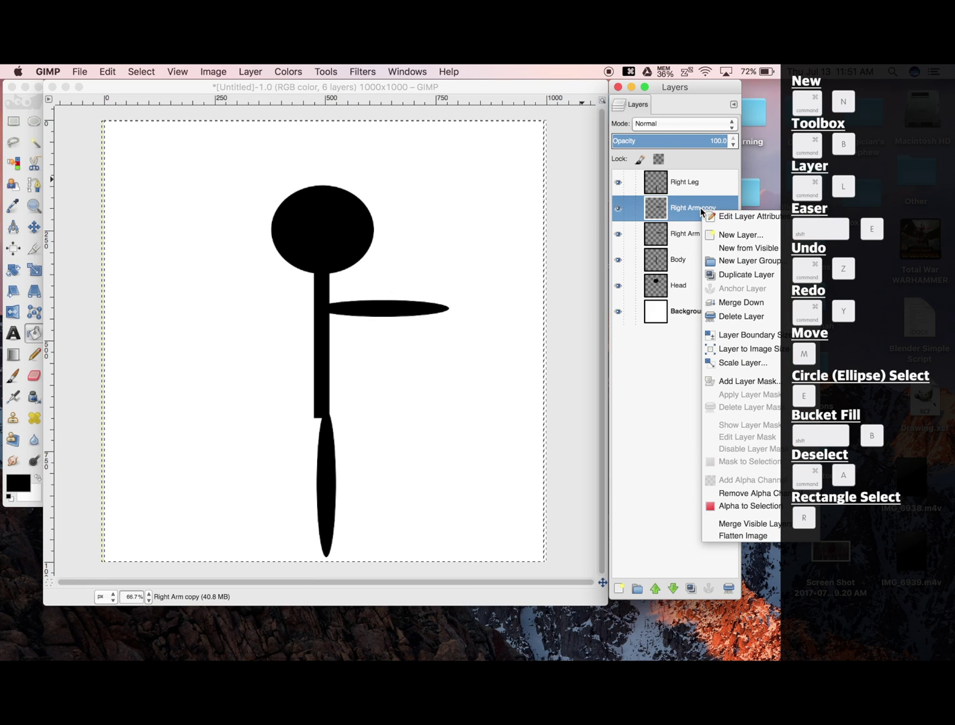
{"action": "left_click", "coordinate": [640, 398]}
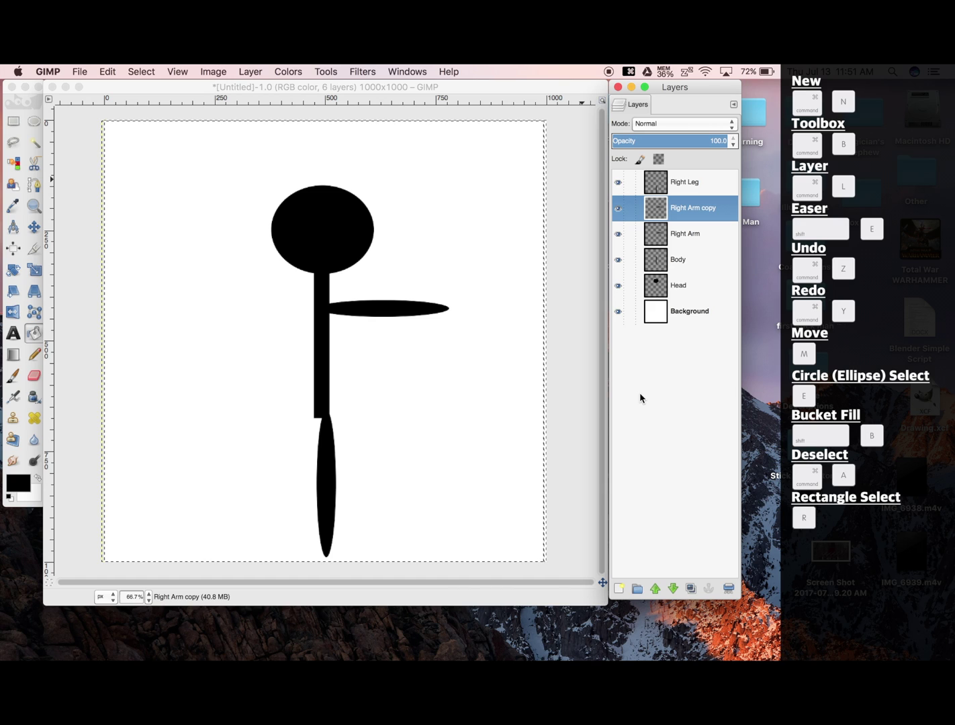
{"action": "key", "text": "shift+super+d"}
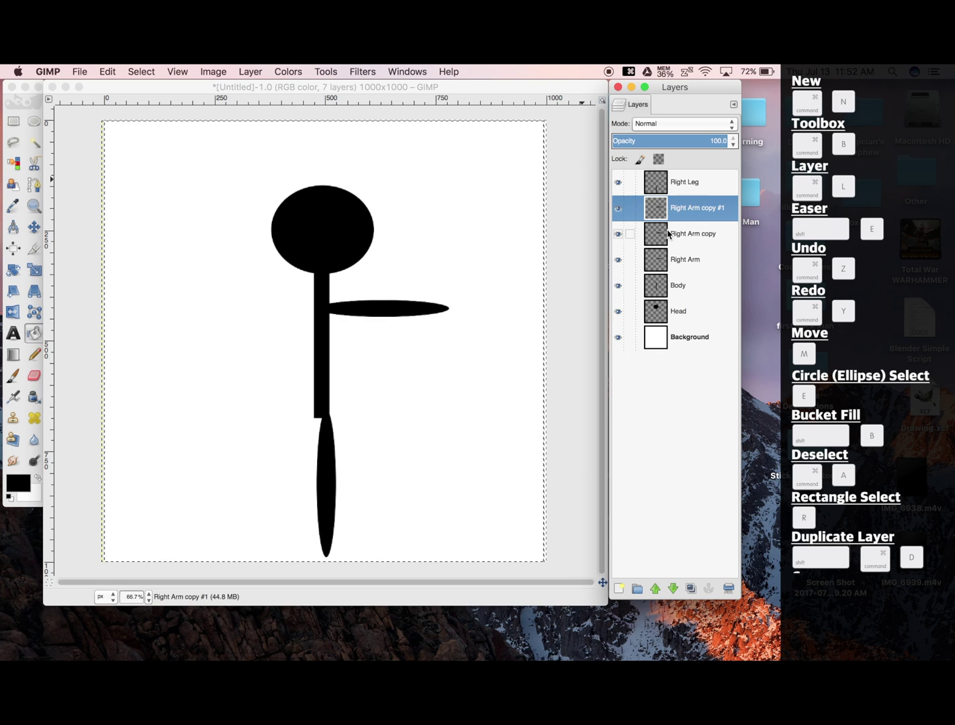
{"action": "left_click", "coordinate": [729, 588]}
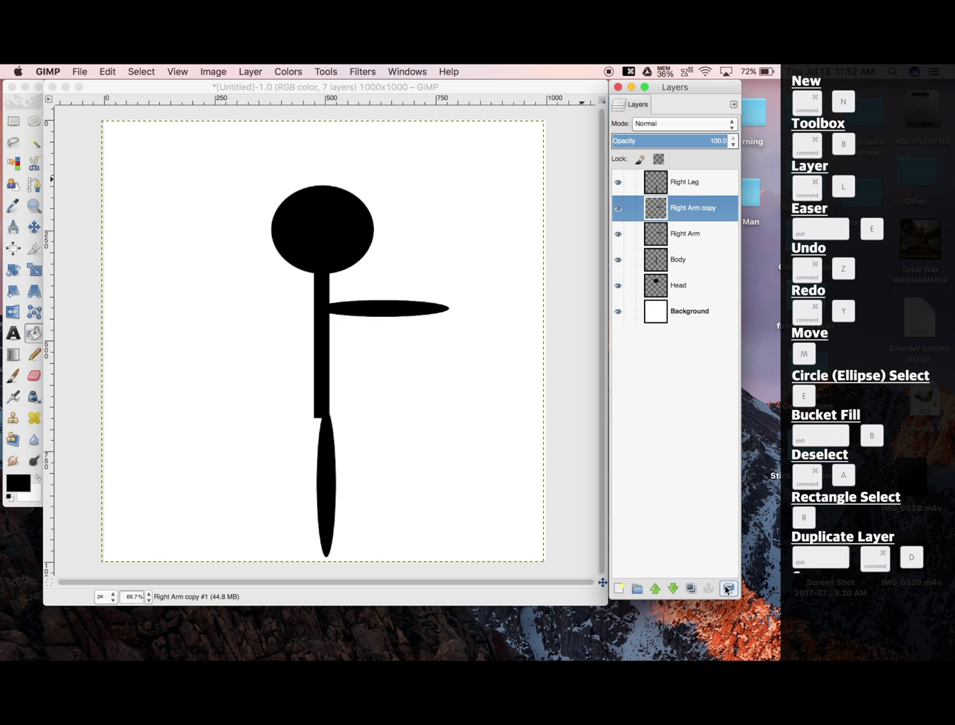
{"action": "right_click", "coordinate": [691, 212]}
{"action": "left_click", "coordinate": [692, 214]}
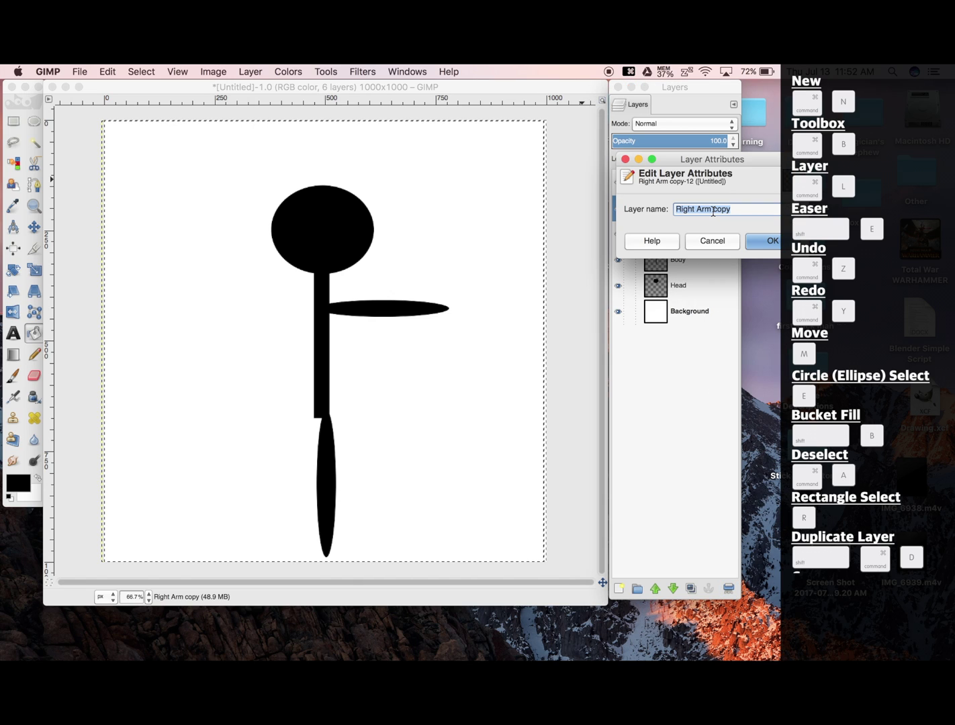
{"action": "left_click", "coordinate": [691, 209]}
{"action": "key", "text": "BackSpace"}
{"action": "key", "text": "BackSpace"}
{"action": "key", "text": "BackSpace"}
{"action": "key", "text": "BackSpace"}
{"action": "key", "text": "BackSpace"}
{"action": "type", "text": "Left"}
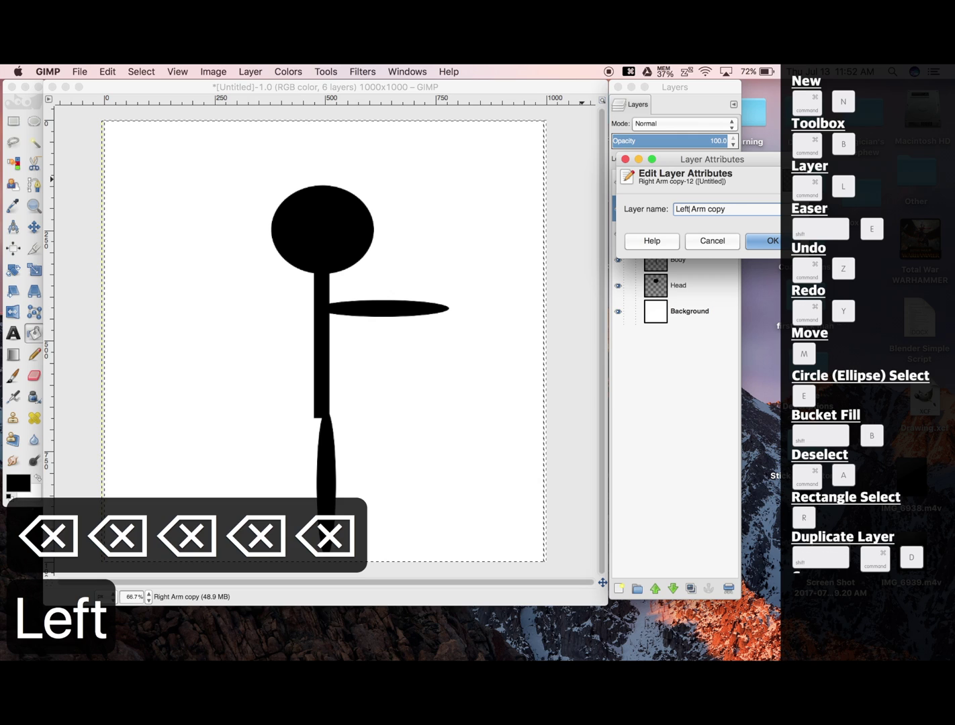
{"action": "key", "text": "BackSpace"}
{"action": "key", "text": "BackSpace"}
{"action": "key", "text": "BackSpace"}
{"action": "key", "text": "BackSpace"}
{"action": "key", "text": "BackSpace"}
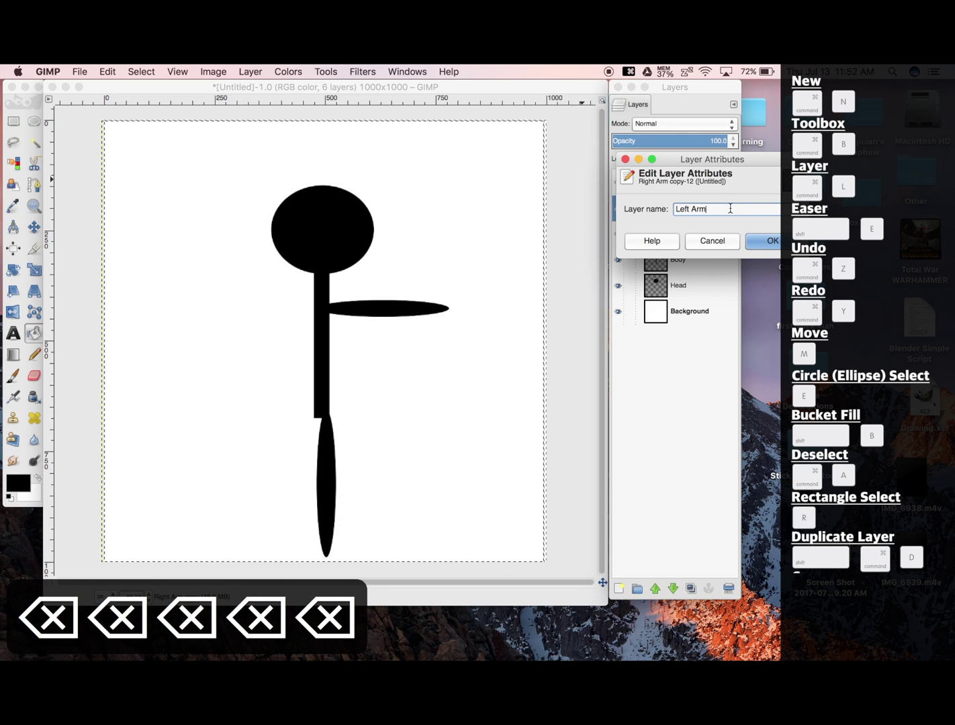
{"action": "left_click", "coordinate": [759, 241]}
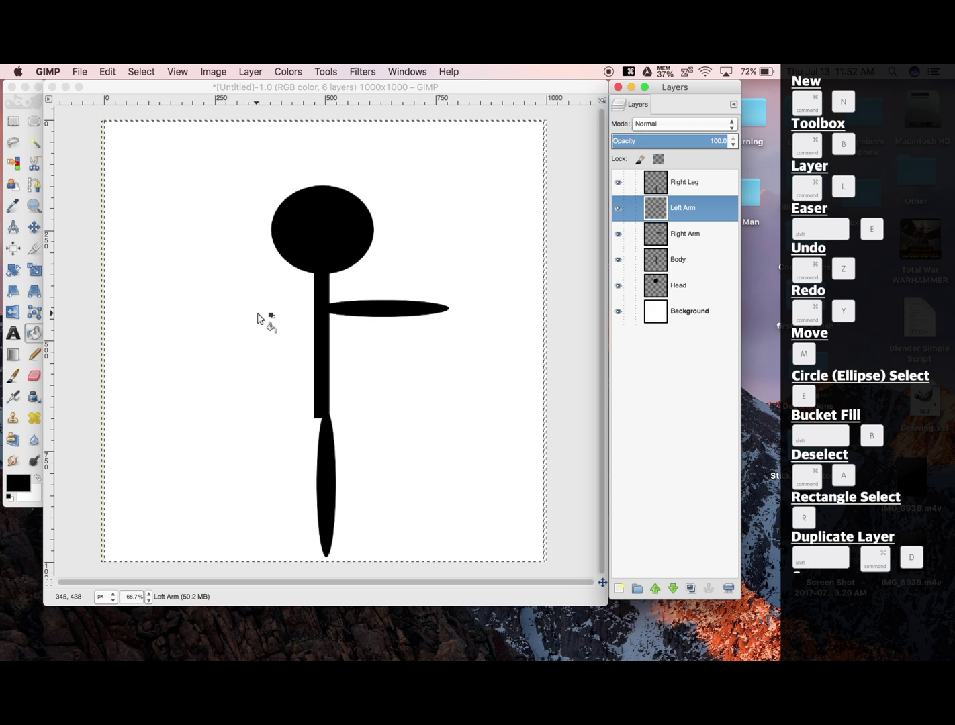
Step: Flip the Left Arm layer horizontally and move it left to meet the body
{"action": "left_click", "coordinate": [216, 92]}
{"action": "left_click", "coordinate": [245, 71]}
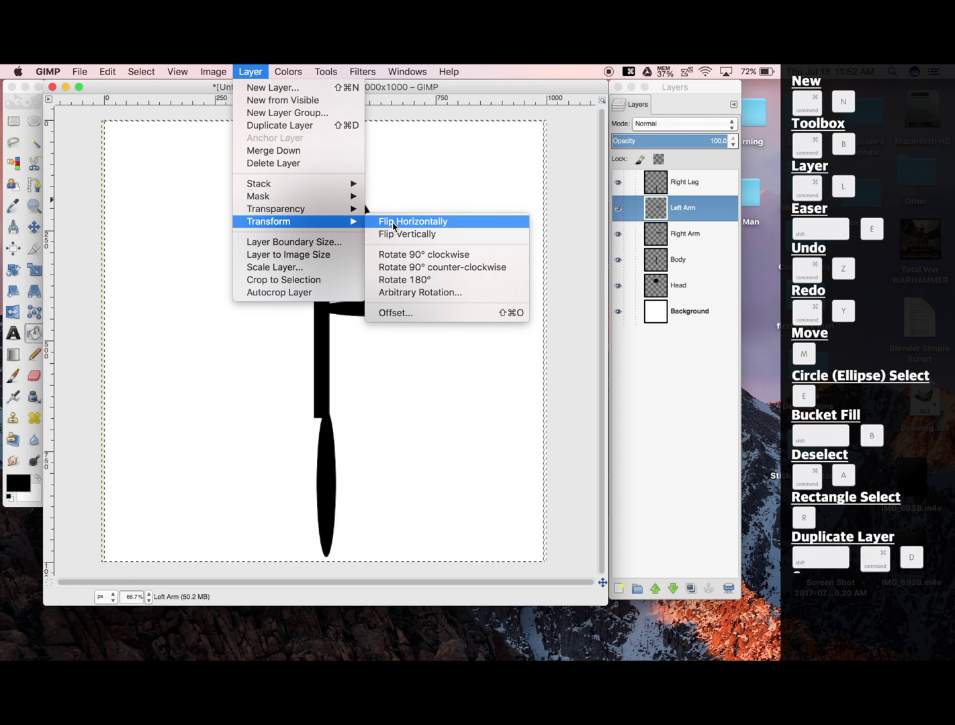
{"action": "left_click", "coordinate": [393, 224]}
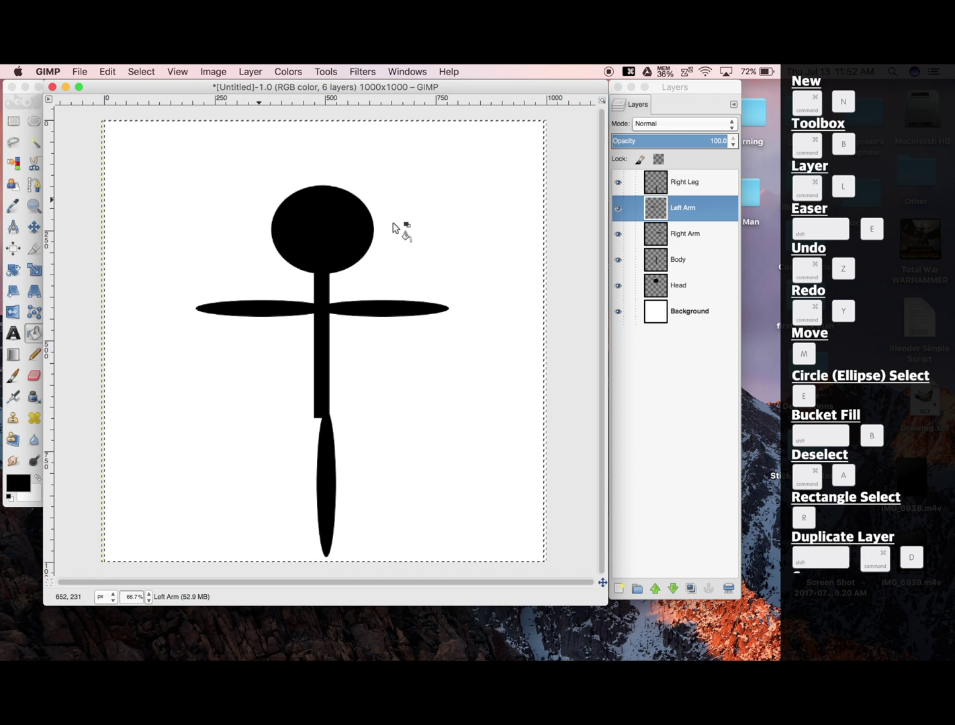
{"action": "key", "text": "m"}
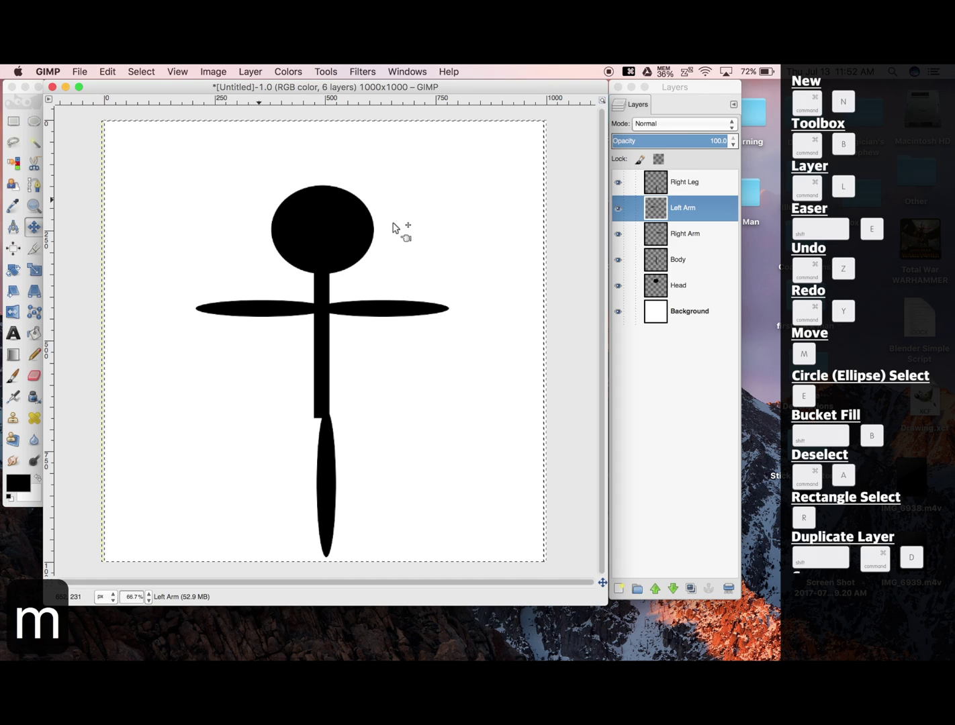
{"action": "mouse_move", "coordinate": [256, 314]}
{"action": "left_mouse_down"}
{"action": "mouse_move", "coordinate": [241, 311]}
{"action": "mouse_move", "coordinate": [254, 309]}
{"action": "left_mouse_up"}
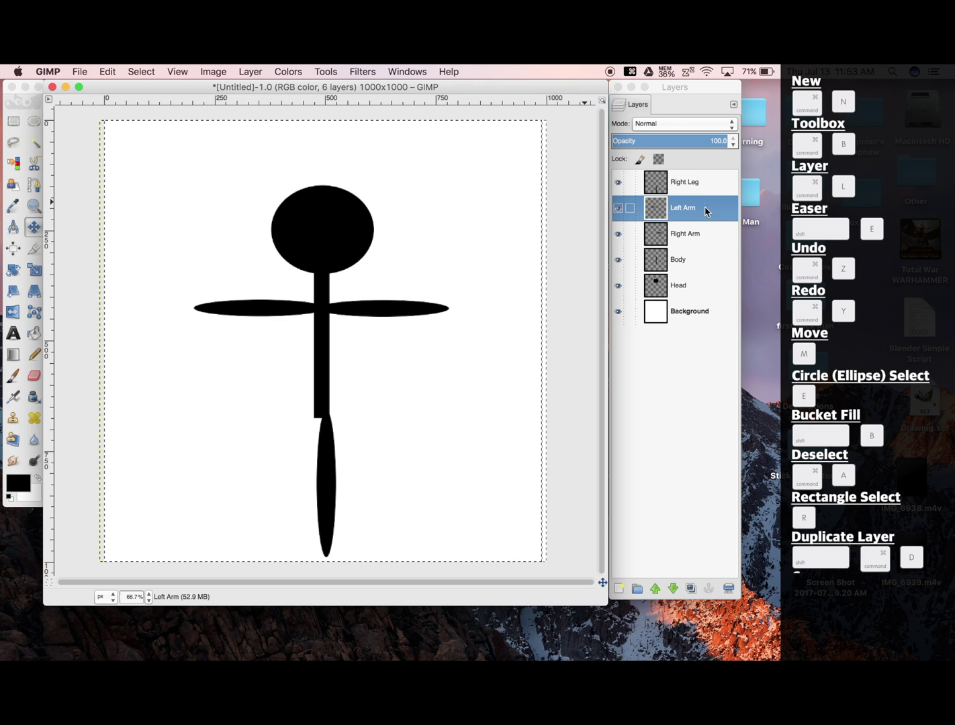
Step: Duplicate the Right Leg layer and rename the copy Left Leg
{"action": "left_click", "coordinate": [687, 192]}
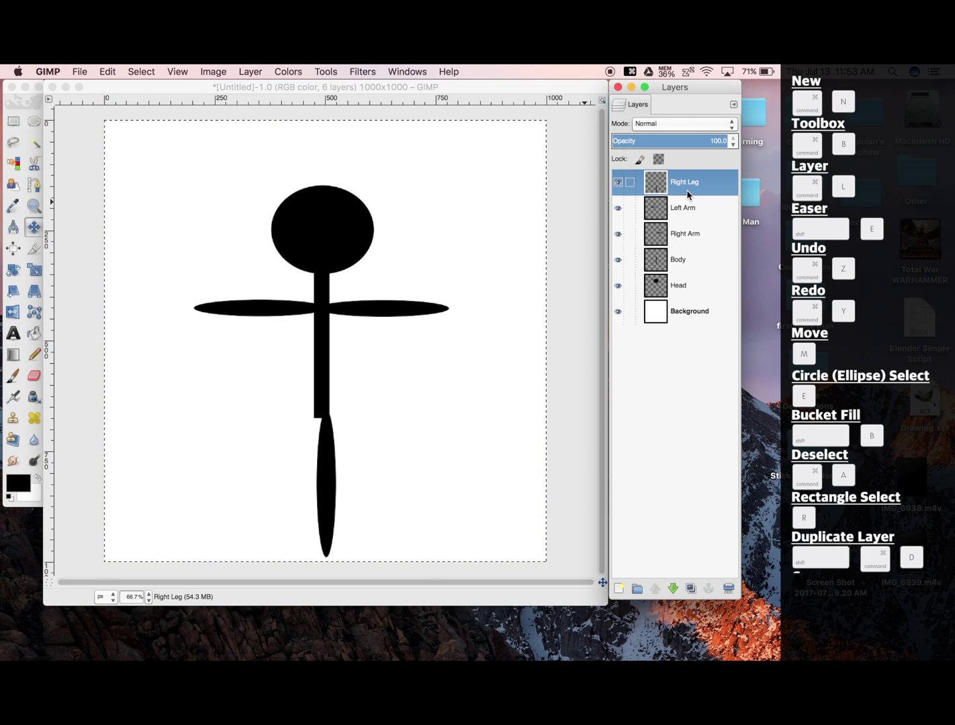
{"action": "key", "text": "shift+super+d"}
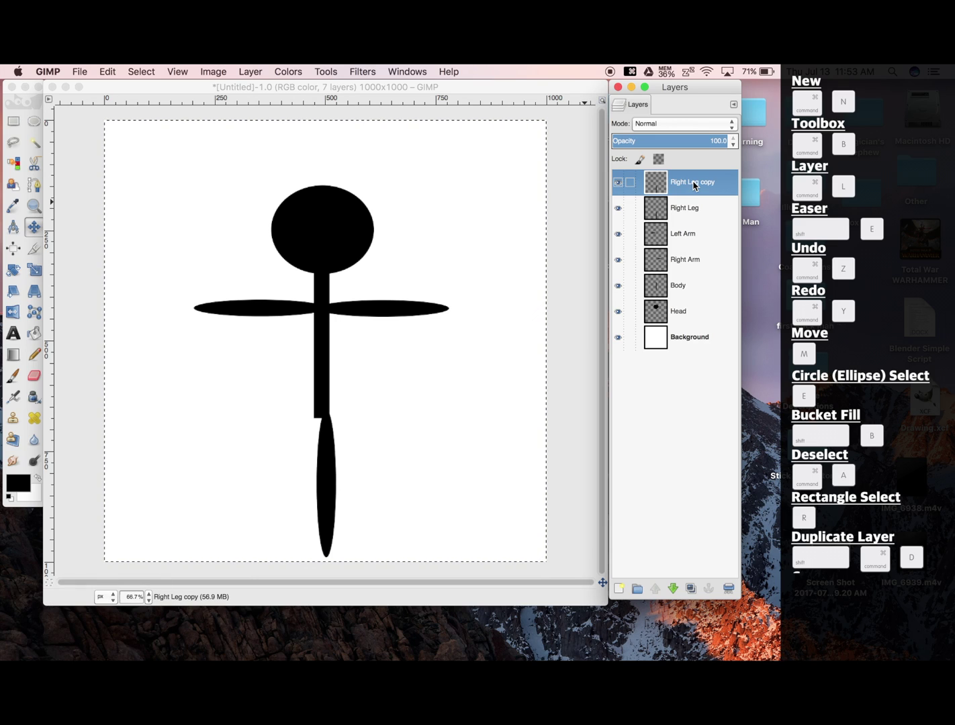
{"action": "right_click", "coordinate": [695, 186]}
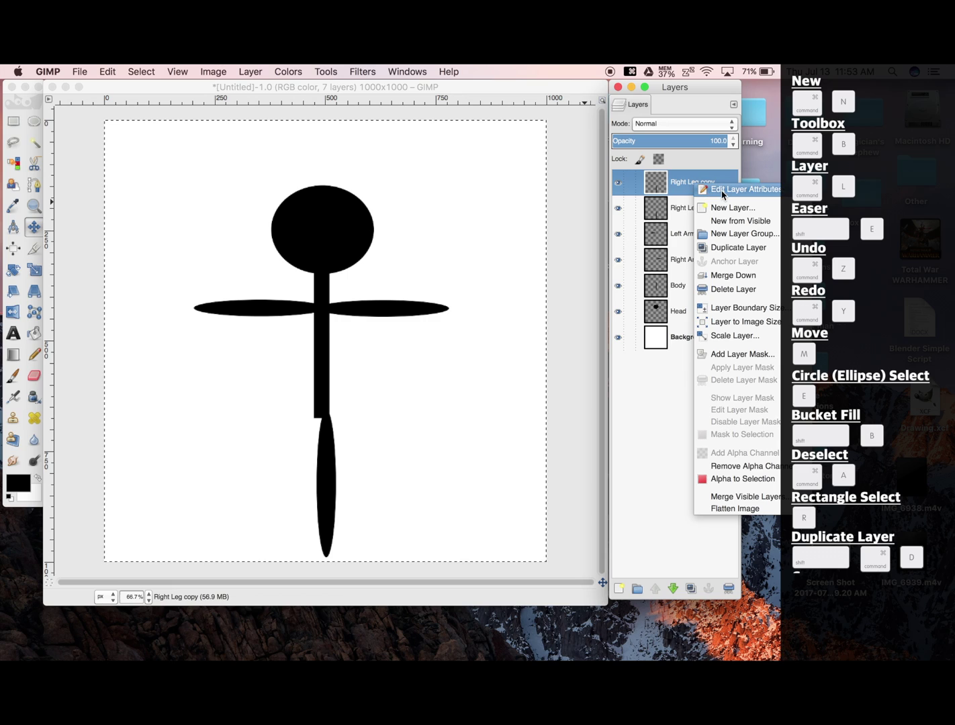
{"action": "left_click", "coordinate": [722, 190]}
{"action": "left_click", "coordinate": [704, 188]}
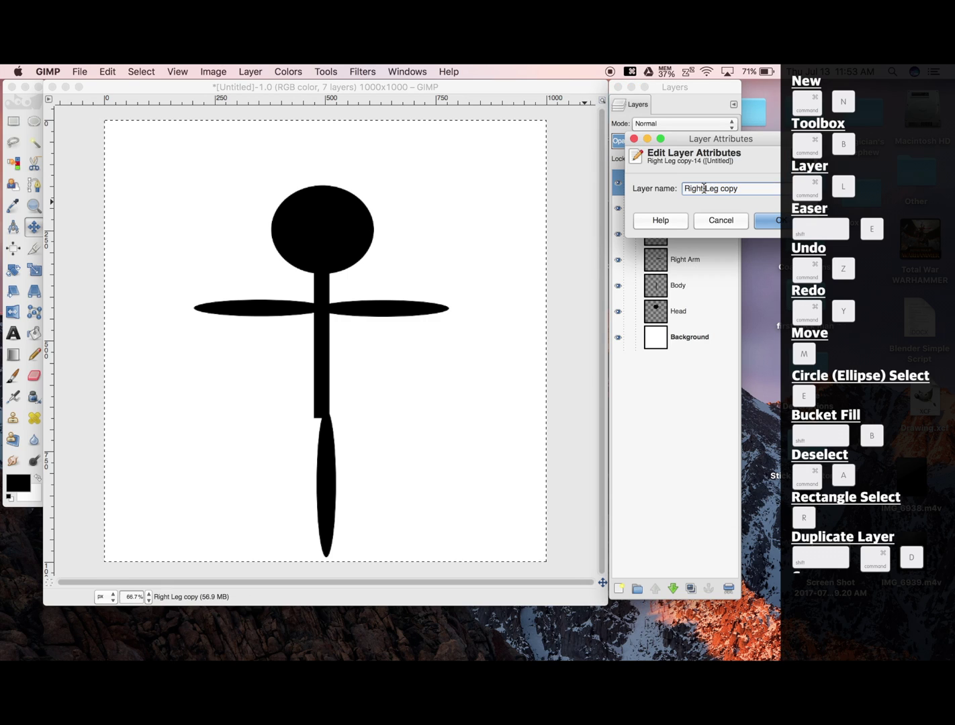
{"action": "key", "text": "BackSpace"}
{"action": "key", "text": "BackSpace"}
{"action": "key", "text": "BackSpace"}
{"action": "key", "text": "BackSpace"}
{"action": "key", "text": "BackSpace"}
{"action": "key", "text": "BackSpace"}
{"action": "key", "text": "BackSpace"}
{"action": "key", "text": "BackSpace"}
{"action": "type", "text": "Left"}
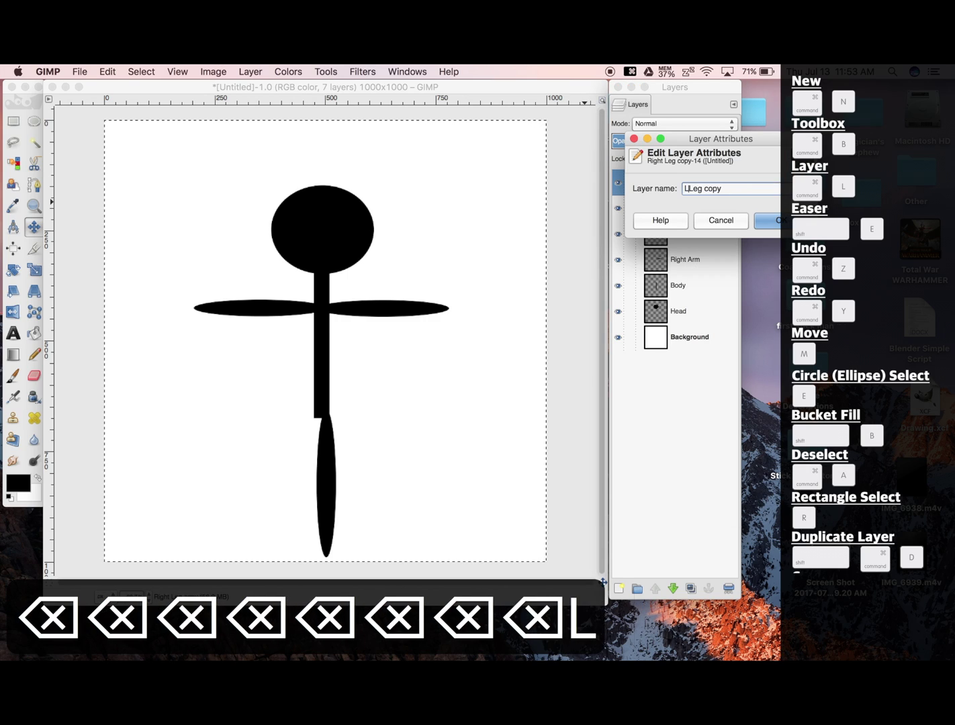
{"action": "key", "text": "Right"}
{"action": "key", "text": "Right"}
{"action": "key", "text": "Right"}
{"action": "key", "text": "Right"}
{"action": "key", "text": "Right"}
{"action": "key", "text": "Right"}
{"action": "key", "text": "Right"}
{"action": "key", "text": "Right"}
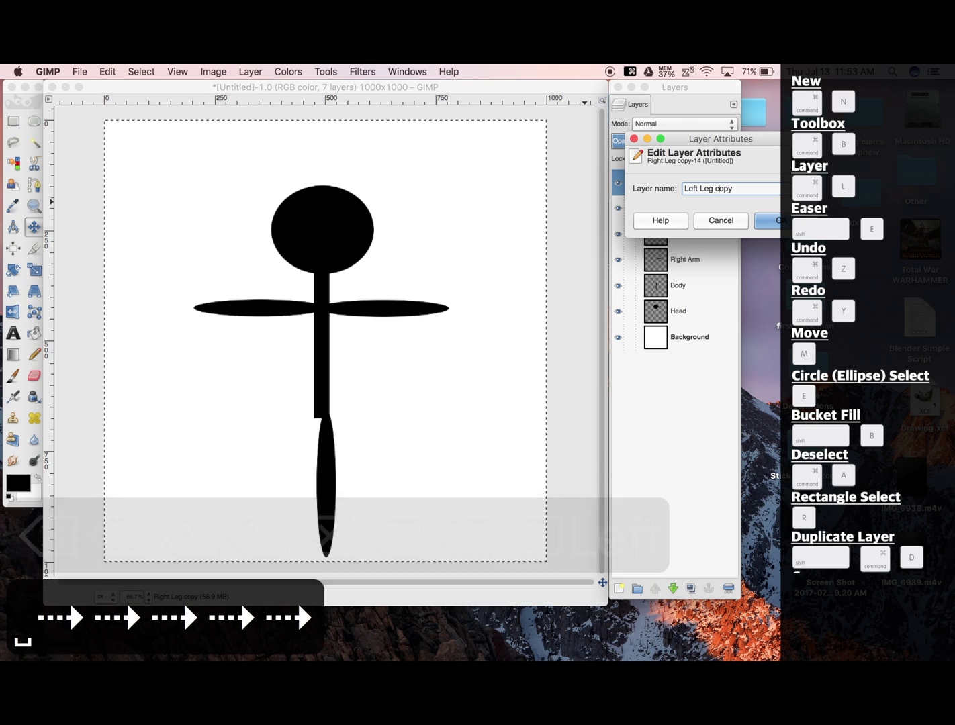
{"action": "key", "text": "BackSpace"}
{"action": "key", "text": "BackSpace"}
{"action": "key", "text": "BackSpace"}
{"action": "key", "text": "BackSpace"}
{"action": "key", "text": "BackSpace"}
{"action": "left_click", "coordinate": [782, 221]}
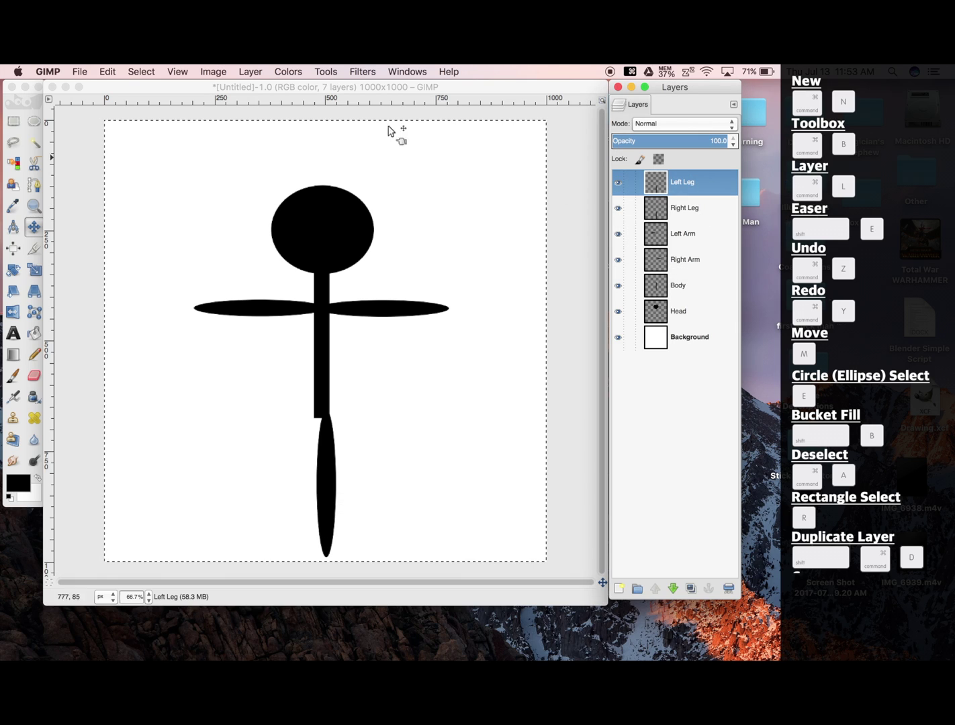
Step: Flip the Left Leg layer horizontally and nudge it beside the right leg
{"action": "left_click", "coordinate": [249, 70]}
{"action": "mouse_move", "coordinate": [273, 225]}
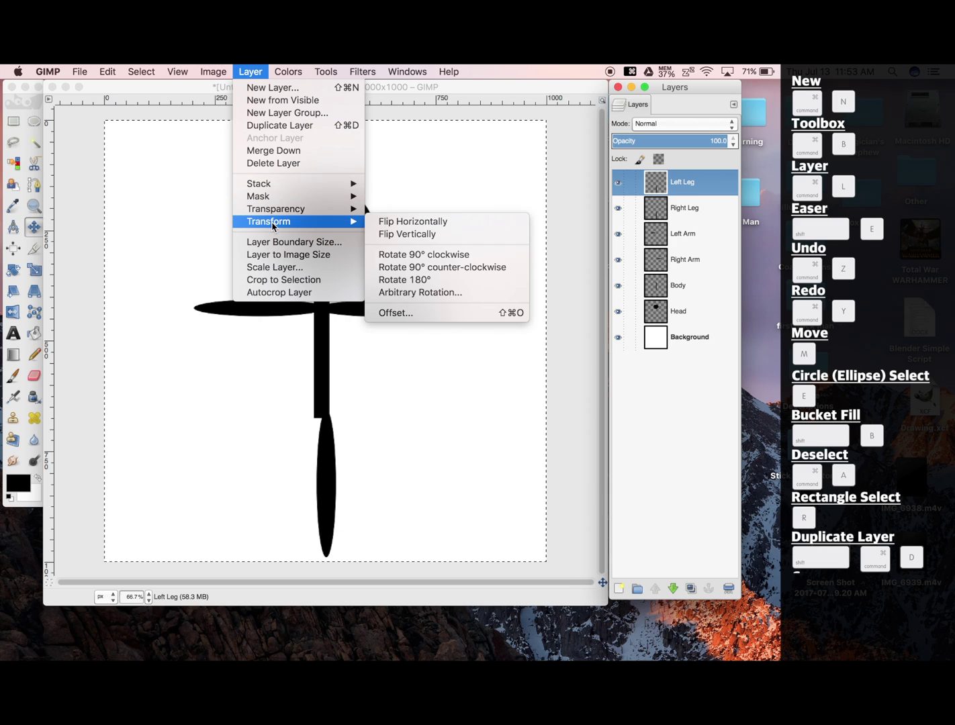
{"action": "left_click", "coordinate": [386, 221]}
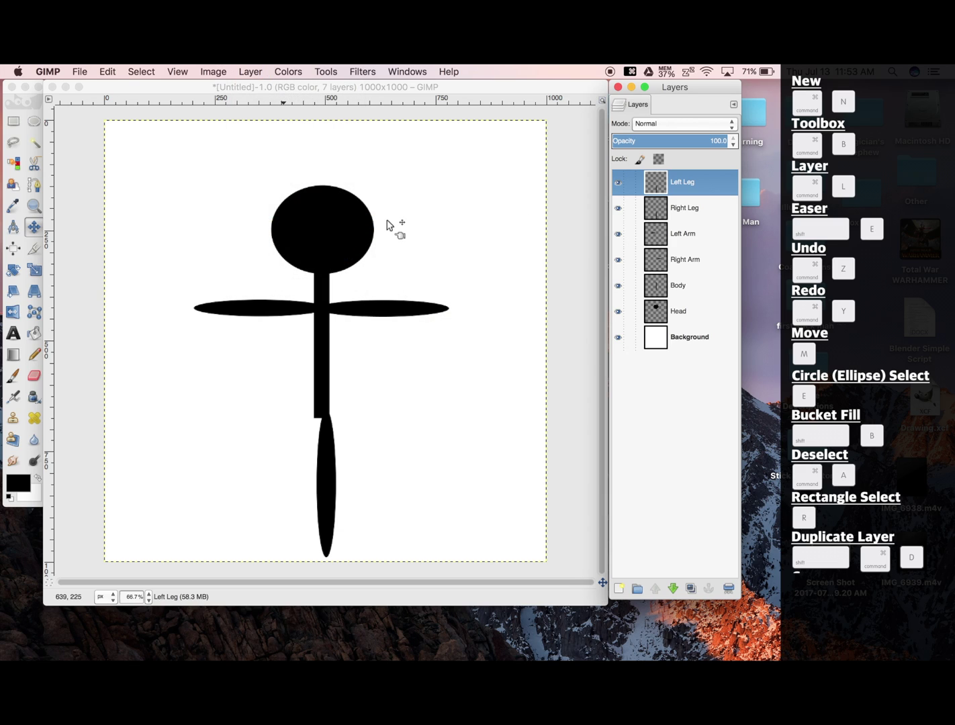
{"action": "key", "text": "m"}
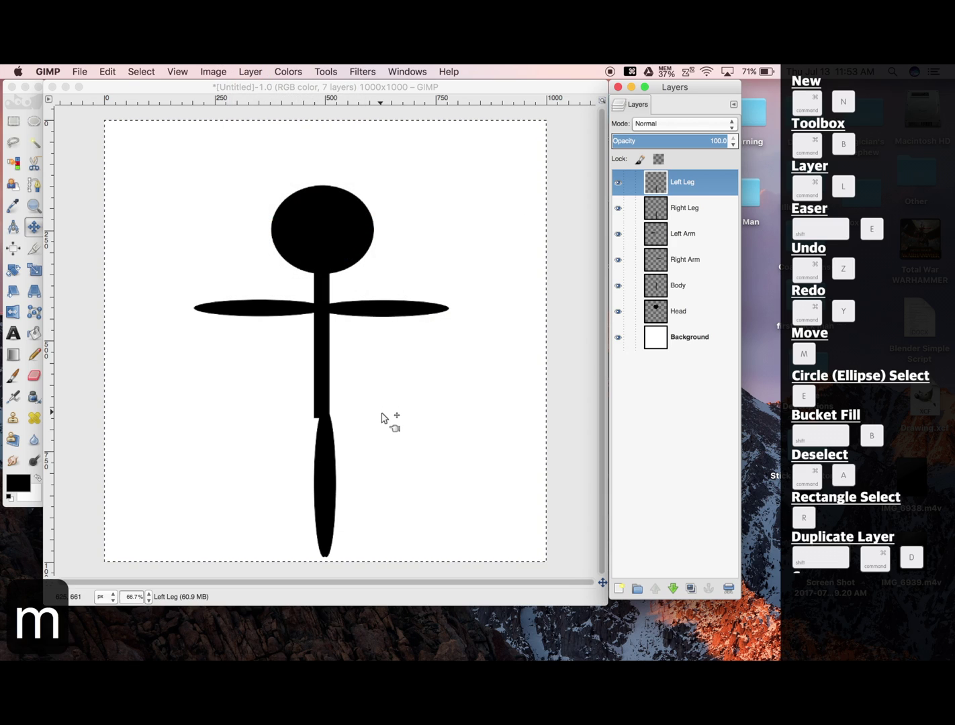
{"action": "mouse_move", "coordinate": [315, 472]}
{"action": "left_mouse_down"}
{"action": "mouse_move", "coordinate": [298, 473]}
{"action": "mouse_move", "coordinate": [308, 481]}
{"action": "left_mouse_up"}
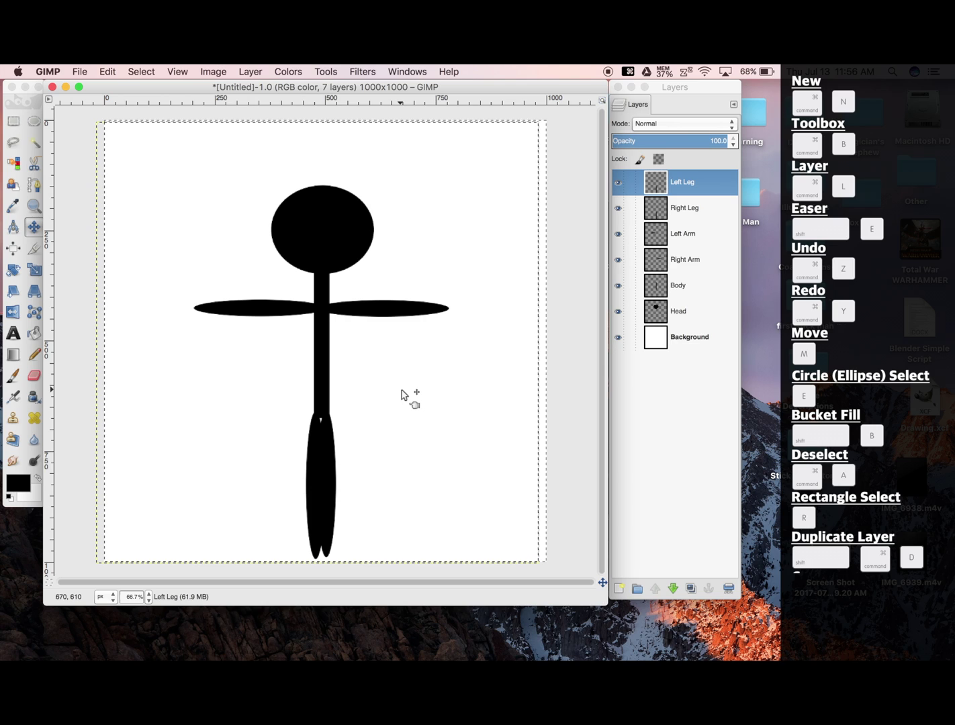
Step: Export the full drawing as Stick Man.png into Desktop > Stick Man with default PNG options
{"action": "left_click", "coordinate": [73, 70]}
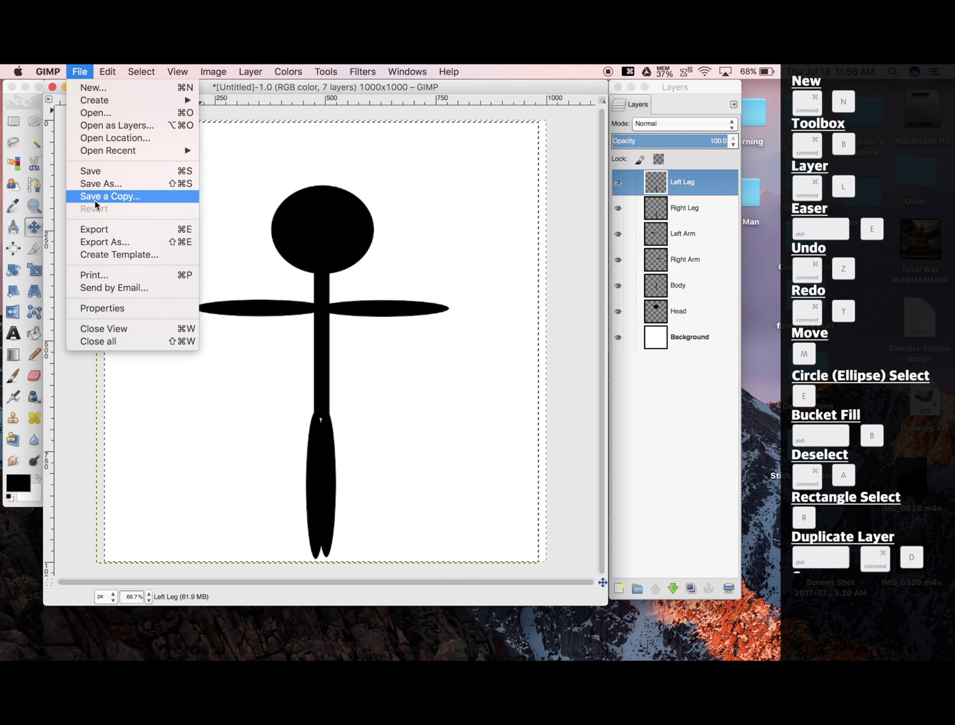
{"action": "left_click", "coordinate": [98, 229]}
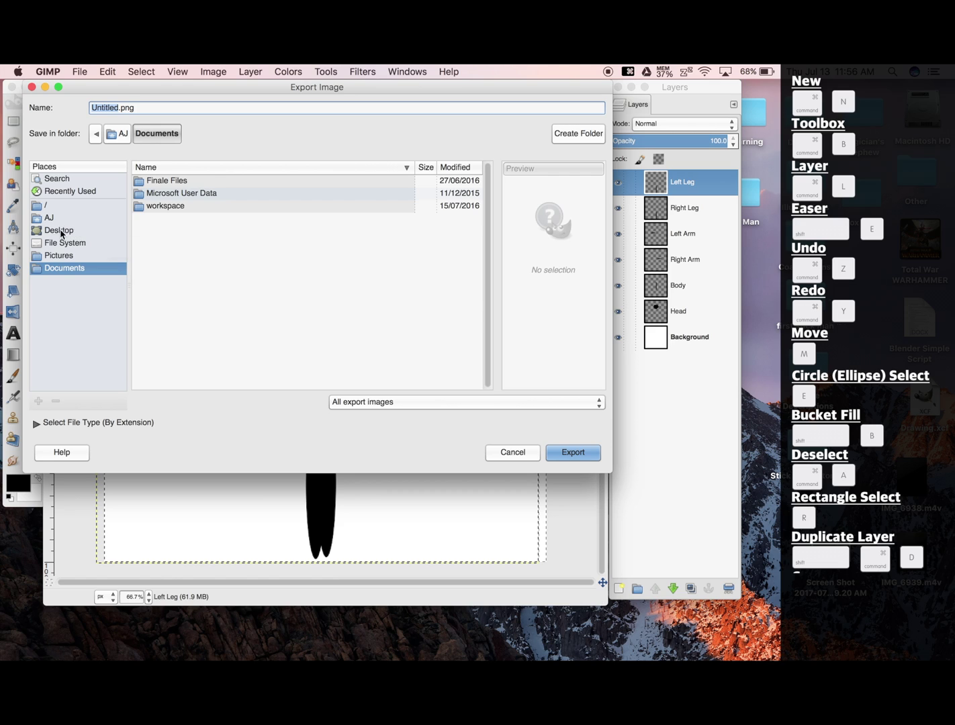
{"action": "left_click", "coordinate": [64, 231]}
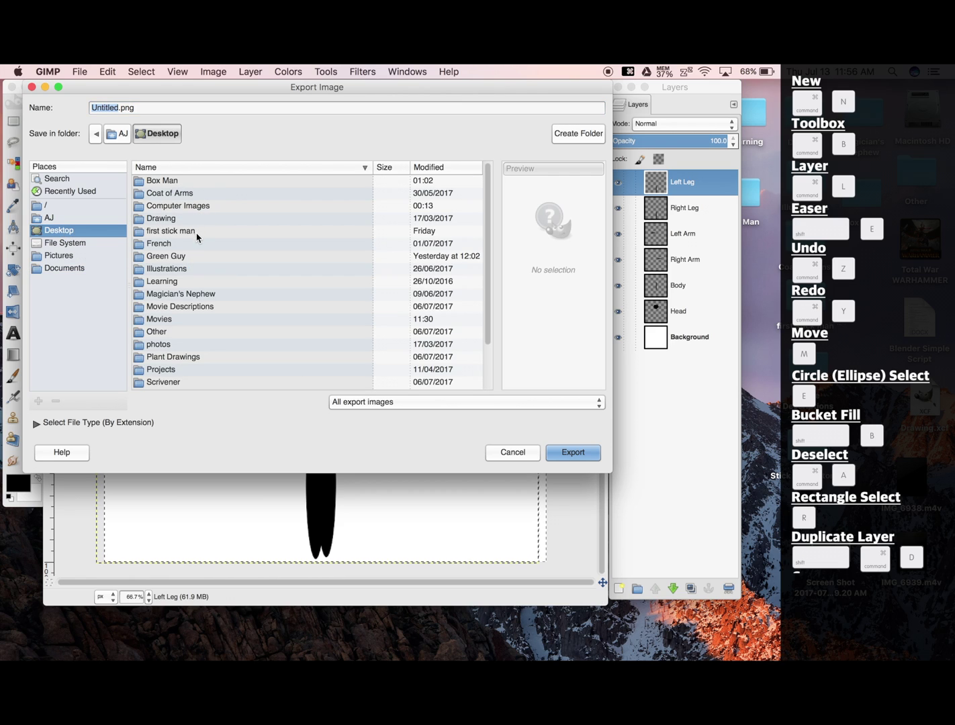
{"action": "scroll", "coordinate": [181, 322], "scroll_direction": "down", "scroll_amount": 2}
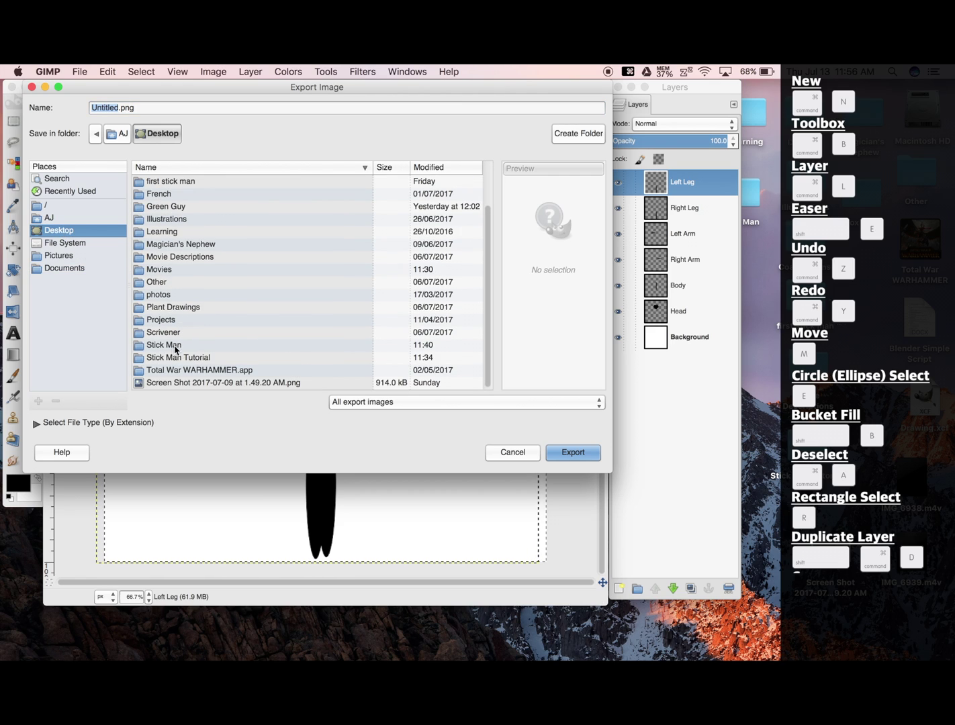
{"action": "double_click", "coordinate": [168, 345]}
{"action": "type", "text": "Stick MAn"}
{"action": "key", "text": "BackSpace"}
{"action": "key", "text": "BackSpace"}
{"action": "key", "text": "BackSpace"}
{"action": "type", "text": "Man"}
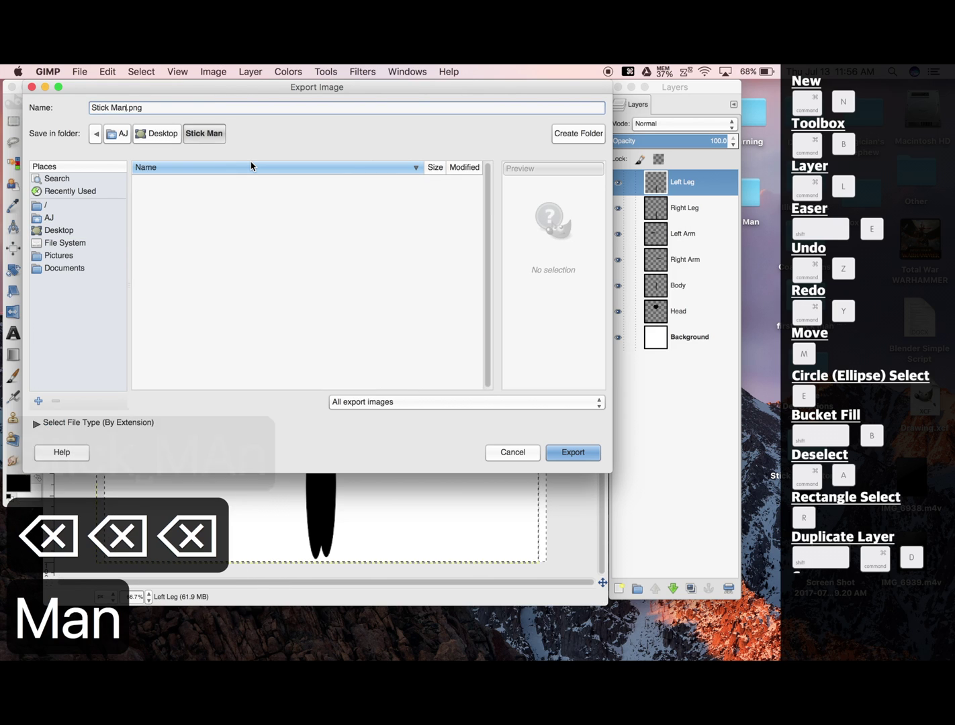
{"action": "left_click", "coordinate": [574, 454]}
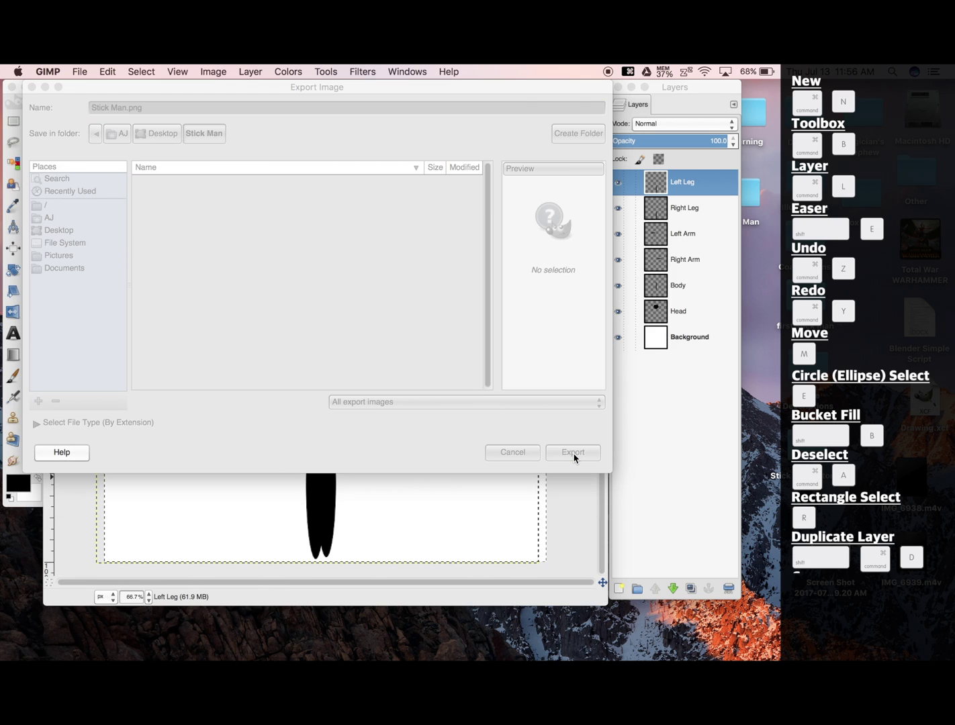
{"action": "left_click", "coordinate": [555, 460]}
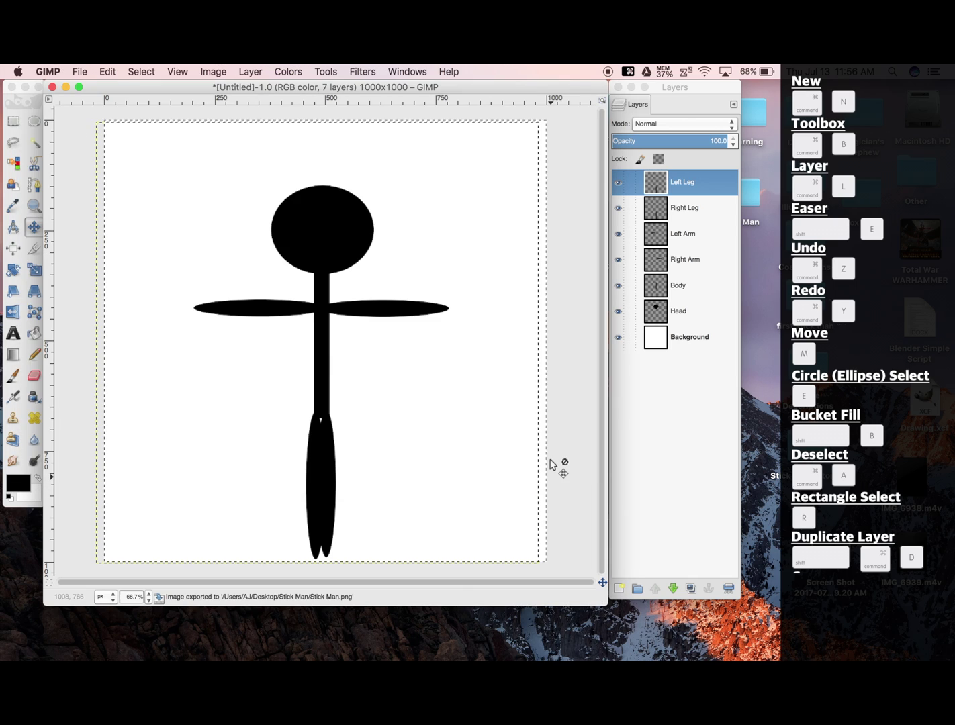
{"action": "double_click", "coordinate": [753, 200]}
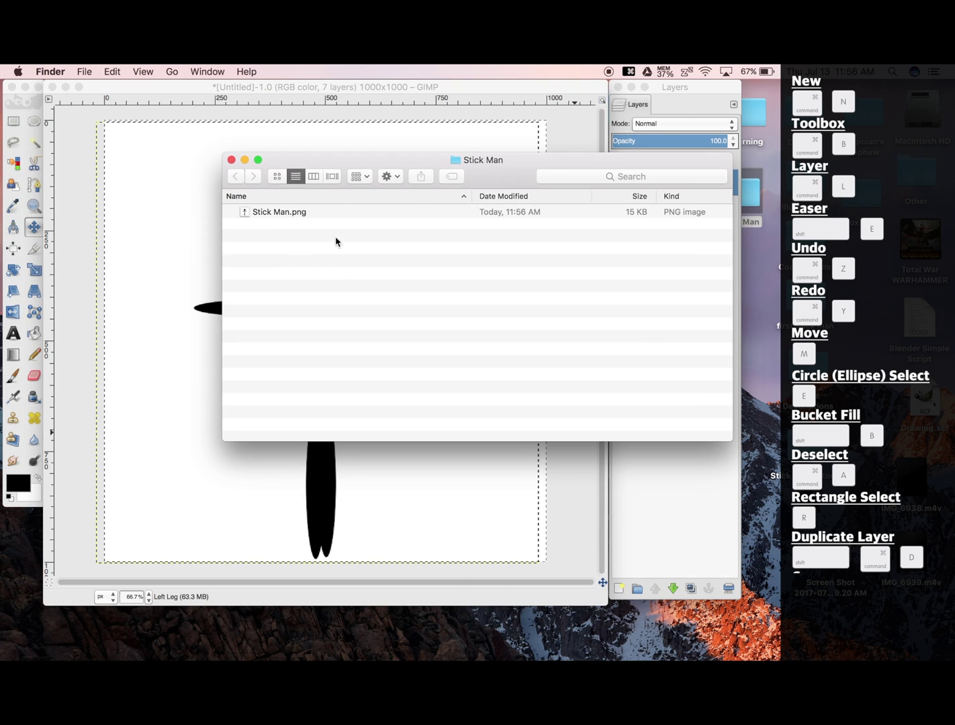
{"action": "double_click", "coordinate": [269, 216]}
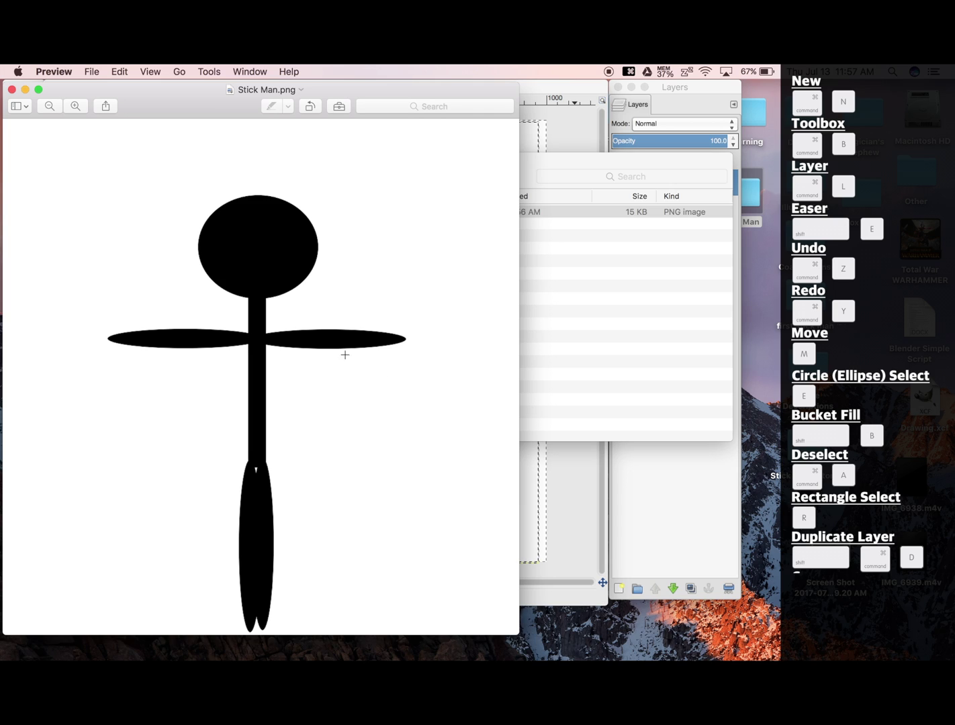
{"action": "left_click", "coordinate": [11, 90]}
{"action": "left_click", "coordinate": [267, 159]}
{"action": "left_click", "coordinate": [231, 159]}
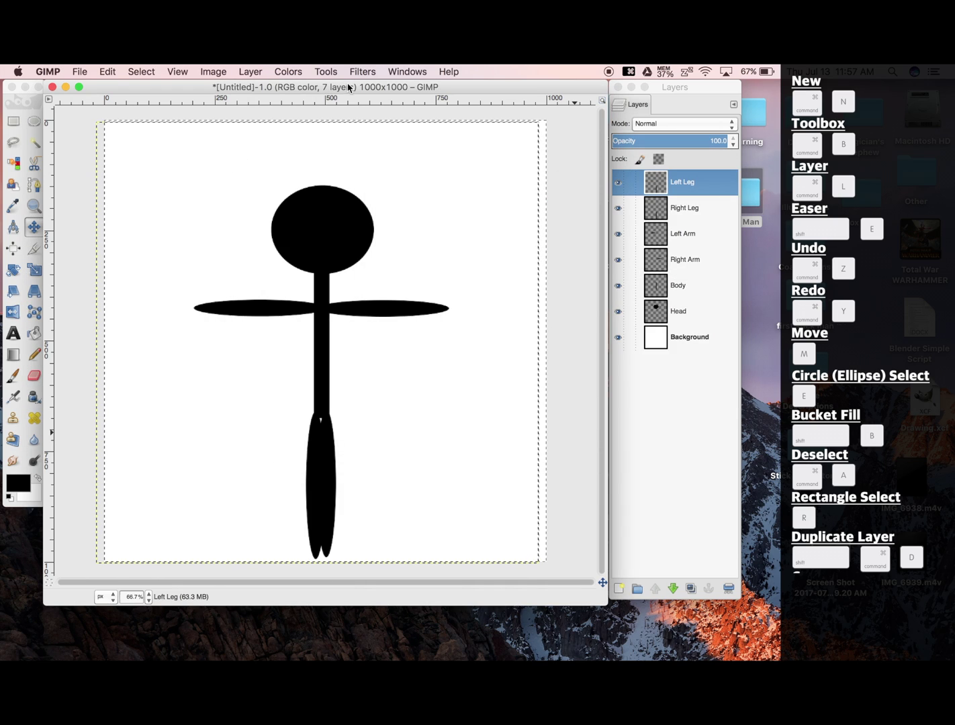
Step: Hide the Background, Body, Left Arm, Right Leg and Left Leg layers
{"action": "left_click", "coordinate": [682, 95]}
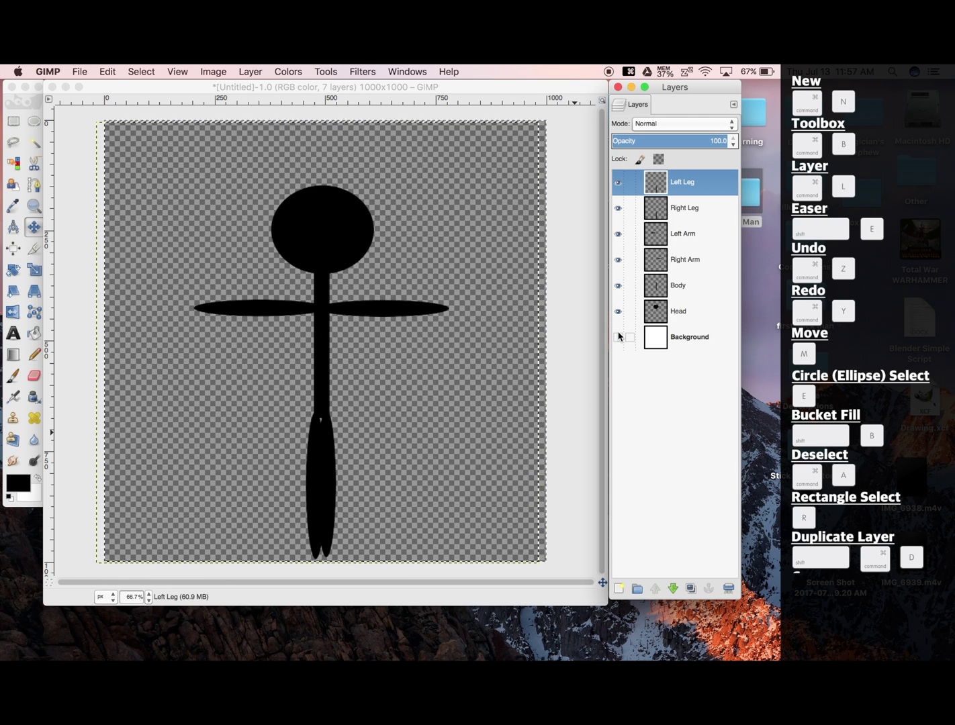
{"action": "left_click", "coordinate": [618, 285]}
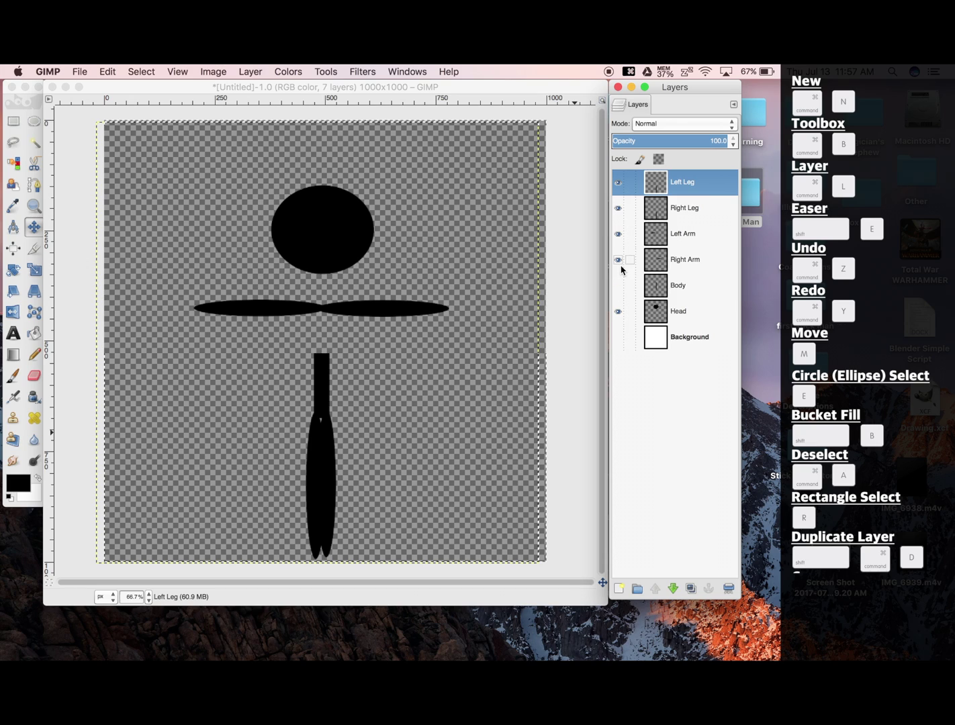
{"action": "left_click", "coordinate": [618, 234]}
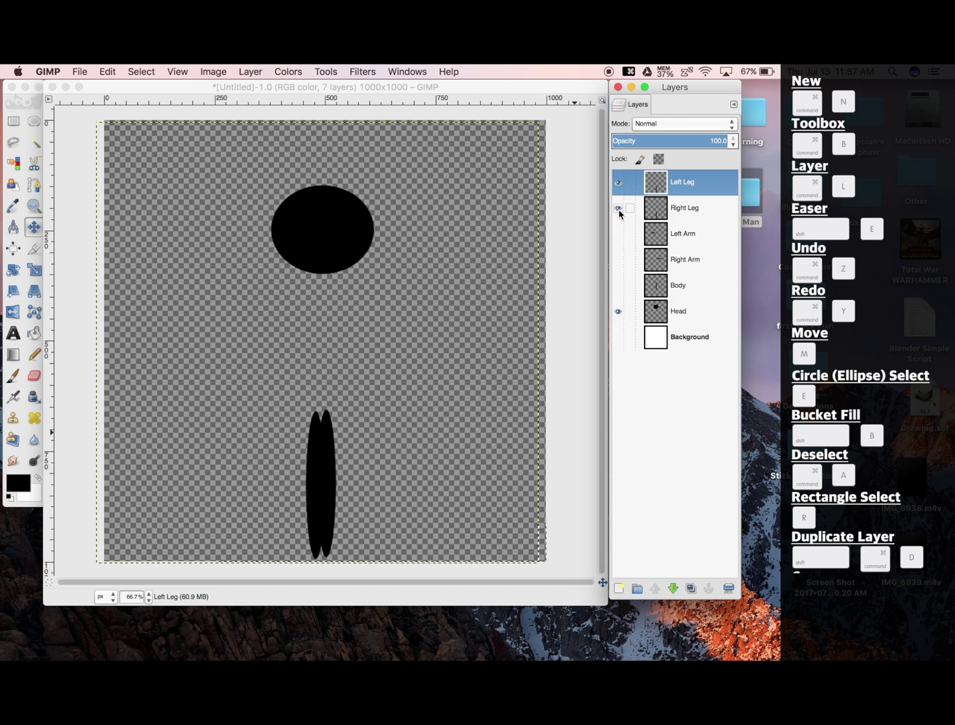
{"action": "left_click", "coordinate": [618, 208]}
{"action": "left_click", "coordinate": [617, 184]}
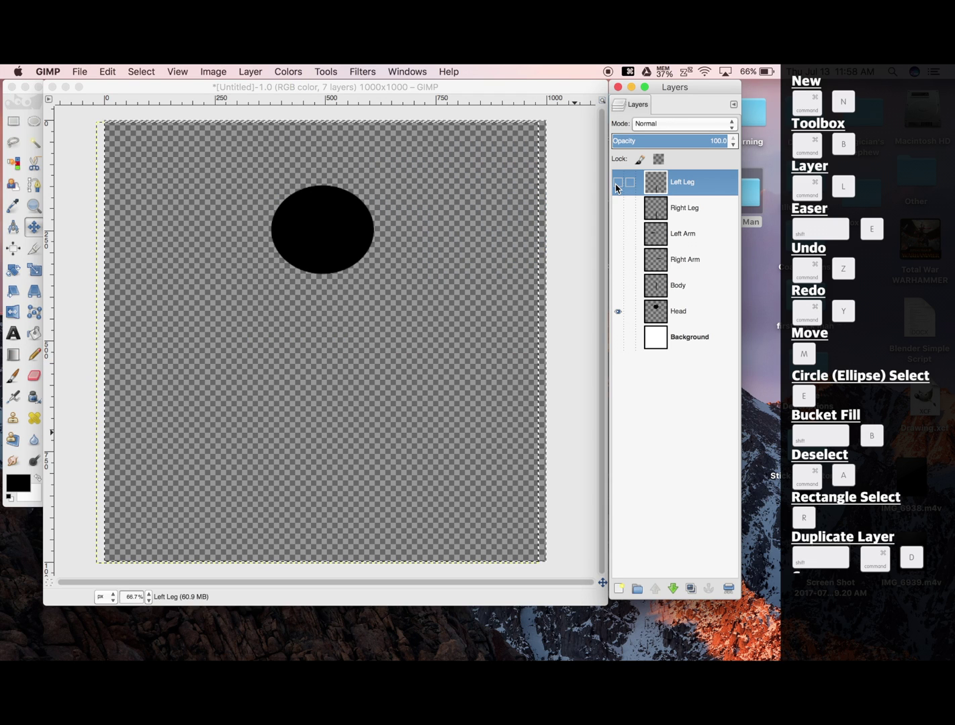
Step: Crop the canvas tightly around the head oval to 246×213 pixels
{"action": "key", "text": "shift+c"}
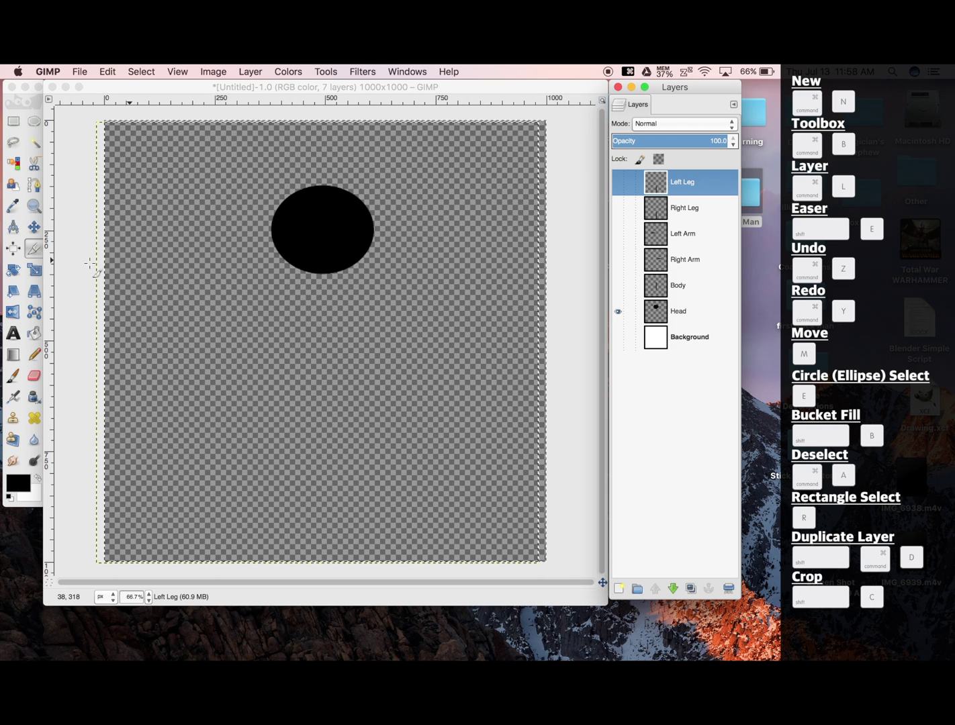
{"action": "left_click", "coordinate": [37, 252]}
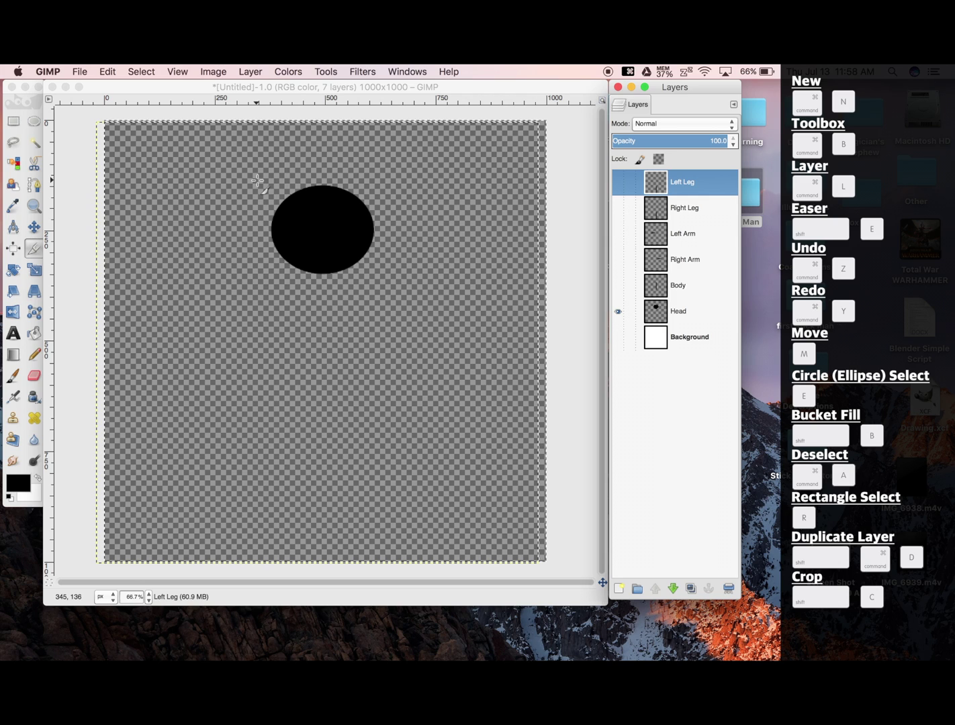
{"action": "left_click_drag", "start_coordinate": [257, 181], "coordinate": [389, 284]}
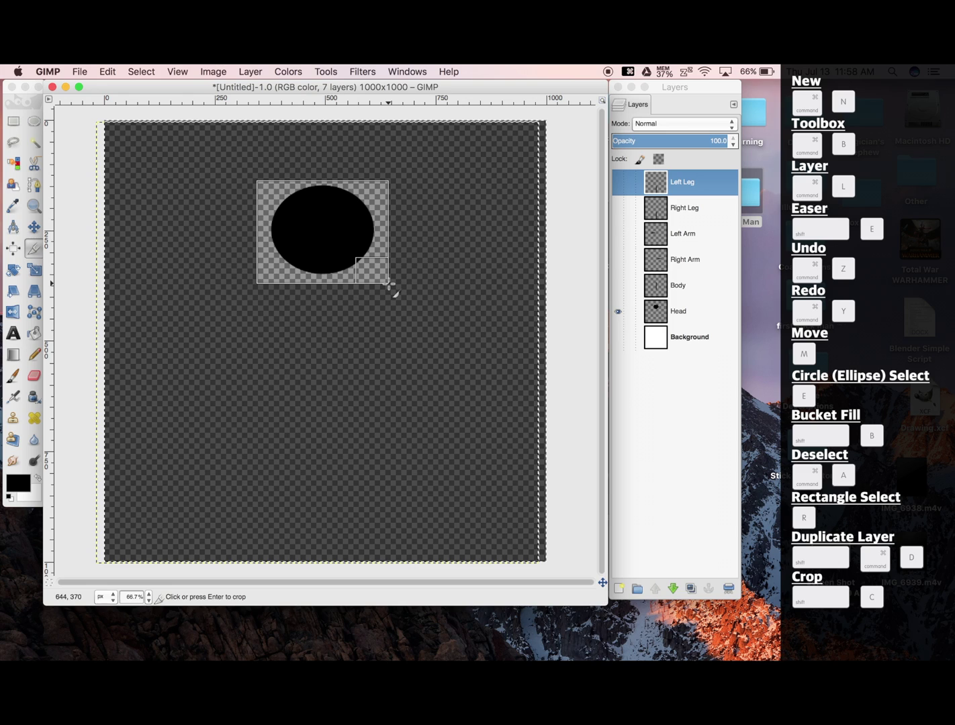
{"action": "left_click", "coordinate": [318, 227]}
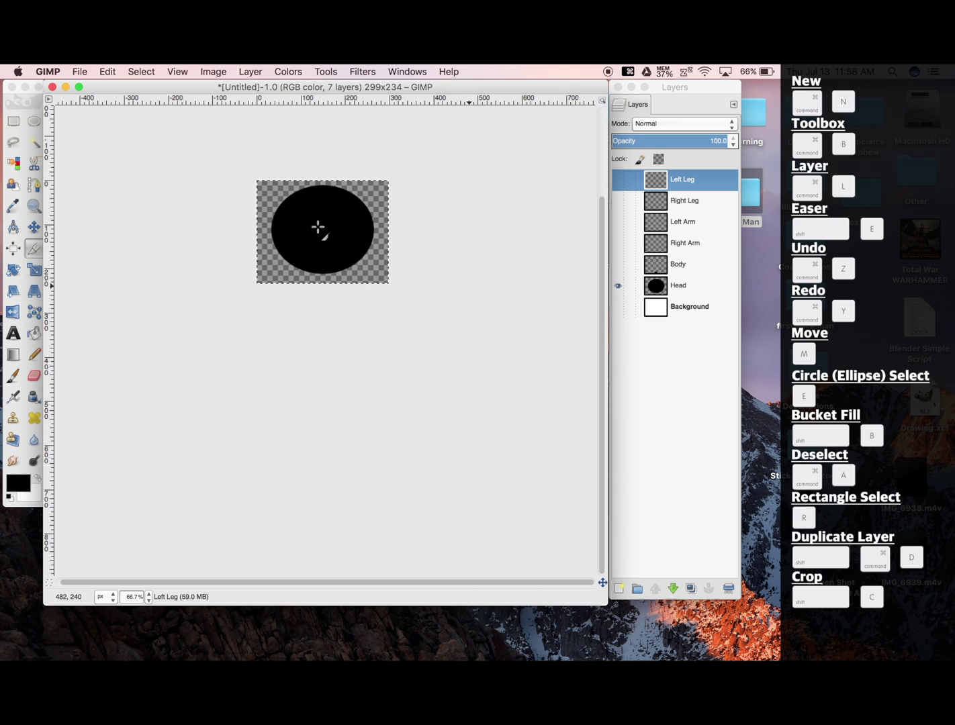
{"action": "key", "text": "super+z"}
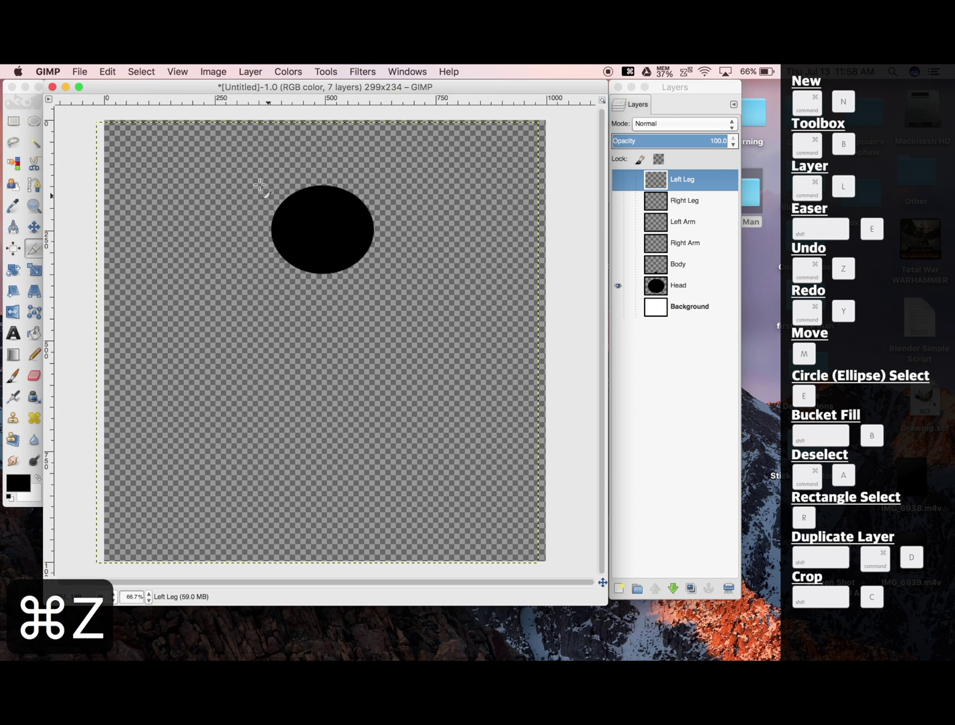
{"action": "left_click_drag", "start_coordinate": [260, 183], "coordinate": [395, 290]}
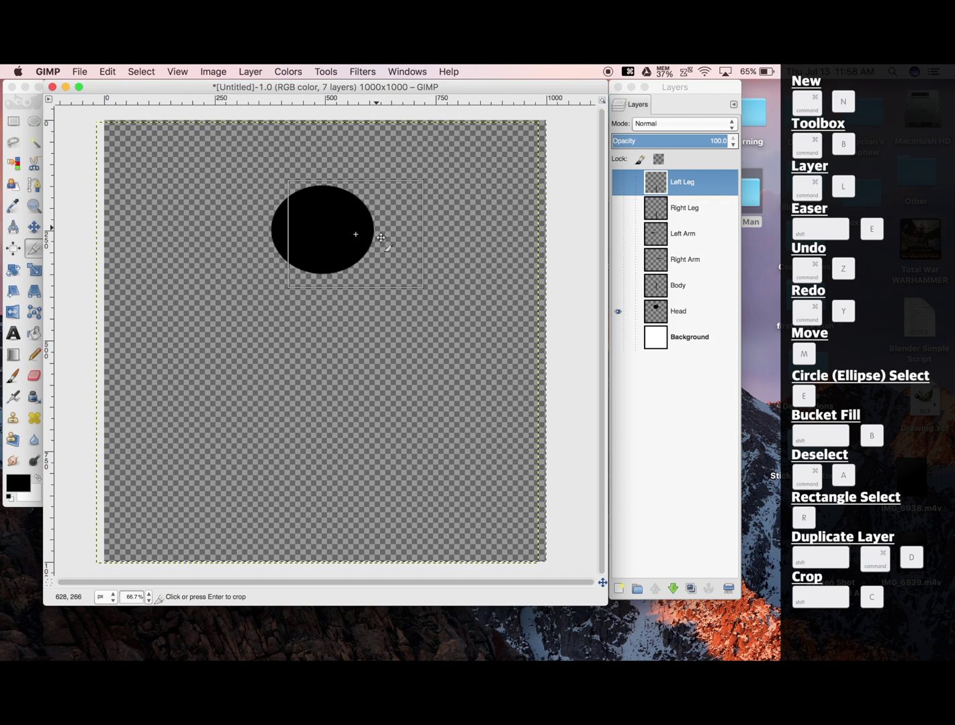
{"action": "left_click_drag", "start_coordinate": [388, 286], "coordinate": [377, 279]}
{"action": "left_click_drag", "start_coordinate": [280, 201], "coordinate": [288, 205]}
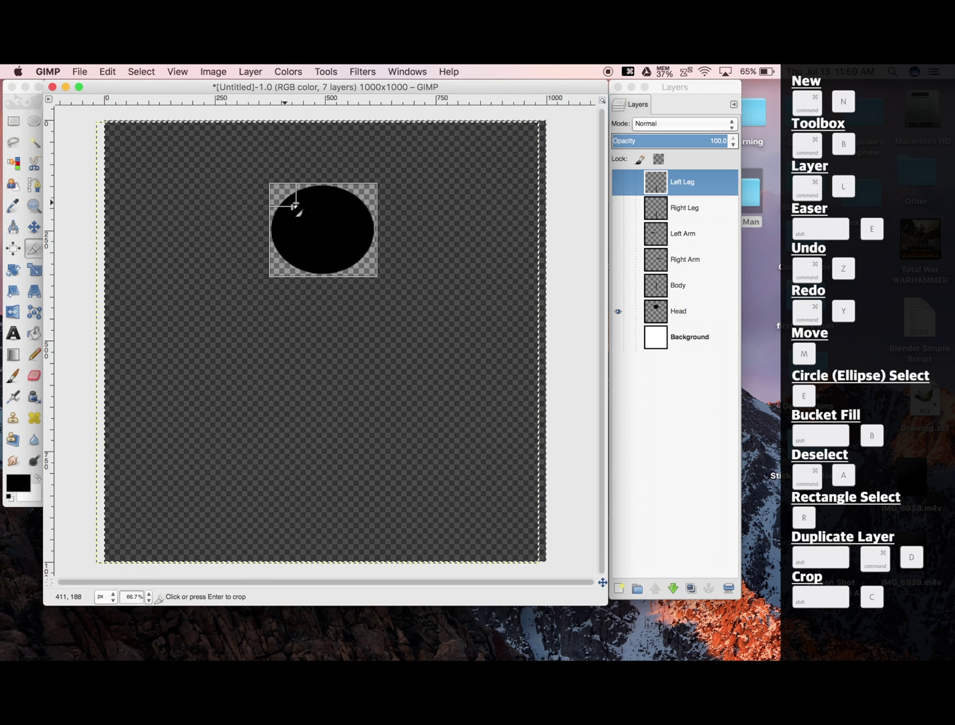
{"action": "left_click", "coordinate": [321, 230]}
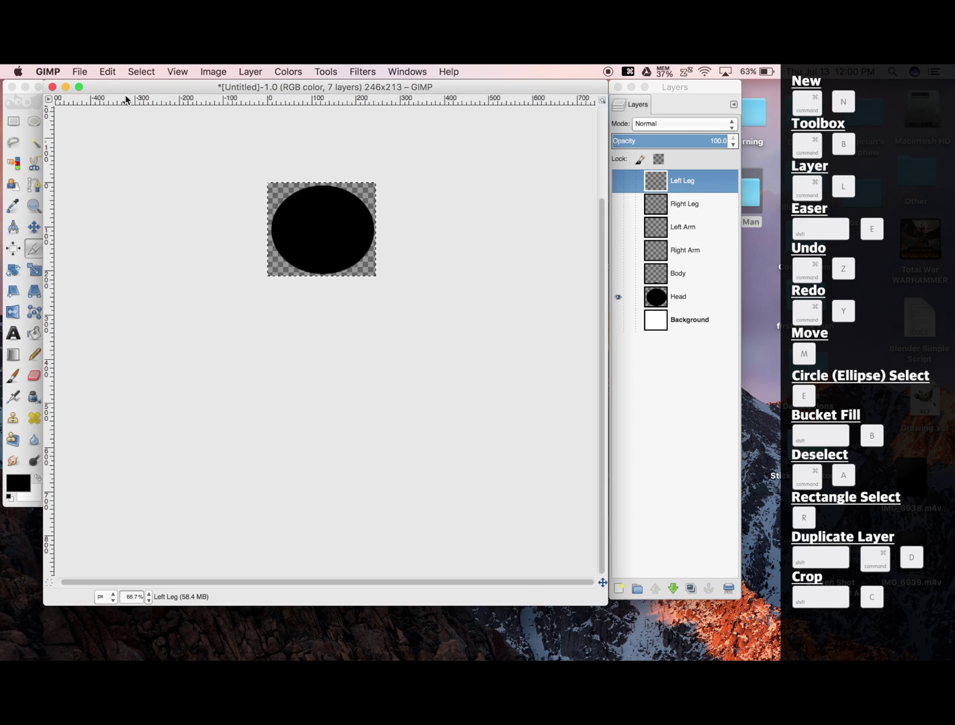
Step: Use Export As to save the canvas as Head.png in the Stick Man folder with default PNG settings
{"action": "left_click", "coordinate": [77, 70]}
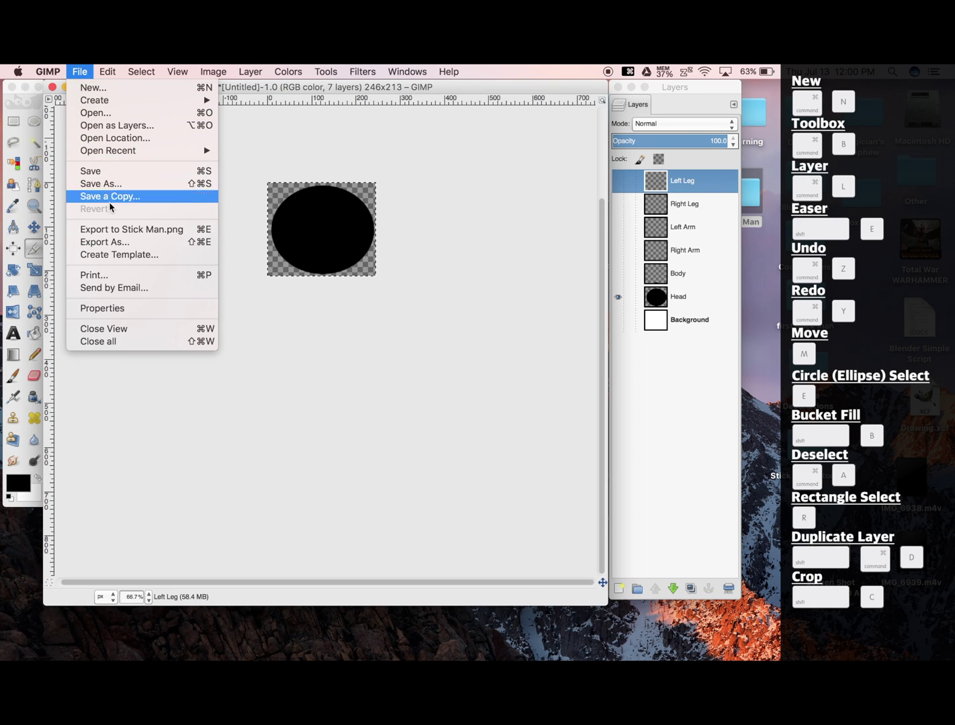
{"action": "left_click", "coordinate": [116, 241]}
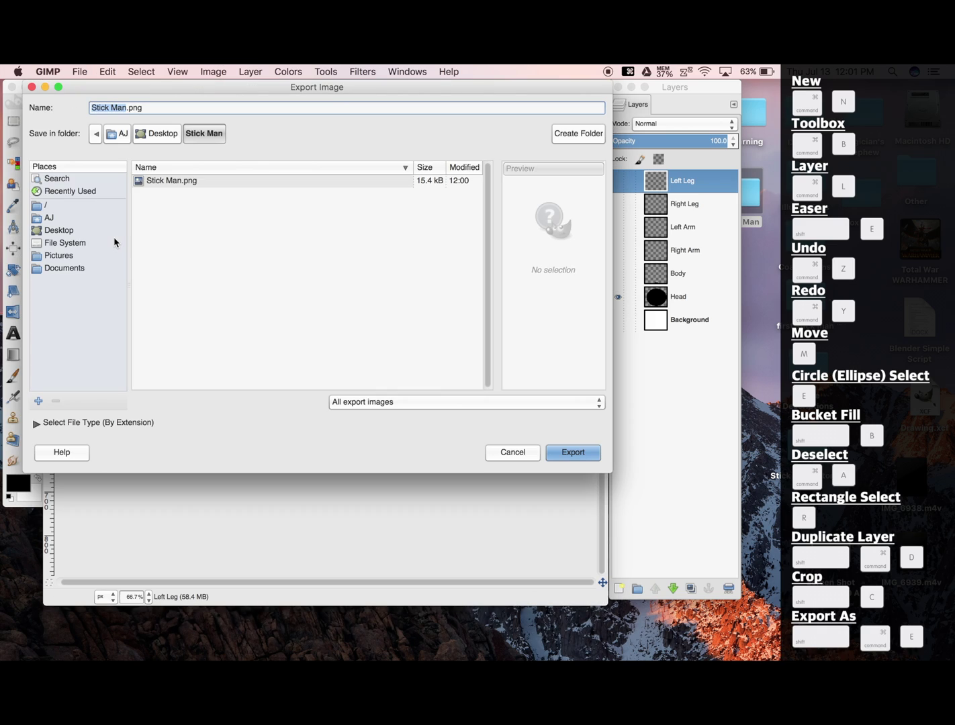
{"action": "type", "text": "Head"}
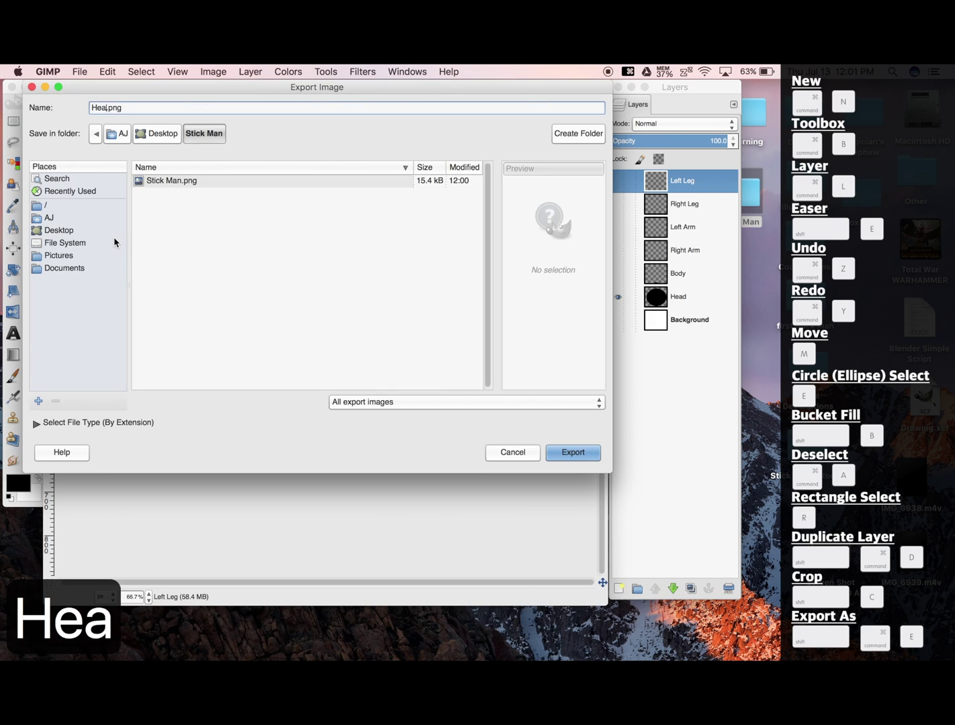
{"action": "left_click", "coordinate": [571, 454]}
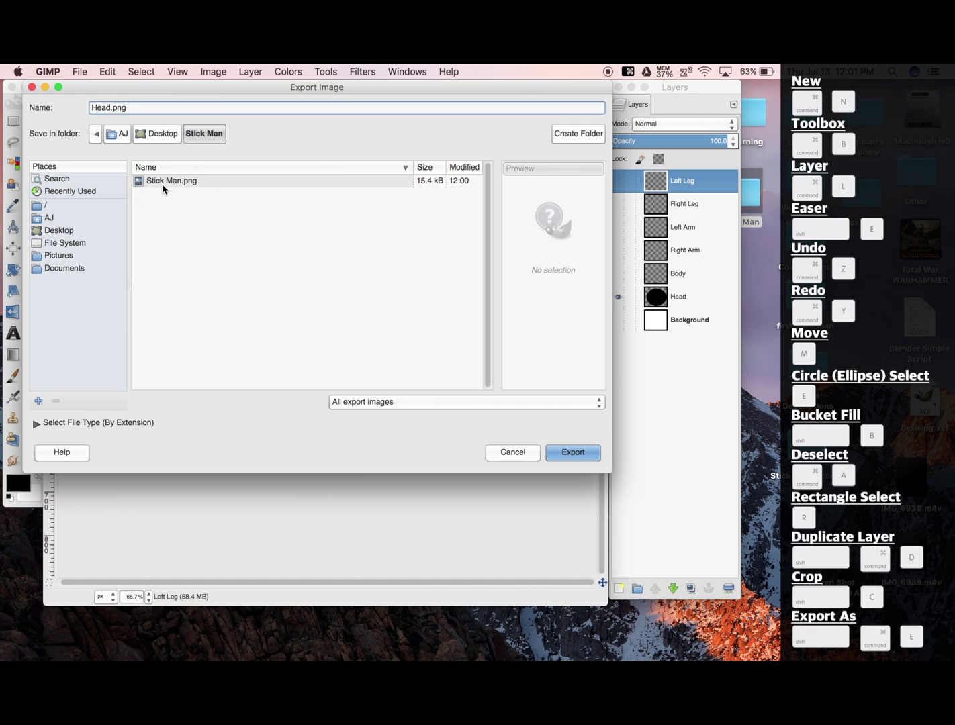
{"action": "left_click", "coordinate": [572, 455]}
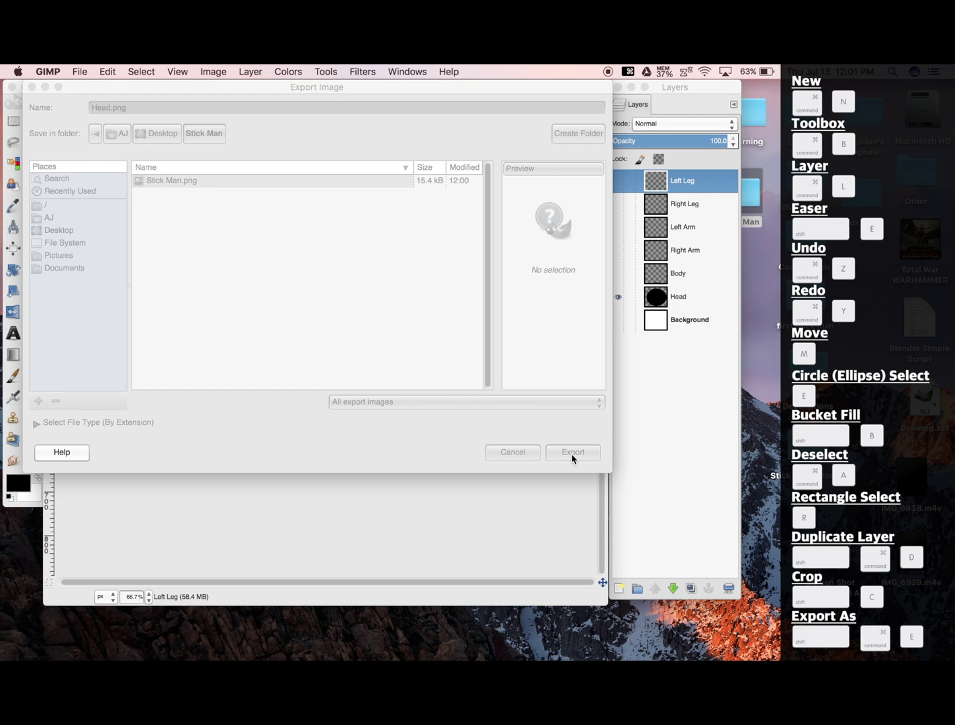
{"action": "left_click", "coordinate": [537, 459]}
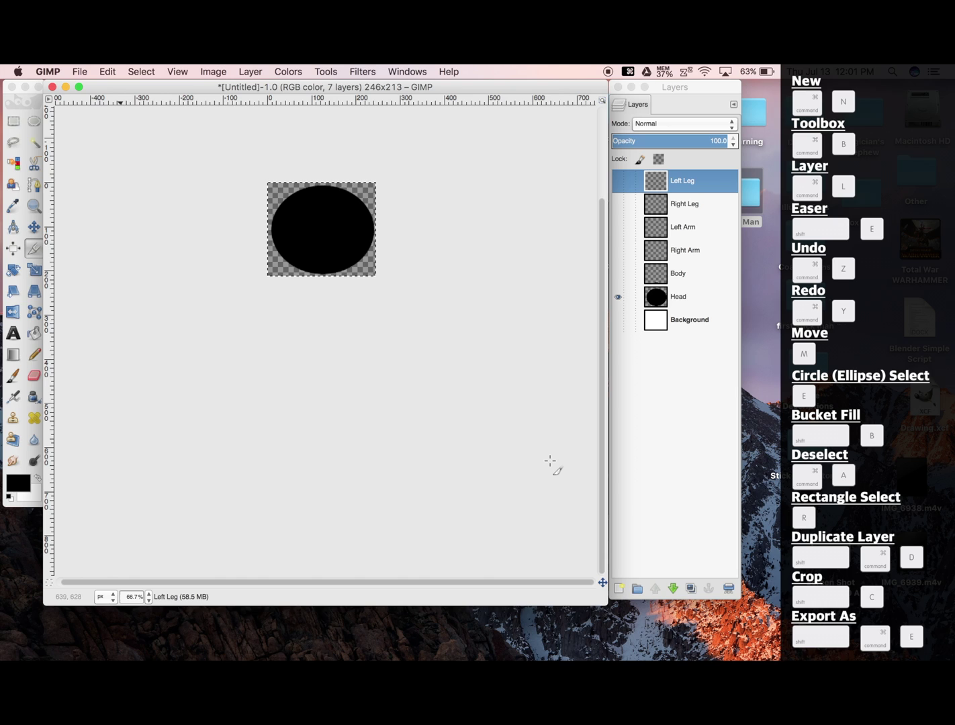
Step: Undo the trial crops on the extra head copy and close that image window
{"action": "key", "text": "super+z"}
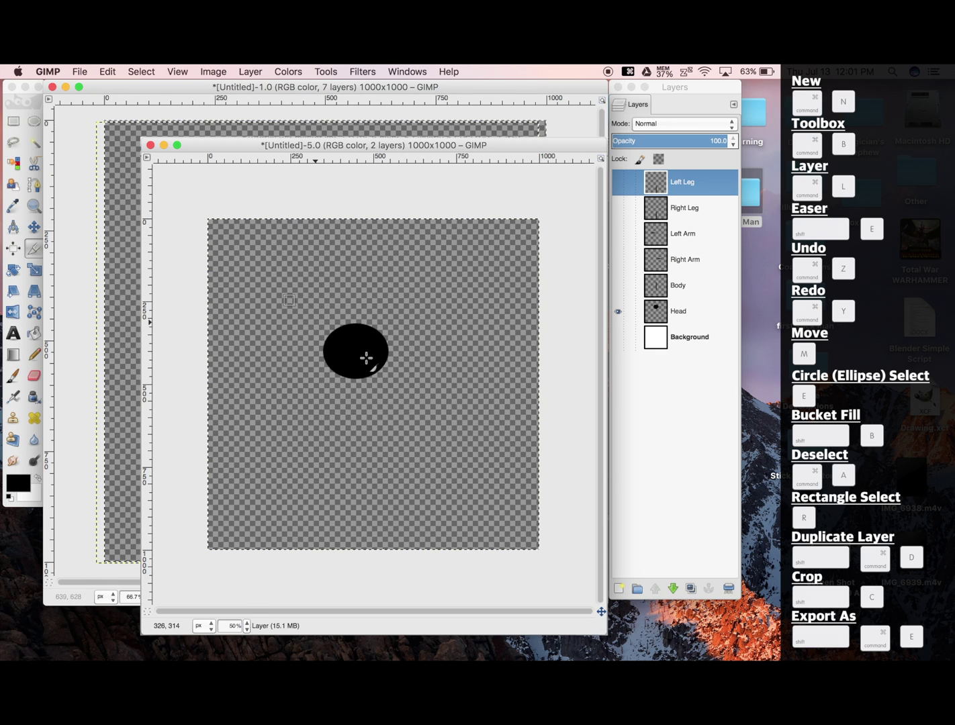
{"action": "left_click_drag", "start_coordinate": [295, 306], "coordinate": [411, 403]}
{"action": "left_click", "coordinate": [354, 357]}
{"action": "left_click_drag", "start_coordinate": [319, 321], "coordinate": [393, 380]}
{"action": "left_click", "coordinate": [353, 354]}
{"action": "key", "text": "super+z"}
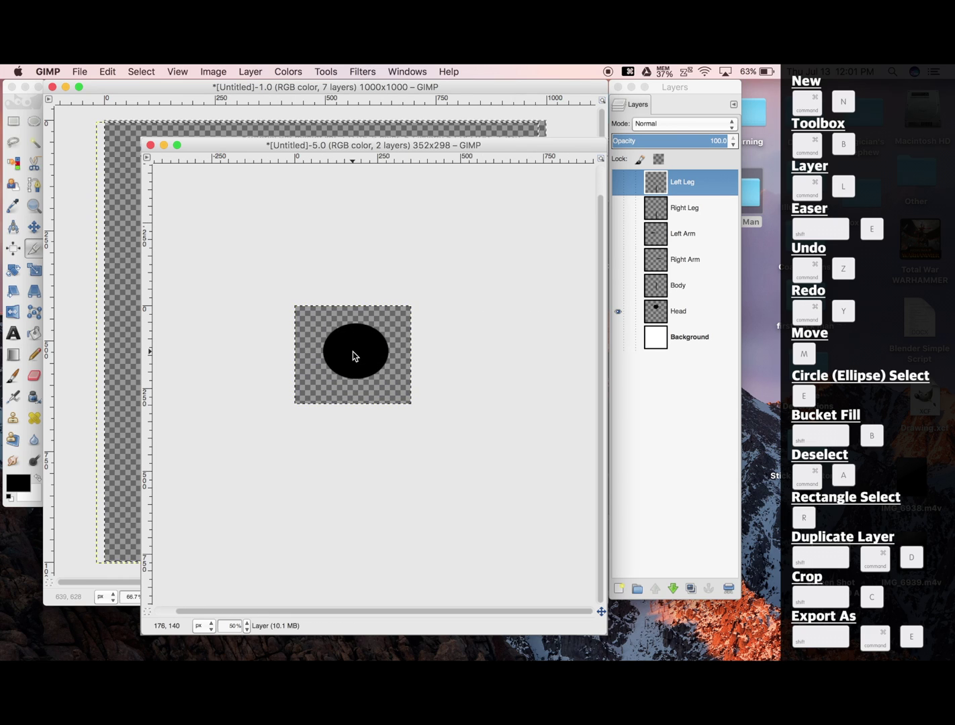
{"action": "key", "text": "super+z"}
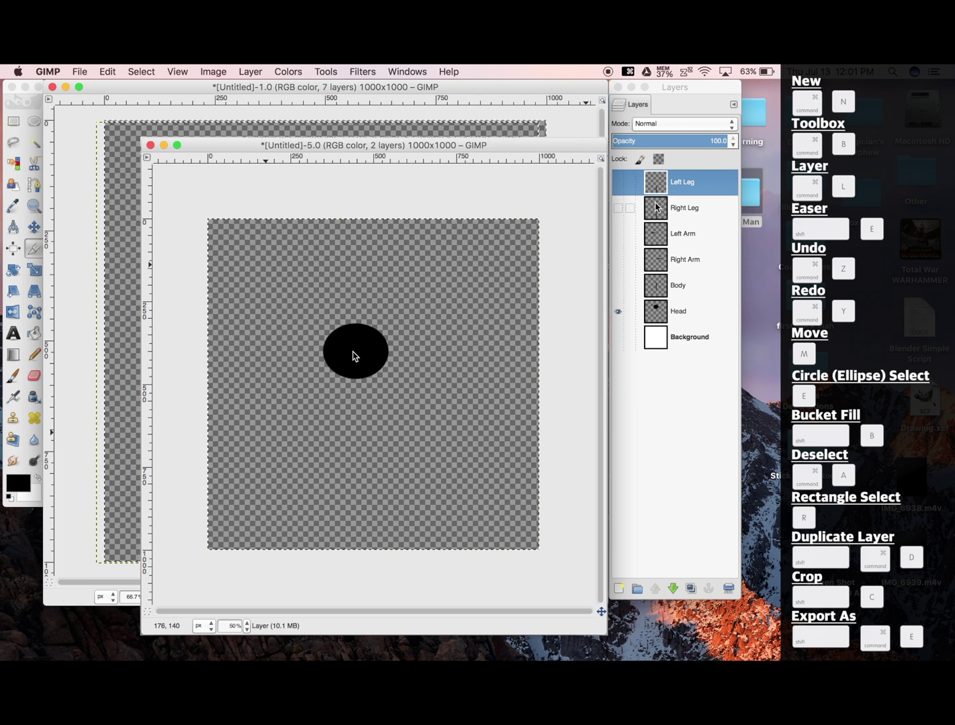
{"action": "key", "text": "super+w"}
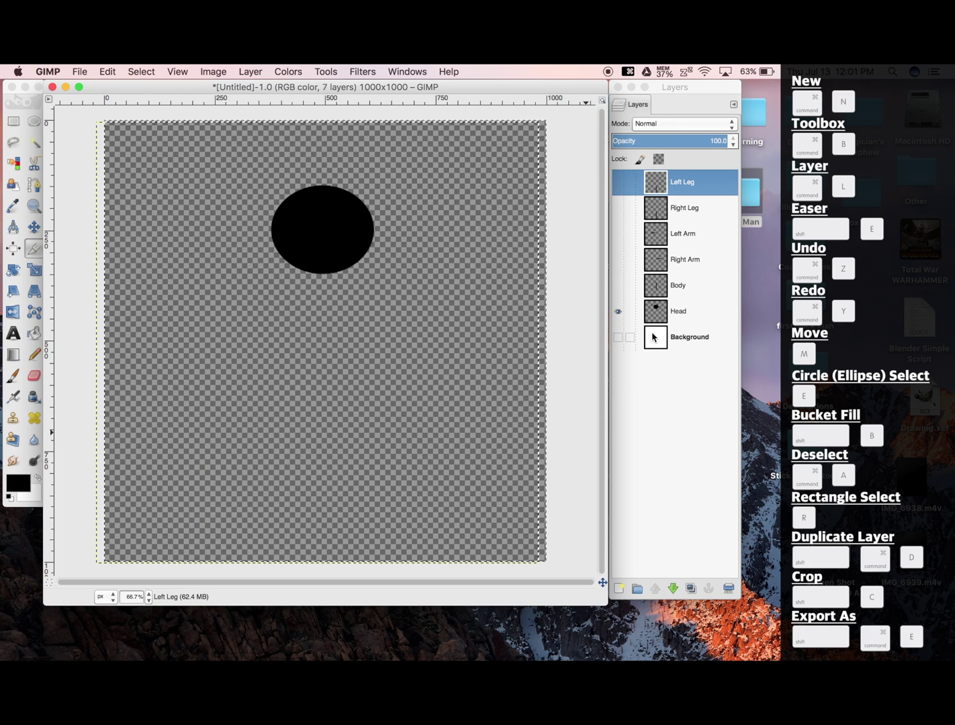
Step: Hide Head, show Body, and crop the canvas to 50×343 pixels around the body bar
{"action": "left_click", "coordinate": [617, 313]}
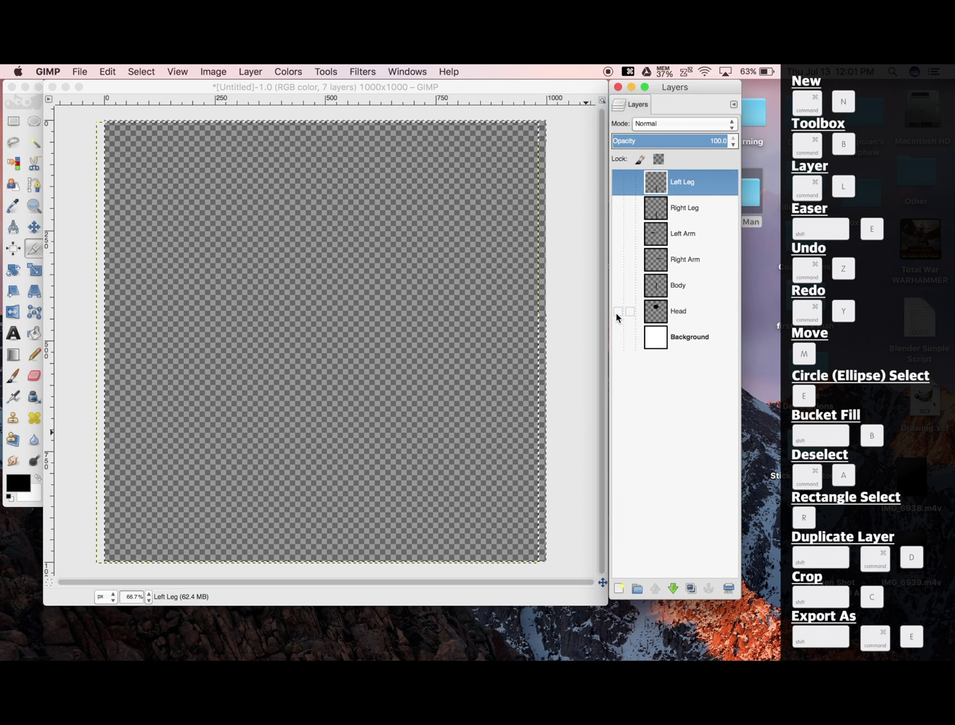
{"action": "left_click", "coordinate": [617, 286]}
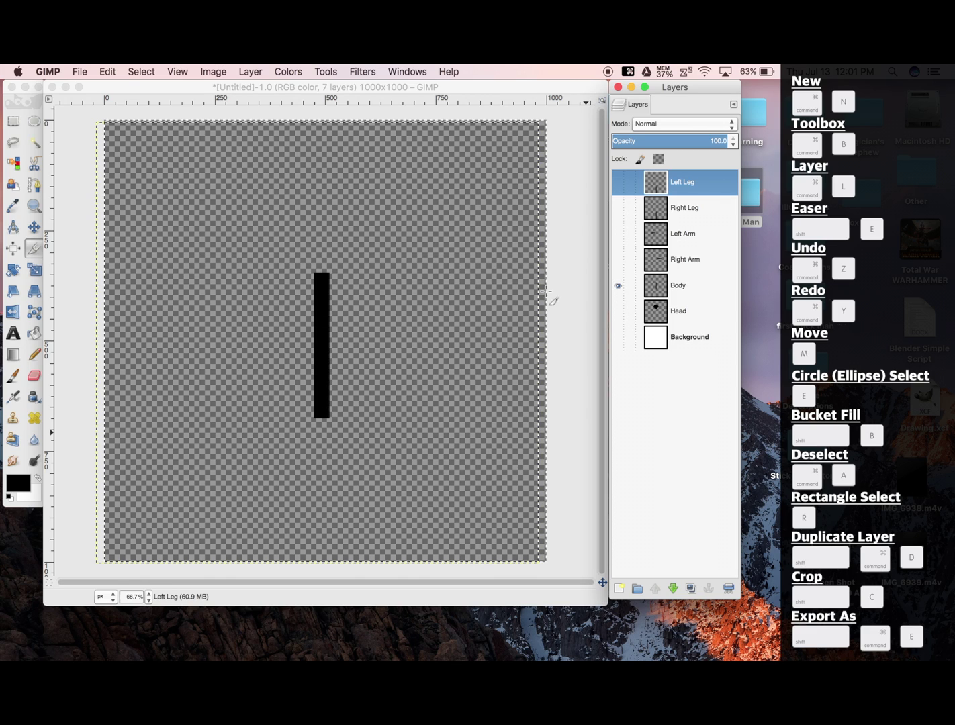
{"action": "left_click", "coordinate": [329, 94]}
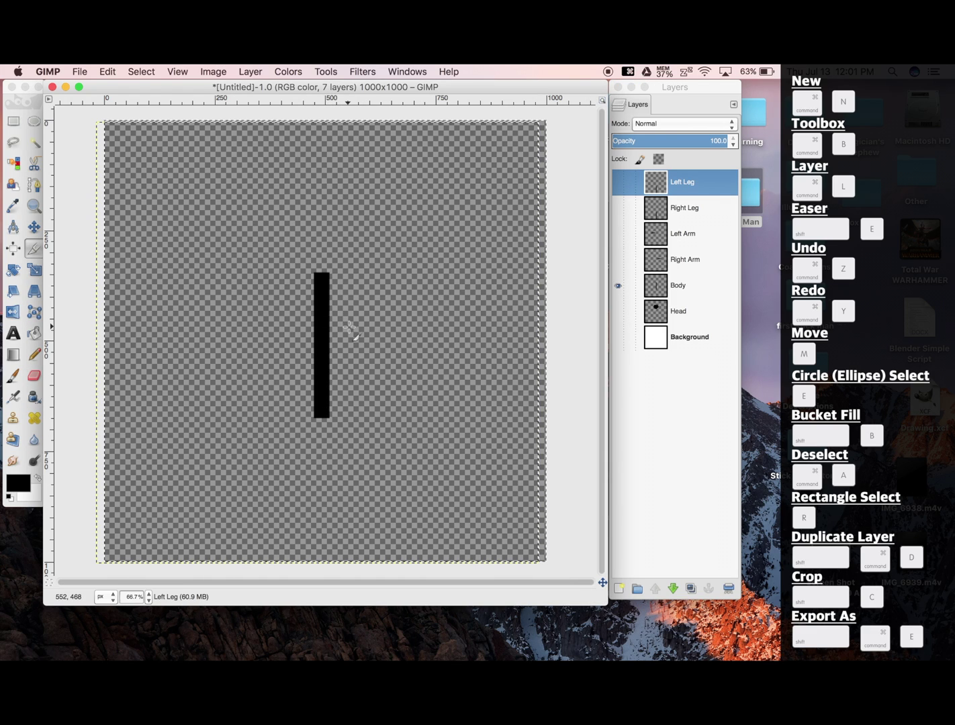
{"action": "key", "text": "c"}
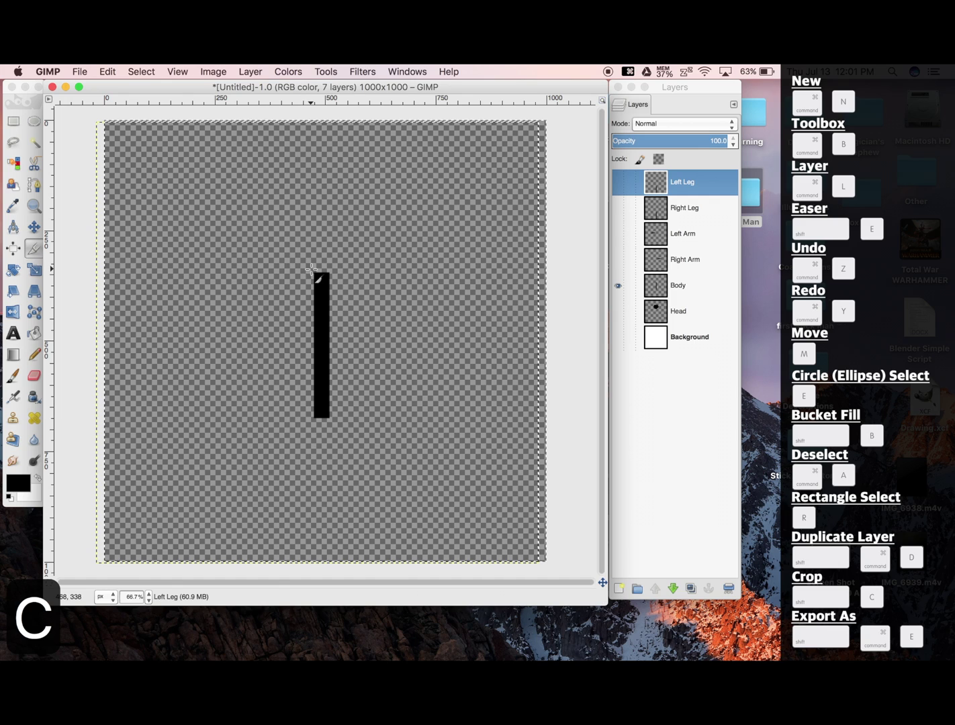
{"action": "left_click_drag", "start_coordinate": [310, 270], "coordinate": [331, 423]}
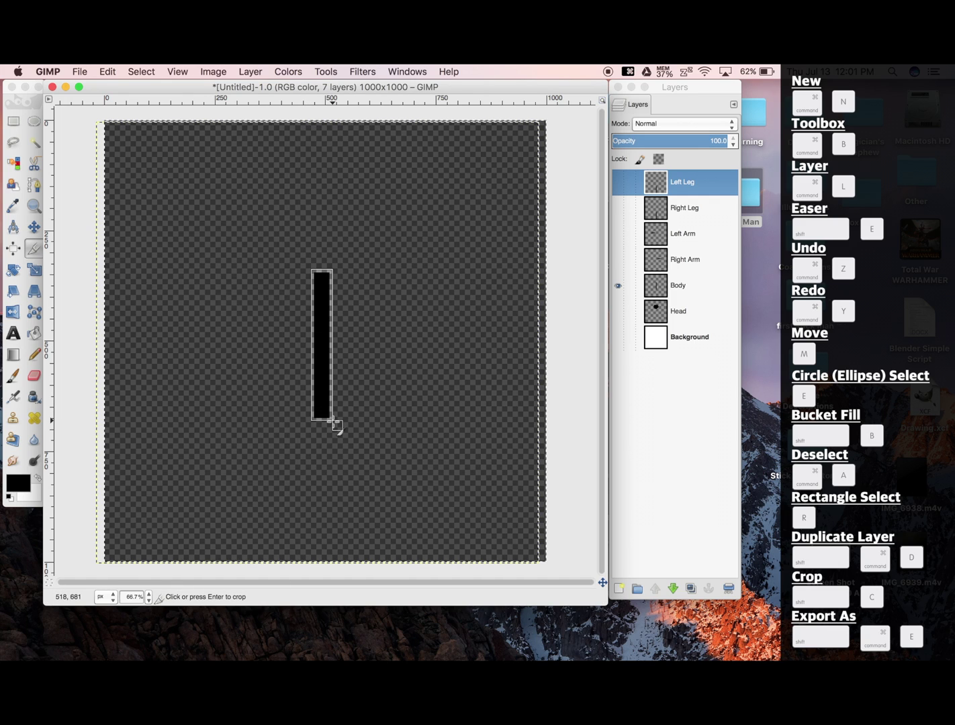
{"action": "left_click", "coordinate": [321, 346]}
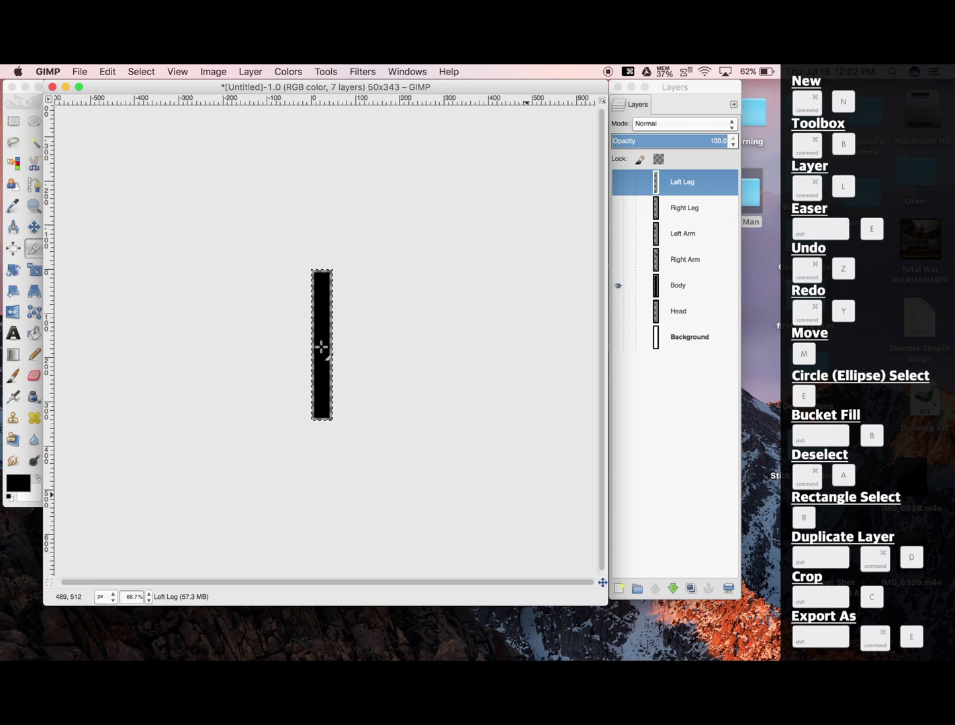
Step: Export the cropped body as Body.png with default PNG options
{"action": "key", "text": "shift+super+e"}
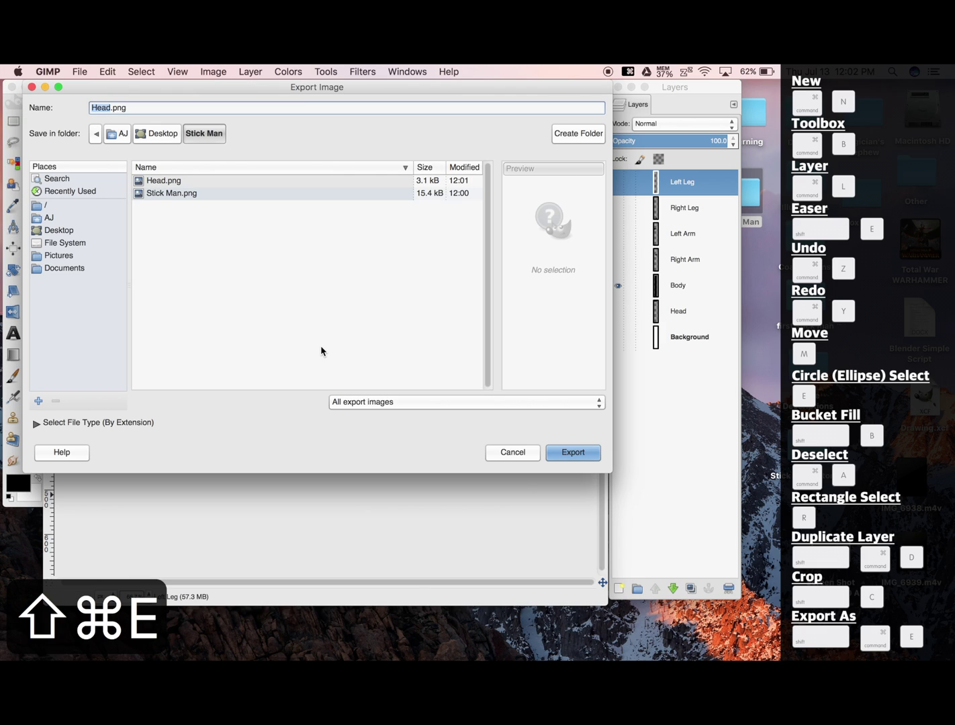
{"action": "type", "text": "Body"}
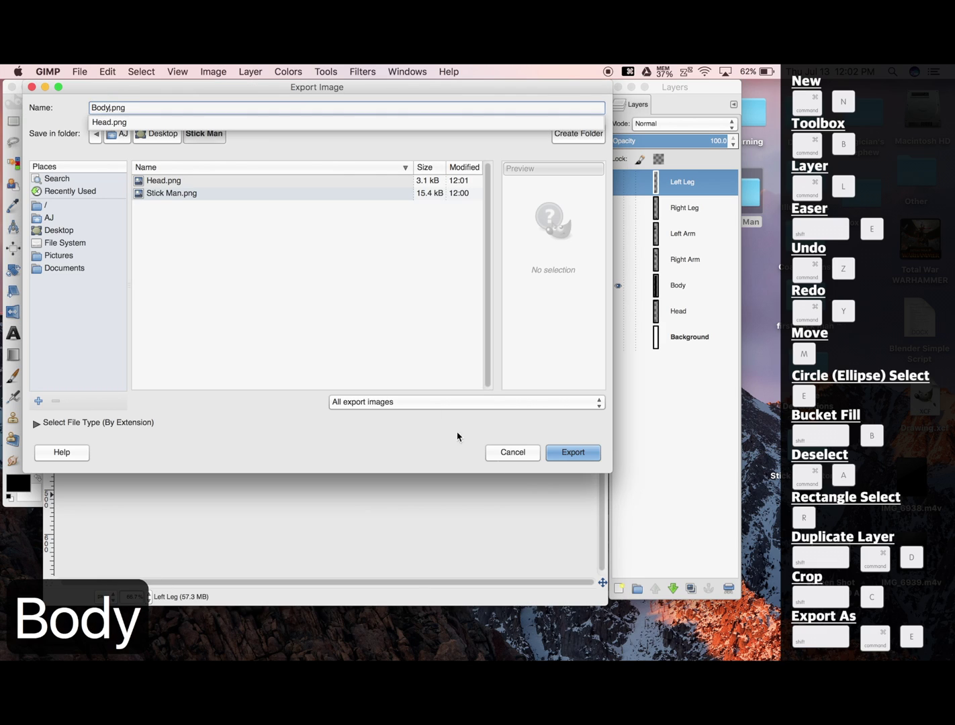
{"action": "left_click", "coordinate": [567, 457]}
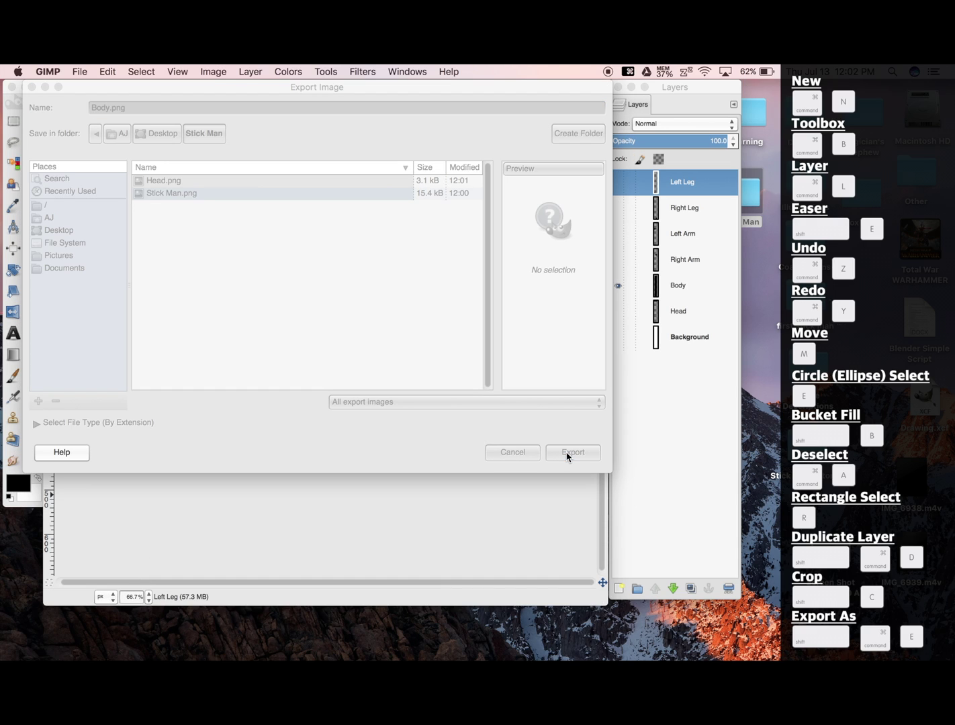
{"action": "left_click", "coordinate": [540, 460]}
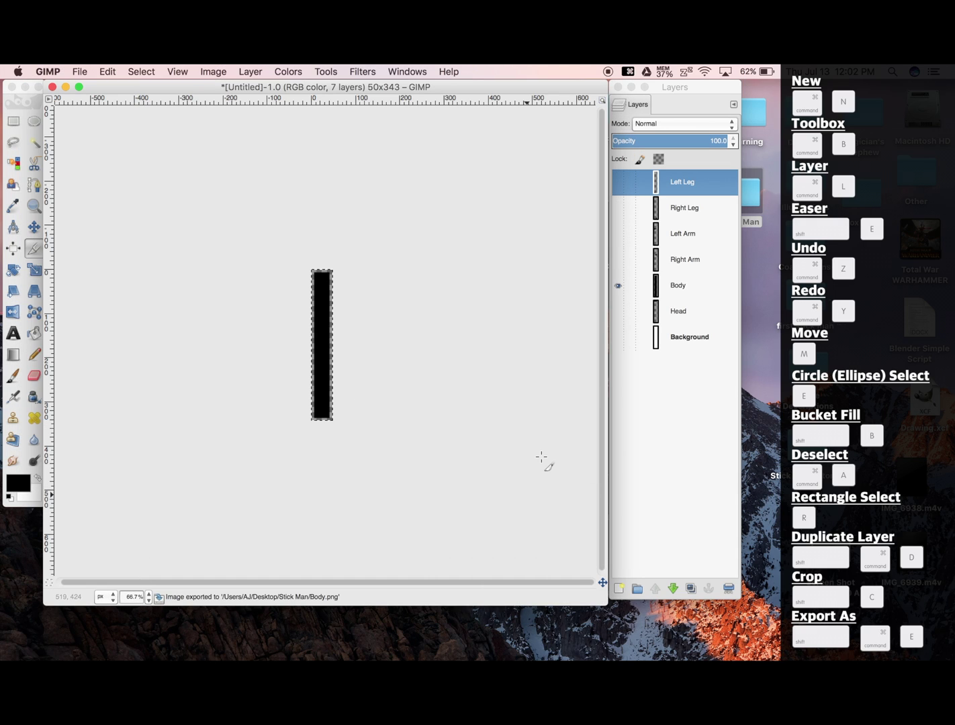
Step: Restore the full canvas, show only the Right Arm layer, and crop tightly around the arm
{"action": "key", "text": "super+z"}
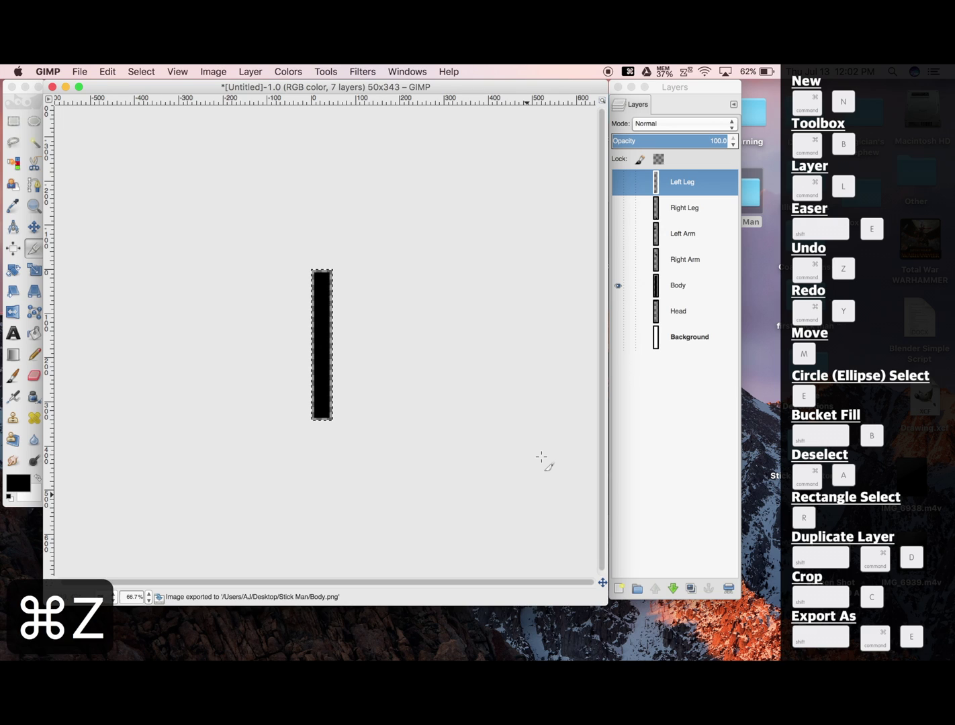
{"action": "left_click", "coordinate": [617, 286]}
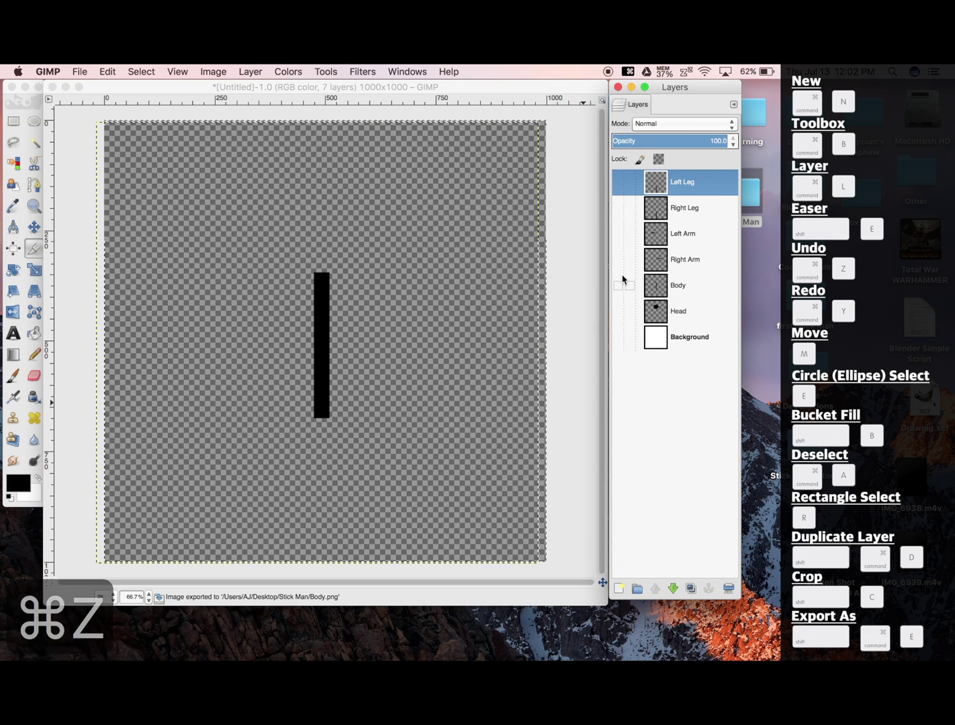
{"action": "left_click", "coordinate": [618, 260]}
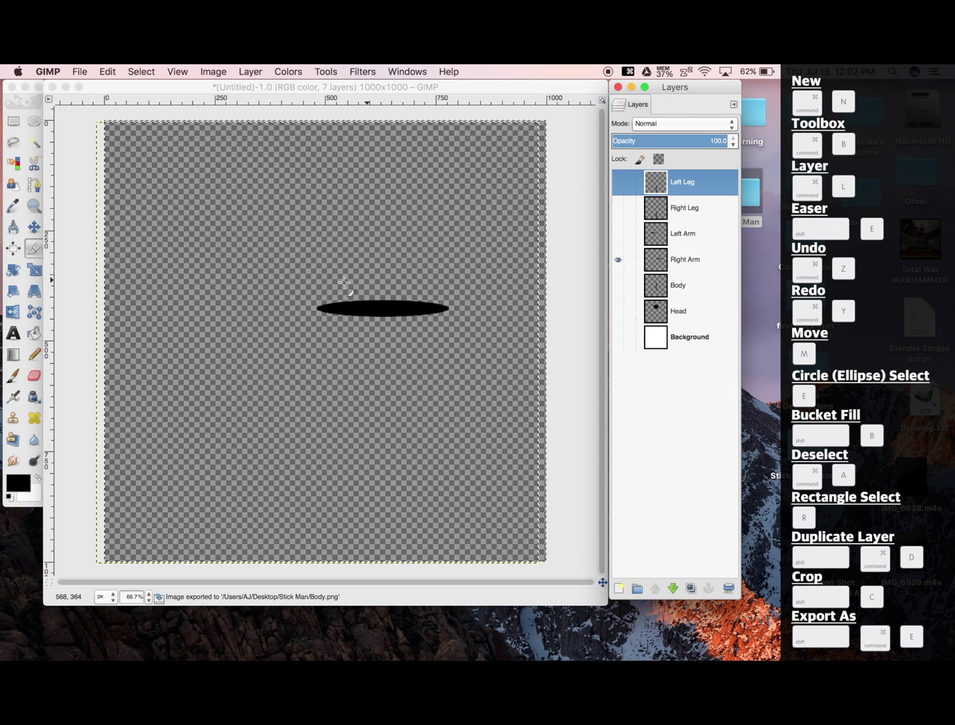
{"action": "left_click_drag", "start_coordinate": [313, 299], "coordinate": [452, 317]}
{"action": "left_click", "coordinate": [380, 312]}
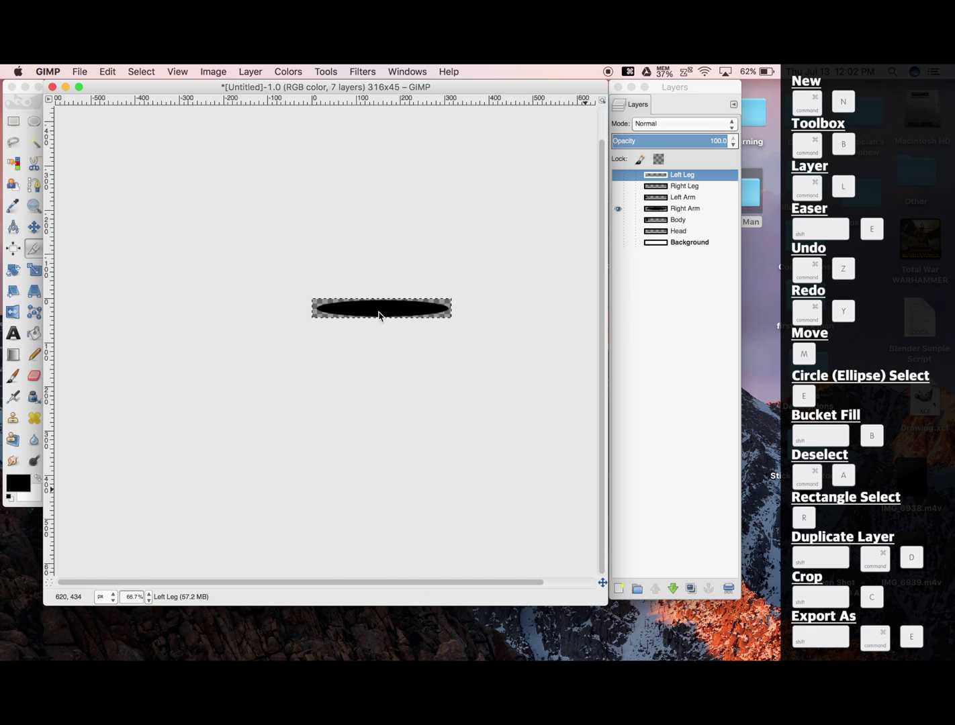
Step: Export the cropped arm as Right Arm.png, then undo the crop back to 1000×1000
{"action": "key", "text": "super+shift+e"}
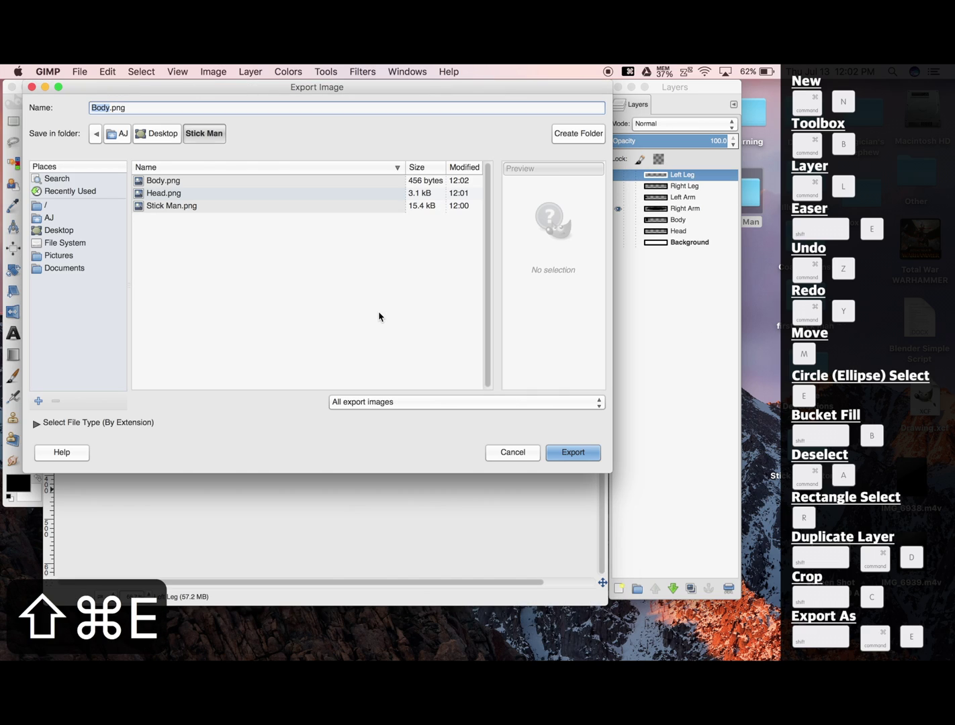
{"action": "type", "text": "Right ARm"}
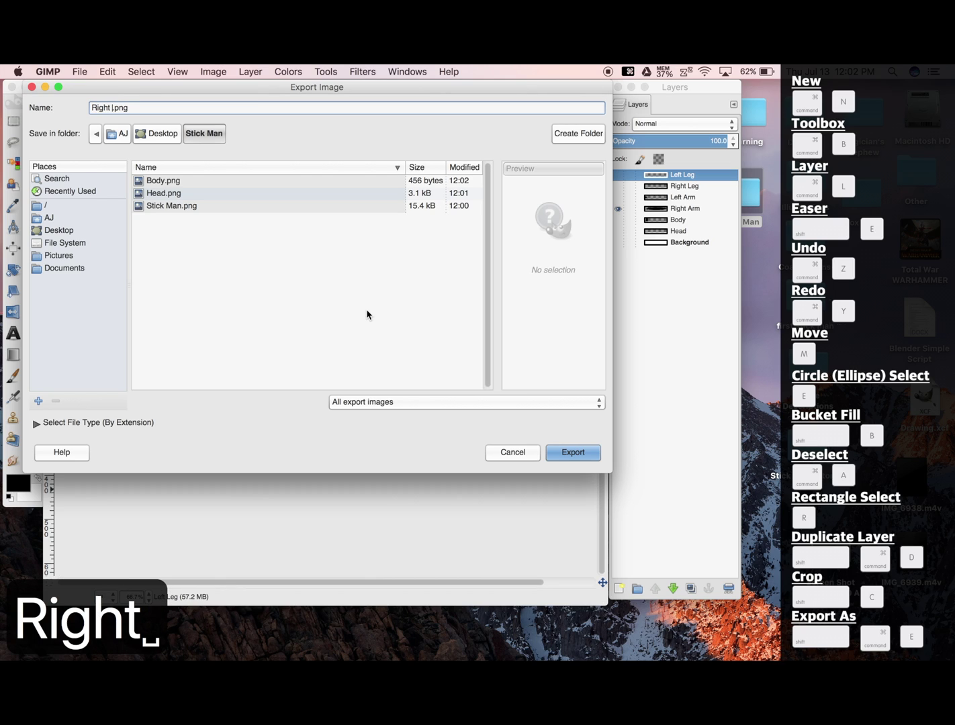
{"action": "key", "text": "BackSpace"}
{"action": "key", "text": "BackSpace"}
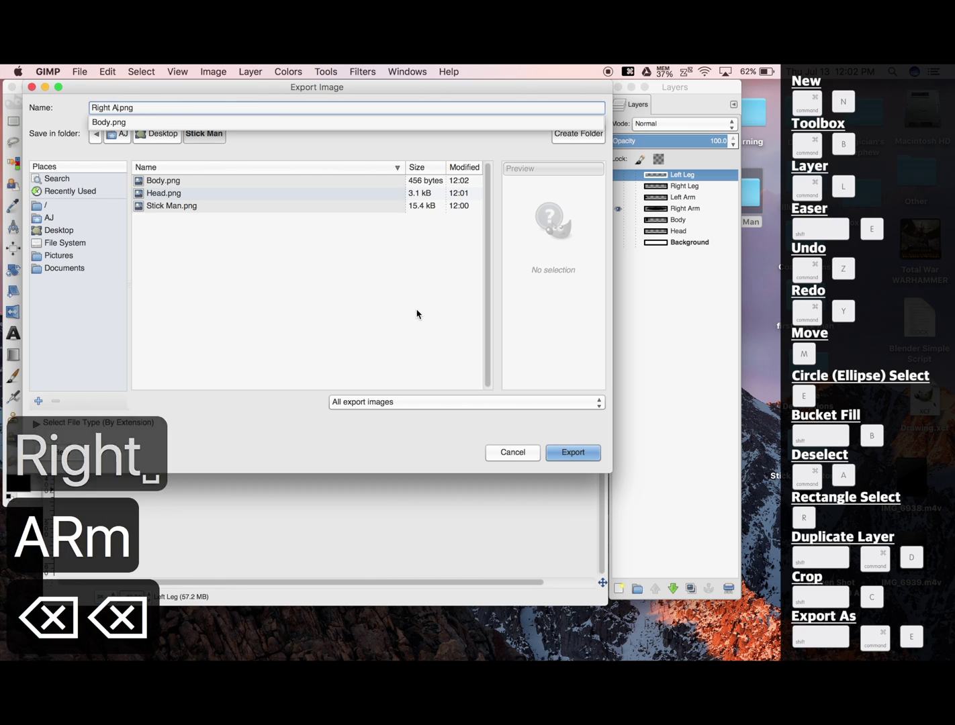
{"action": "type", "text": "rm"}
{"action": "left_click", "coordinate": [578, 453]}
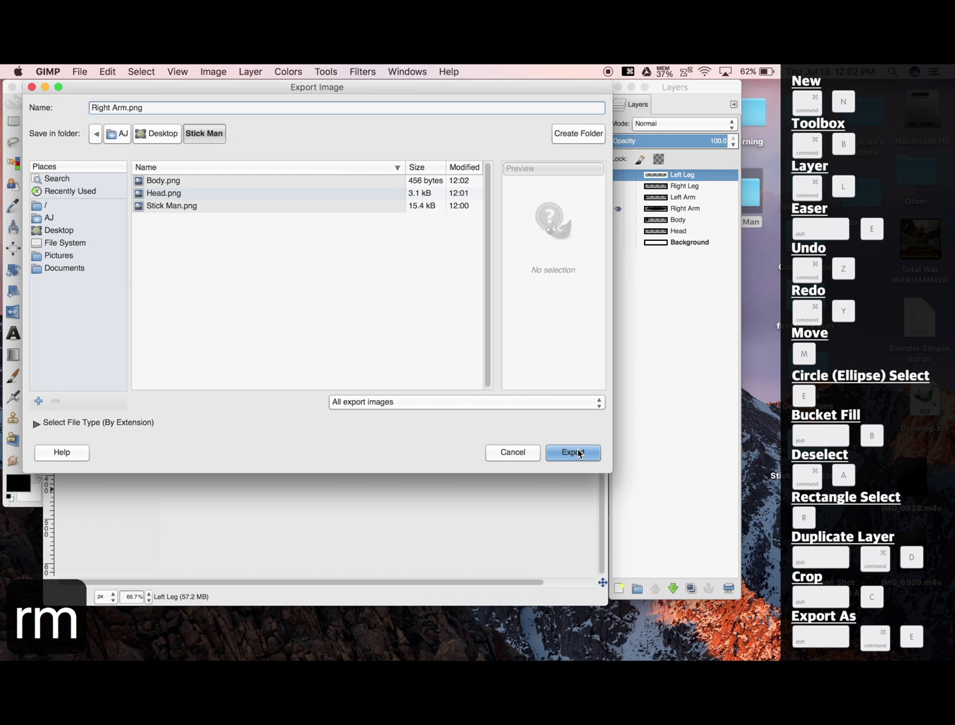
{"action": "left_click", "coordinate": [579, 453]}
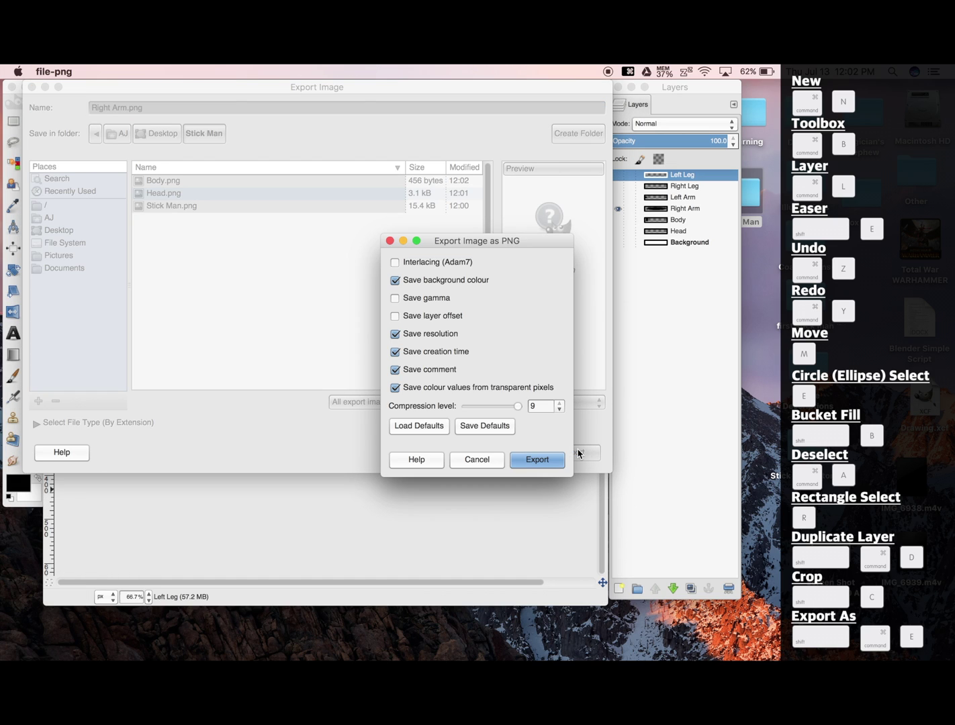
{"action": "left_click", "coordinate": [529, 457]}
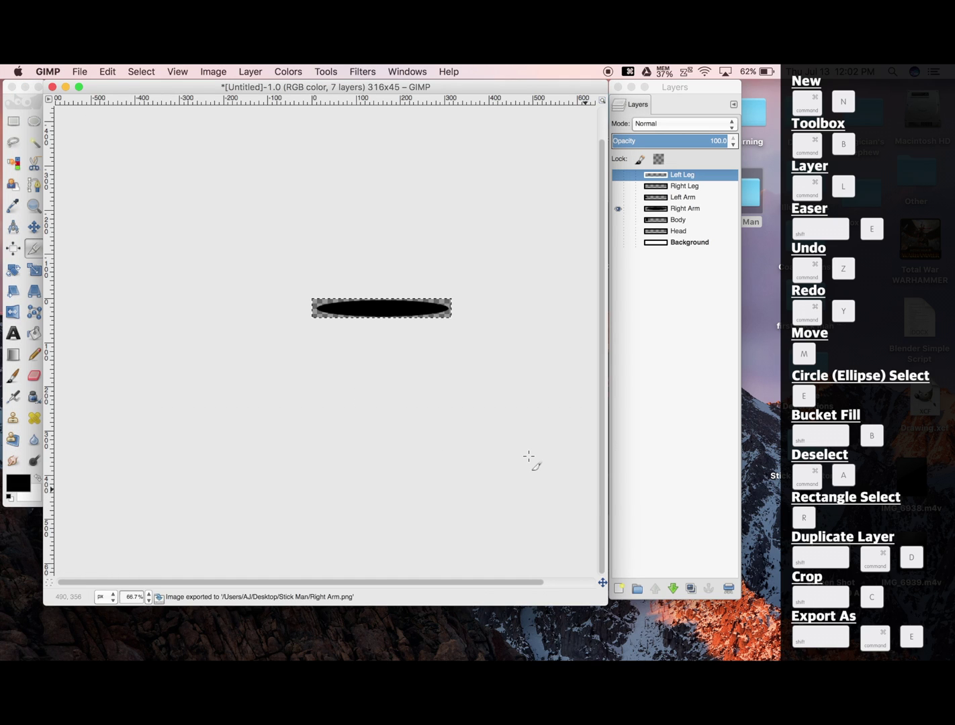
{"action": "key", "text": "super+z"}
Step: Show only the Left Arm layer, crop around it, export Left Arm.png, and restore the canvas
{"action": "left_click", "coordinate": [618, 259]}
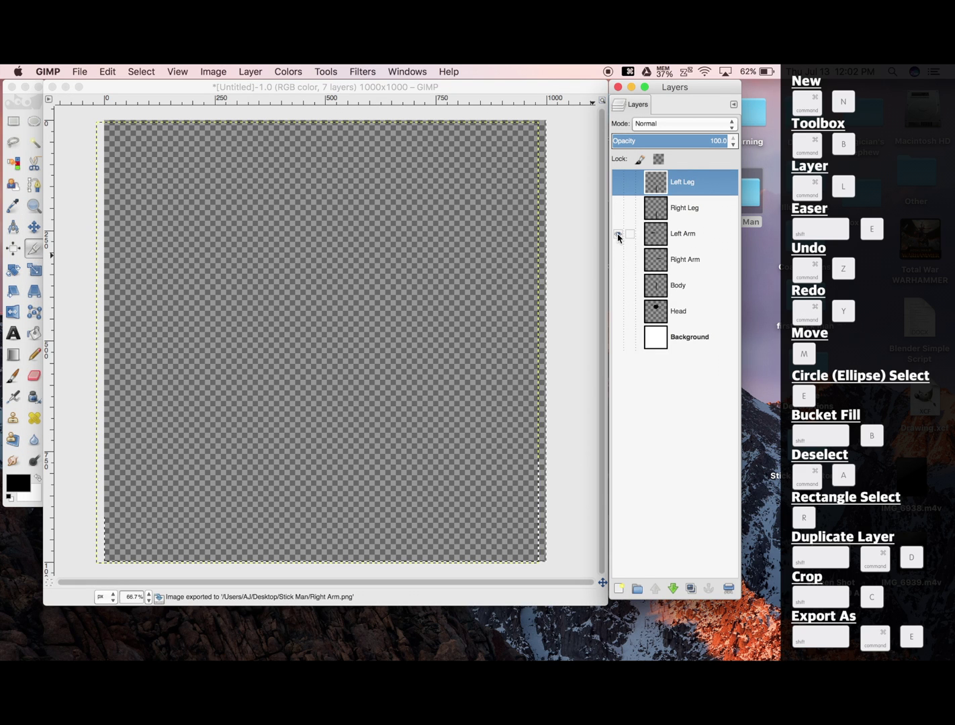
{"action": "left_click", "coordinate": [618, 234]}
{"action": "left_click_drag", "start_coordinate": [185, 293], "coordinate": [334, 324]}
{"action": "left_click", "coordinate": [272, 308]}
{"action": "key", "text": "shift+super+e"}
{"action": "type", "text": "eft"}
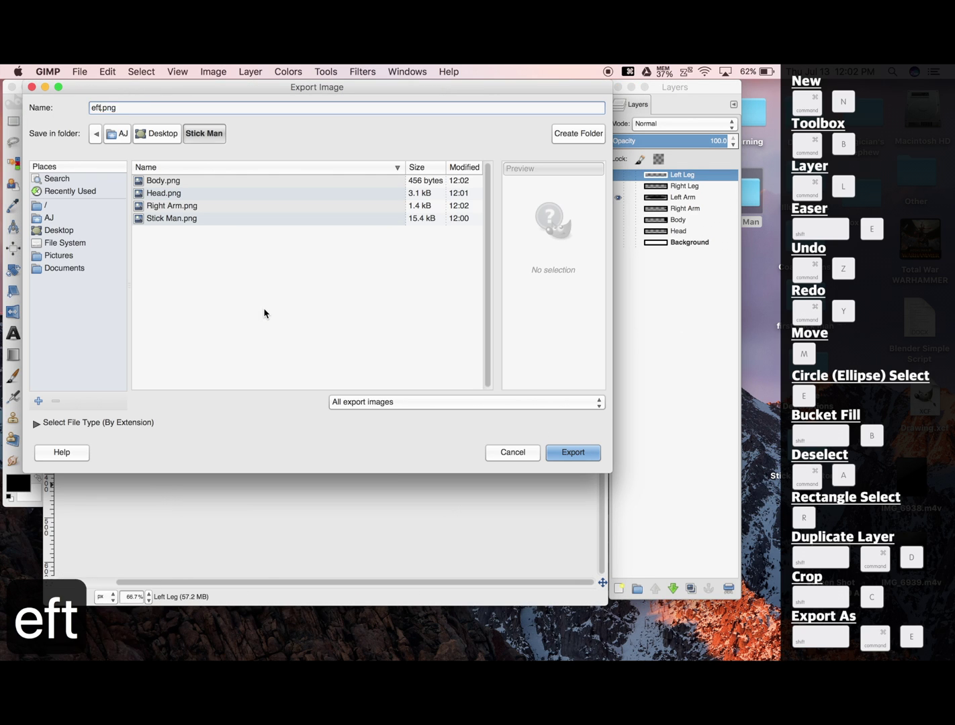
{"action": "key", "text": "BackSpace"}
{"action": "key", "text": "BackSpace"}
{"action": "key", "text": "BackSpace"}
{"action": "key", "text": "BackSpace"}
{"action": "type", "text": "Left Arm"}
{"action": "left_click", "coordinate": [559, 451]}
{"action": "left_click", "coordinate": [558, 454]}
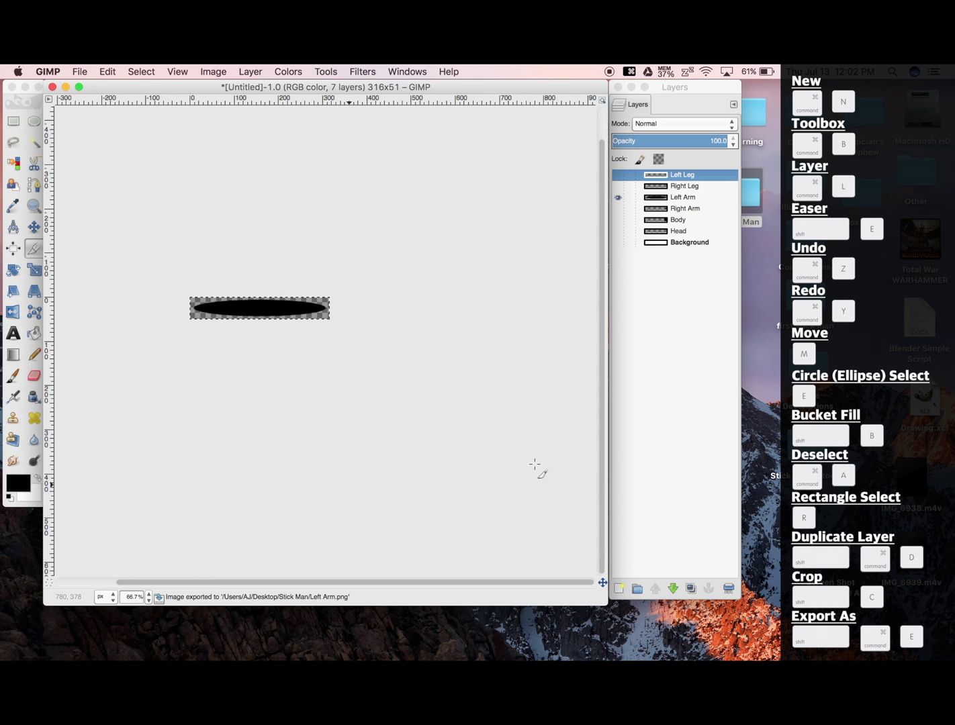
{"action": "key", "text": "super+z"}
Step: Show only the Right Leg layer, crop around it, export Right Leg.png, and restore the canvas
{"action": "left_click", "coordinate": [618, 233]}
{"action": "left_click", "coordinate": [618, 208]}
{"action": "left_click_drag", "start_coordinate": [313, 406], "coordinate": [344, 559]}
{"action": "left_click", "coordinate": [331, 490]}
{"action": "key", "text": "shift+super+e"}
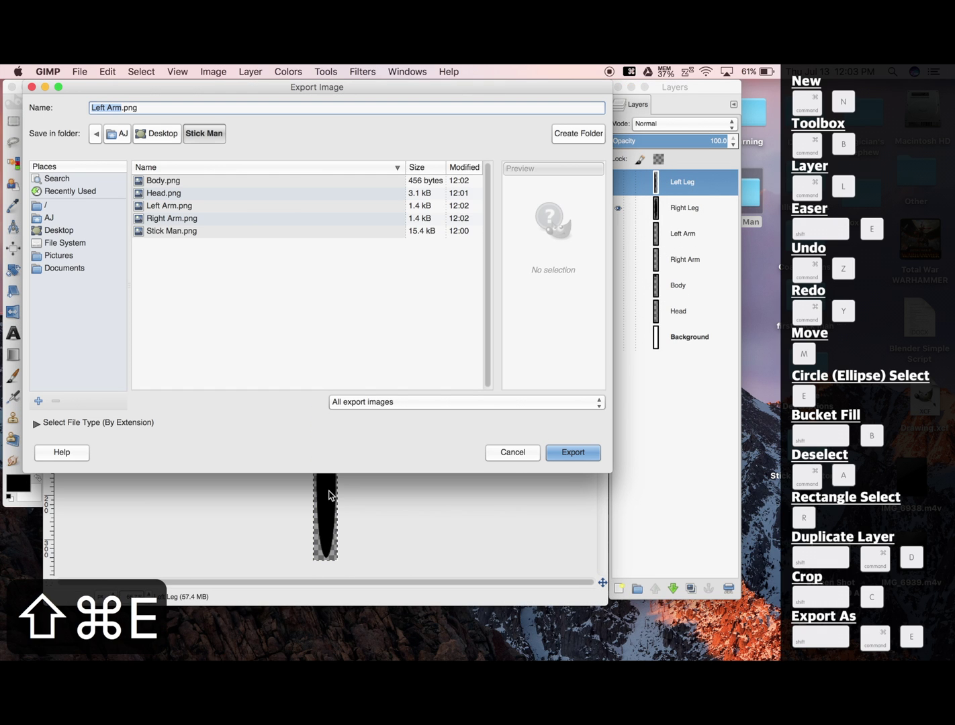
{"action": "type", "text": "Right Leg"}
{"action": "left_click", "coordinate": [565, 452]}
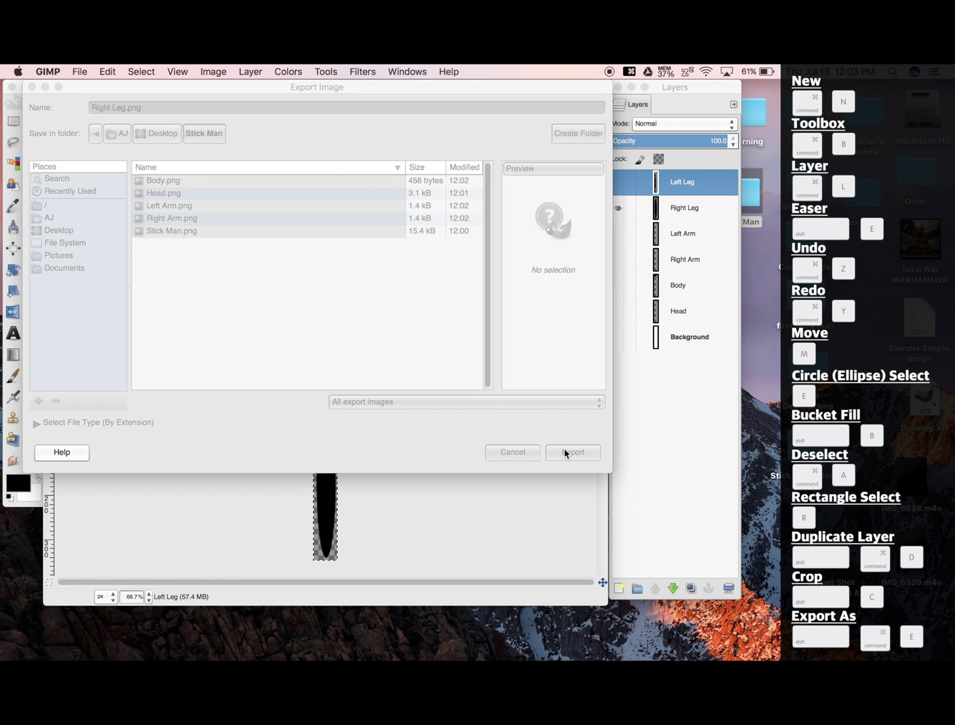
{"action": "key", "text": "Return"}
{"action": "key", "text": "super+z"}
Step: Show only the Left Leg layer, crop around it, export Left Leg.png, restore the canvas, then hide the layer
{"action": "left_click", "coordinate": [617, 209]}
{"action": "left_click", "coordinate": [618, 182]}
{"action": "left_click_drag", "start_coordinate": [313, 408], "coordinate": [339, 560]}
{"action": "left_click", "coordinate": [316, 506]}
{"action": "key", "text": "shift+super+e"}
{"action": "key", "text": "Left"}
{"action": "key", "text": "Left"}
{"action": "key", "text": "Left"}
{"action": "key", "text": "Left"}
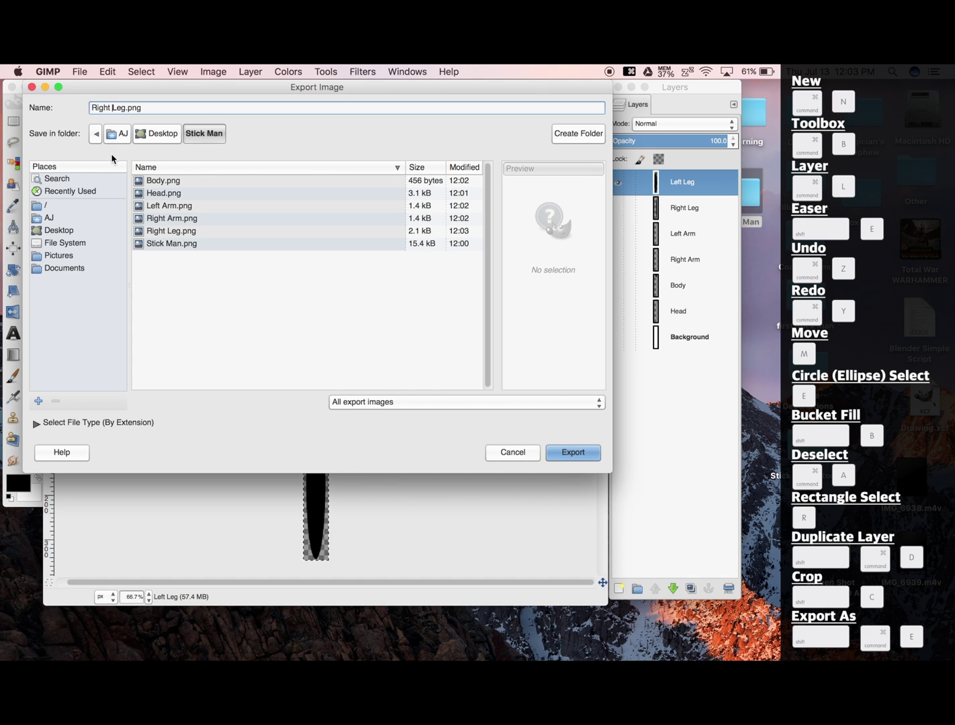
{"action": "key", "text": "BackSpace"}
{"action": "key", "text": "BackSpace"}
{"action": "key", "text": "BackSpace"}
{"action": "key", "text": "BackSpace"}
{"action": "key", "text": "BackSpace"}
{"action": "type", "text": "Left"}
{"action": "left_click", "coordinate": [570, 452]}
{"action": "key", "text": "Return"}
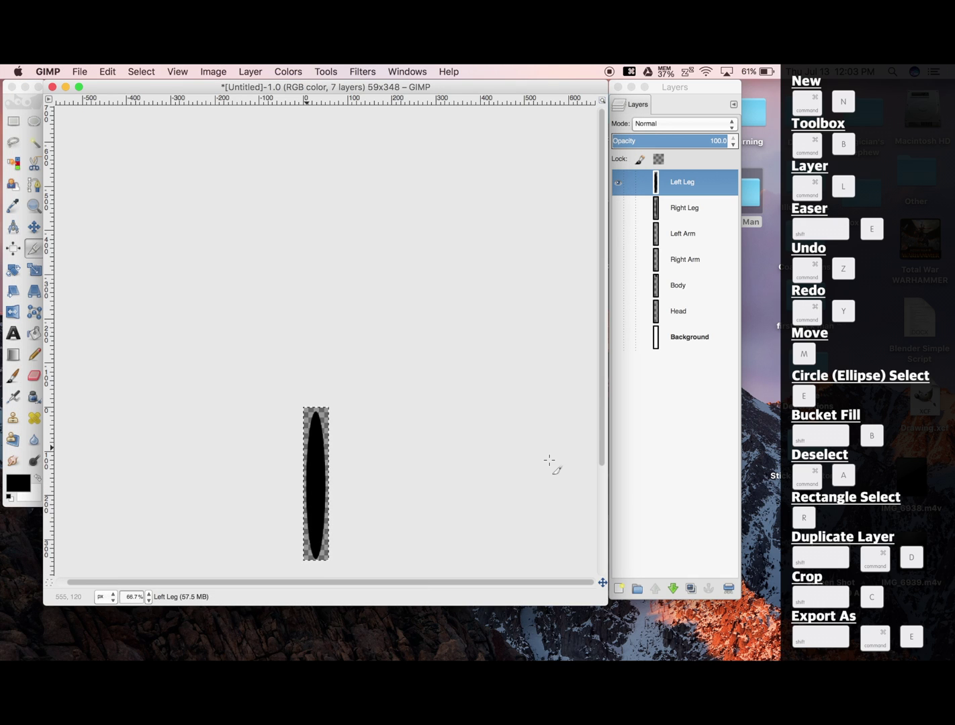
{"action": "key", "text": "super+z"}
{"action": "left_click", "coordinate": [618, 182]}
Step: Open the Stick Man folder in Finder and view Stick Man.png in Preview
{"action": "double_click", "coordinate": [752, 193]}
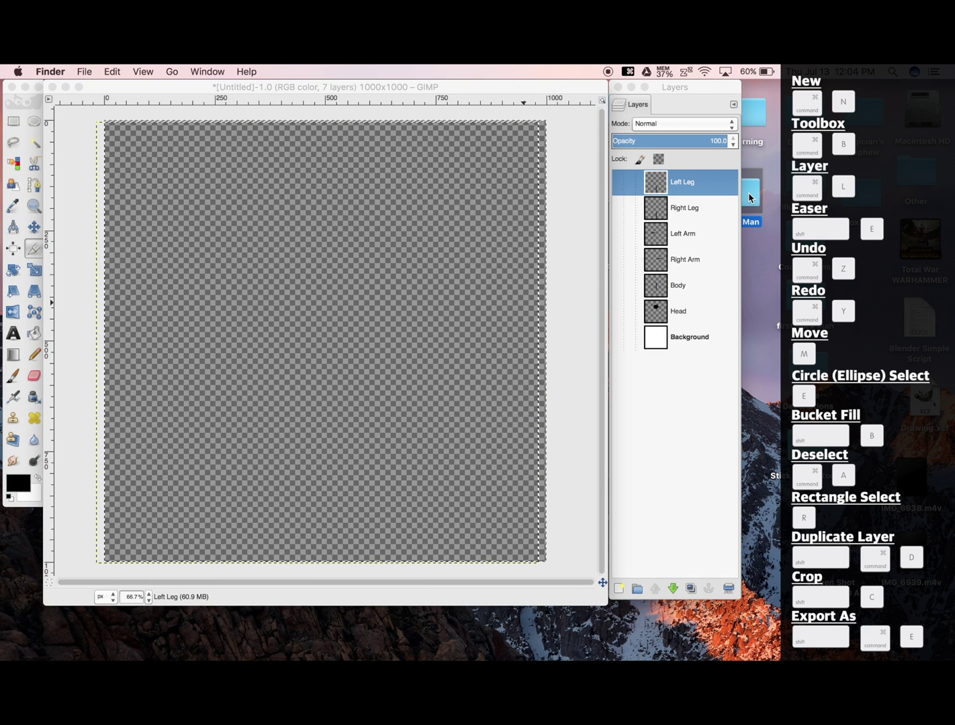
{"action": "double_click", "coordinate": [280, 287]}
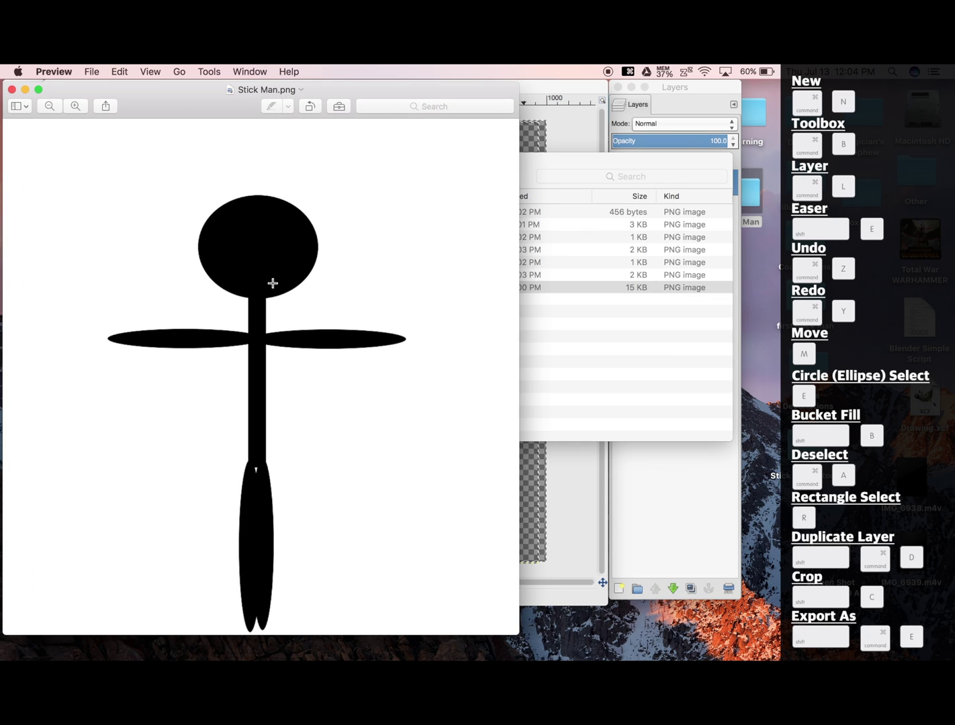